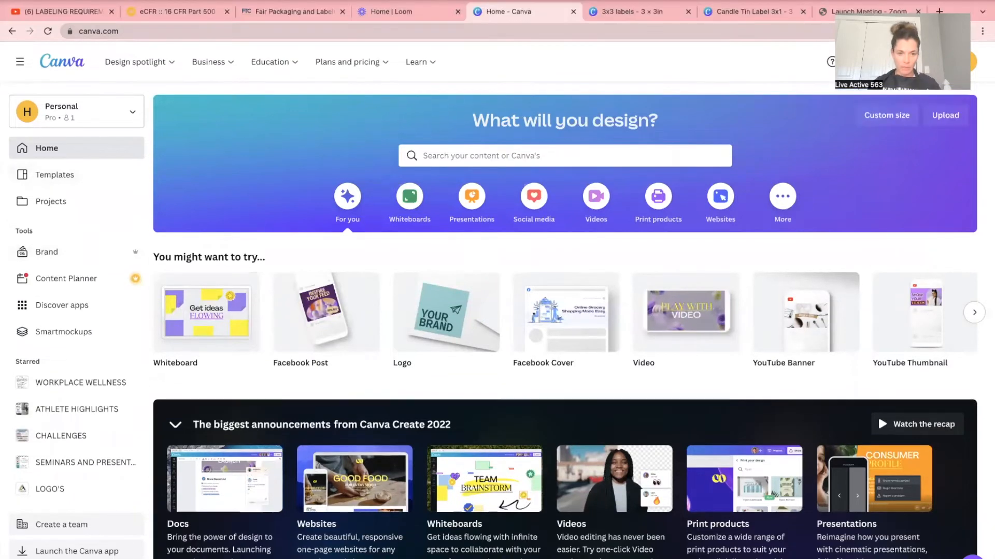
- Open the 3x3 labels design from the recent designs and look through its candle label pages
scroll(520, 373, down, 5)
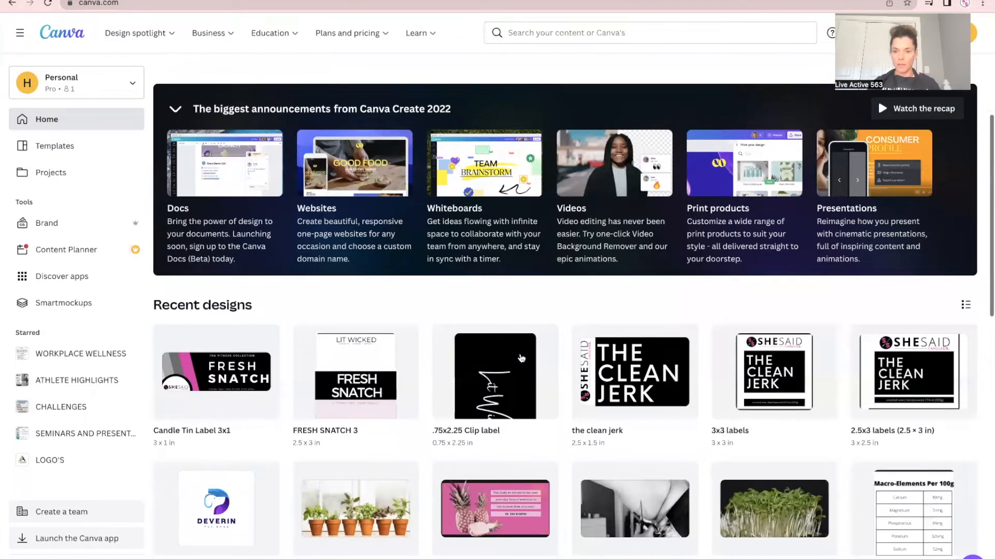
scroll(521, 358, down, 3)
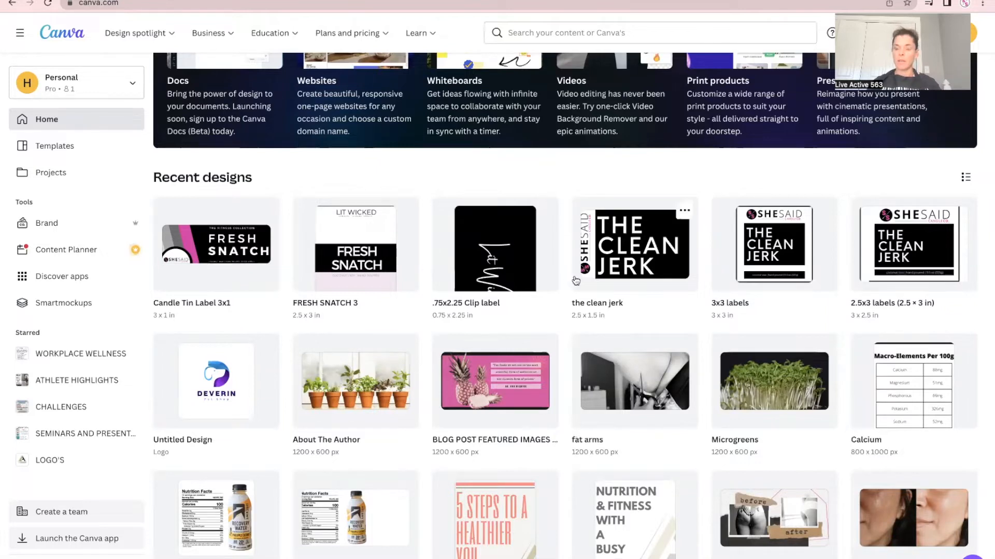
click(746, 277)
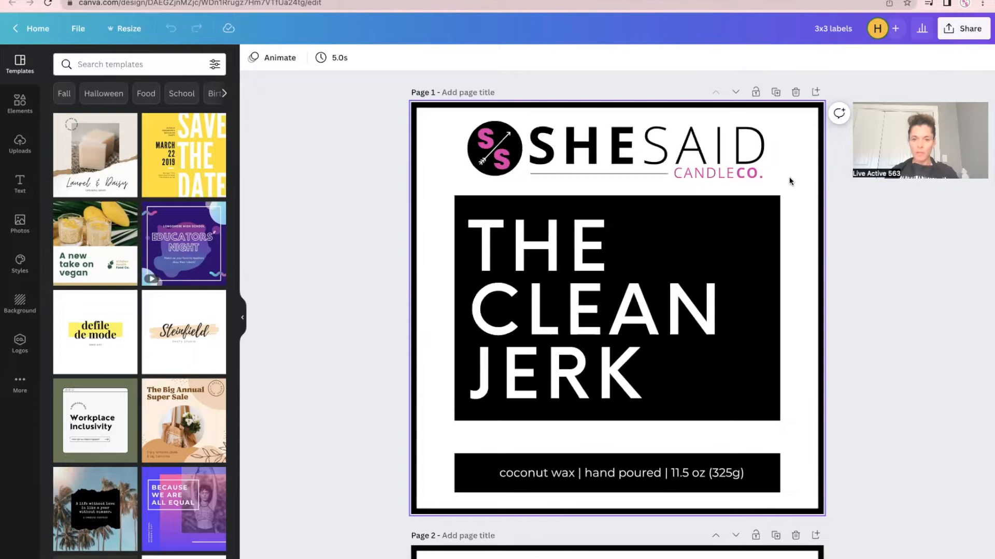
scroll(790, 181, down, 15)
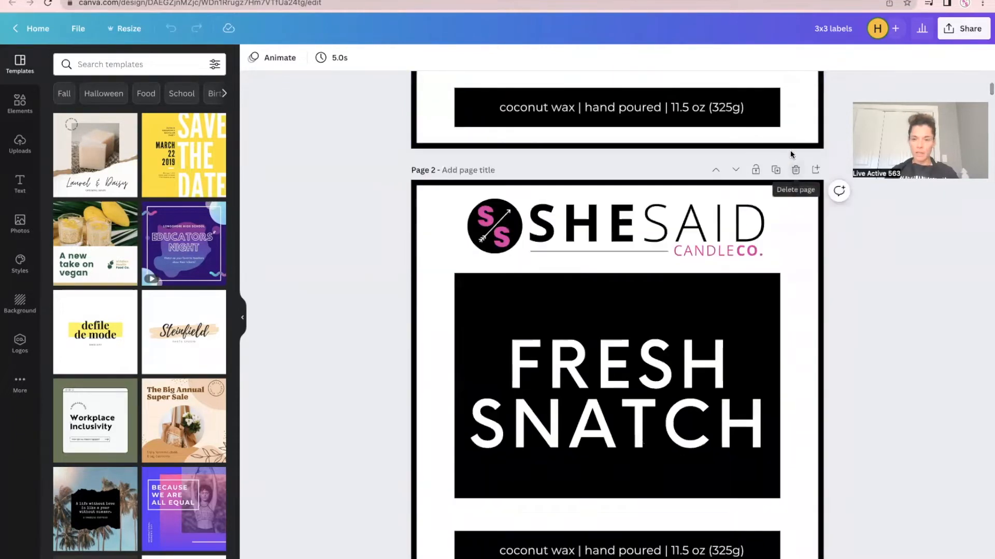
scroll(790, 139, down, 5)
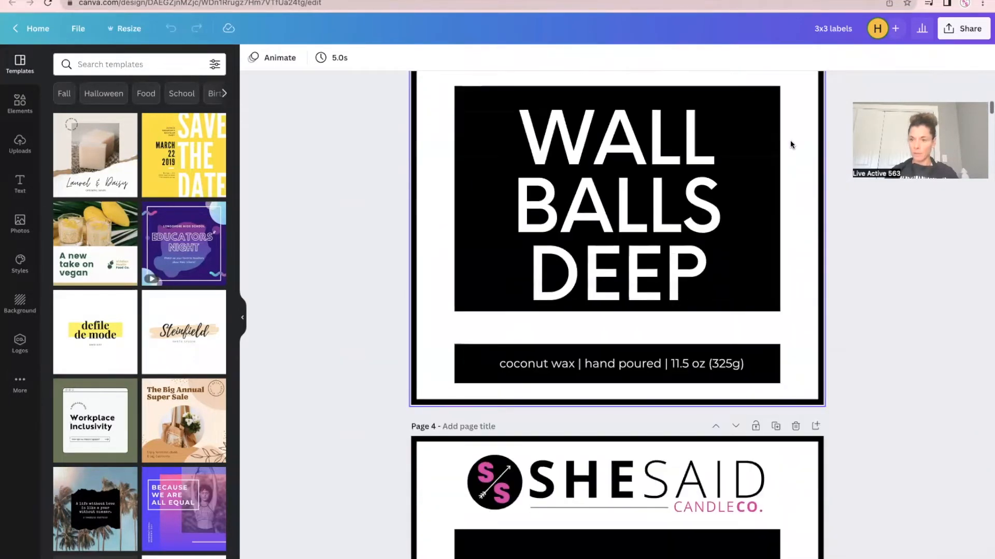
scroll(790, 140, up, 20)
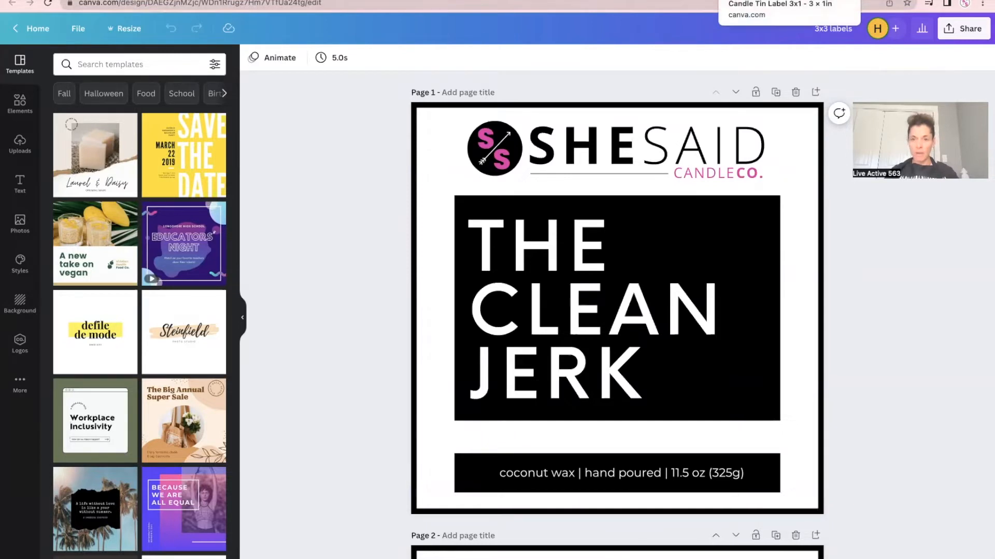
- Switch to the open Candle Tin Label 3x1 design and look through its label pages
click(762, 0)
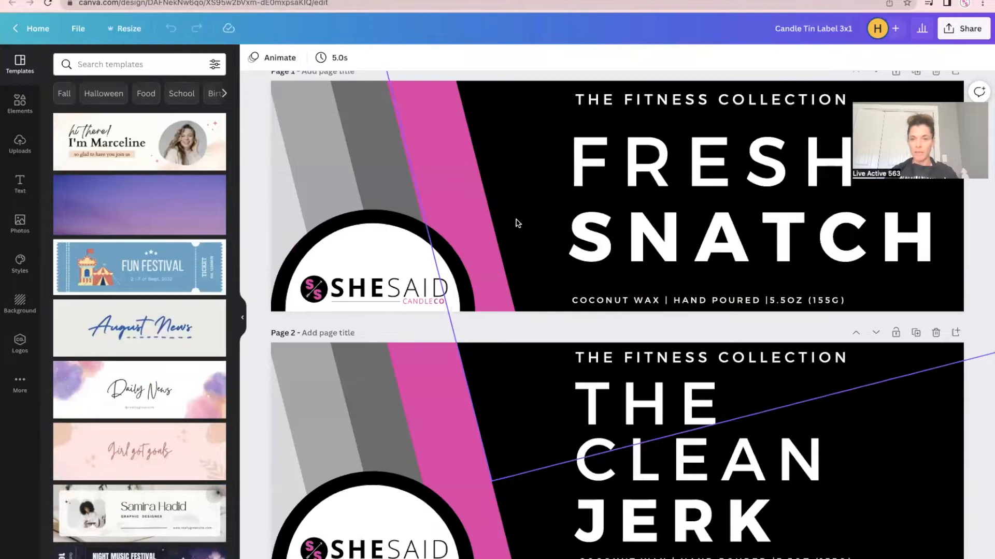
scroll(516, 223, down, 7)
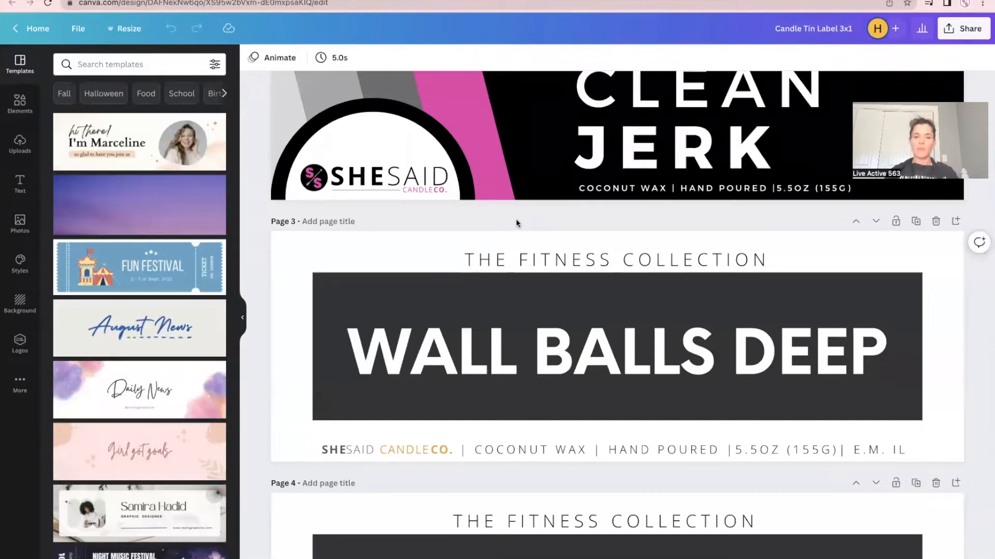
scroll(516, 223, down, 6)
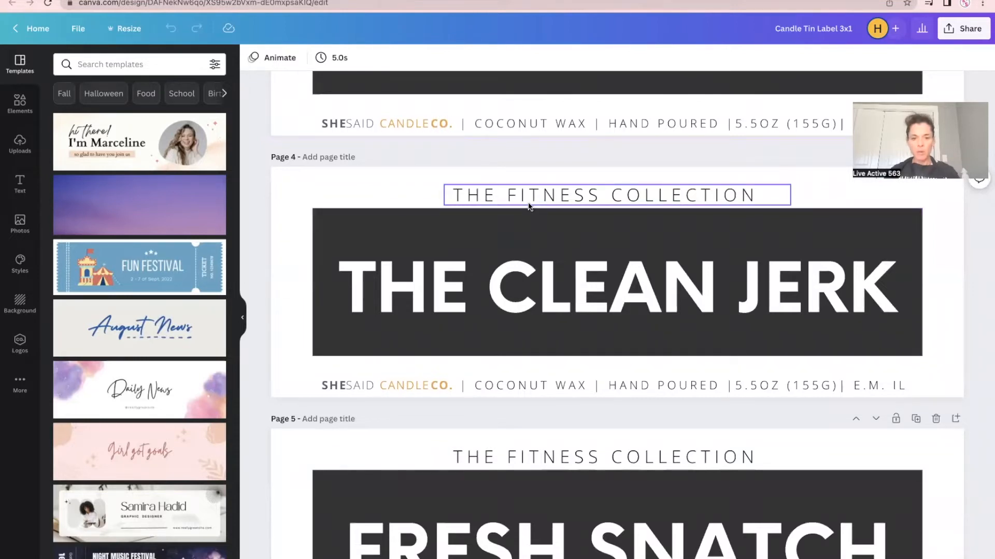
scroll(529, 206, up, 16)
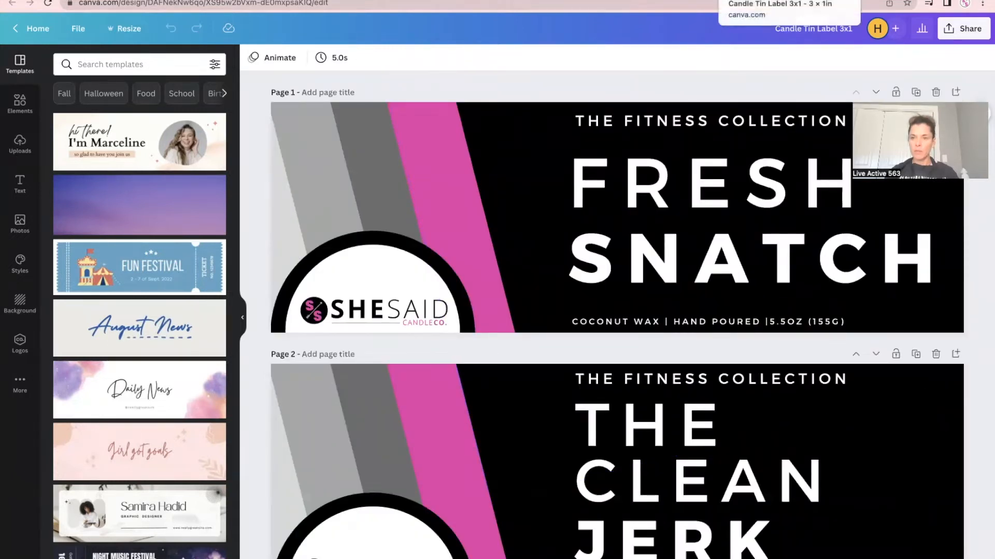
- Return to the Canva home page and browse the preset formats offered for a new design
click(749, 1)
click(651, 1)
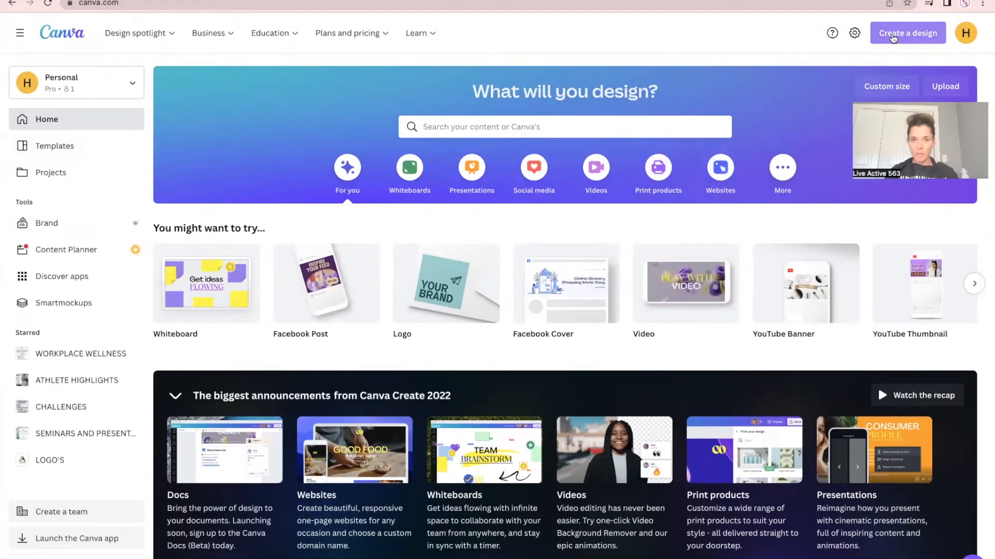
click(895, 36)
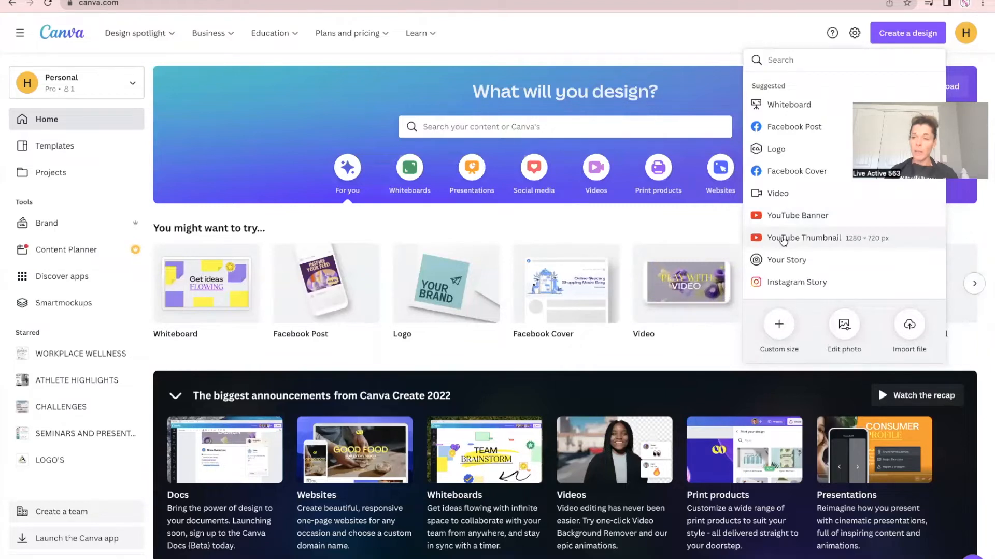
scroll(783, 242, down, 2)
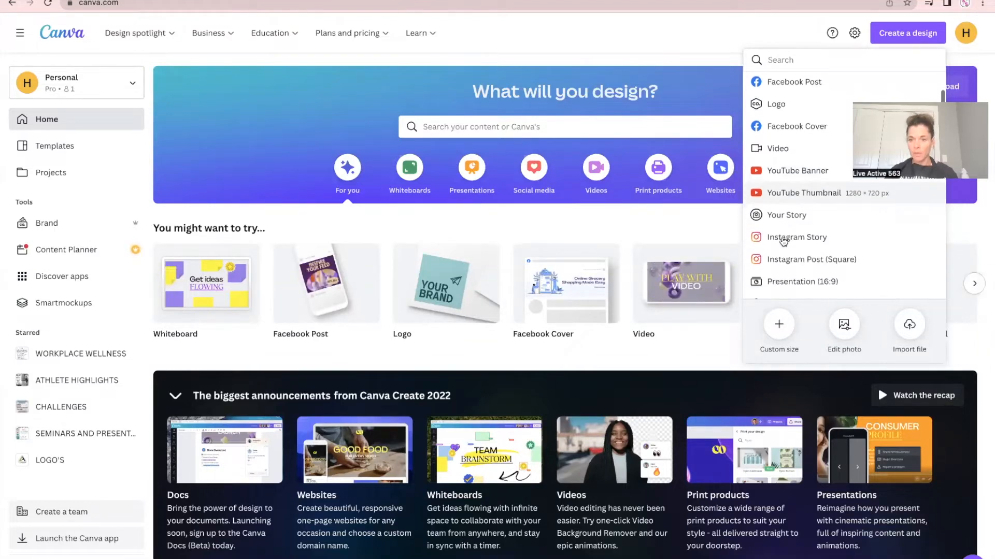
scroll(784, 242, down, 1)
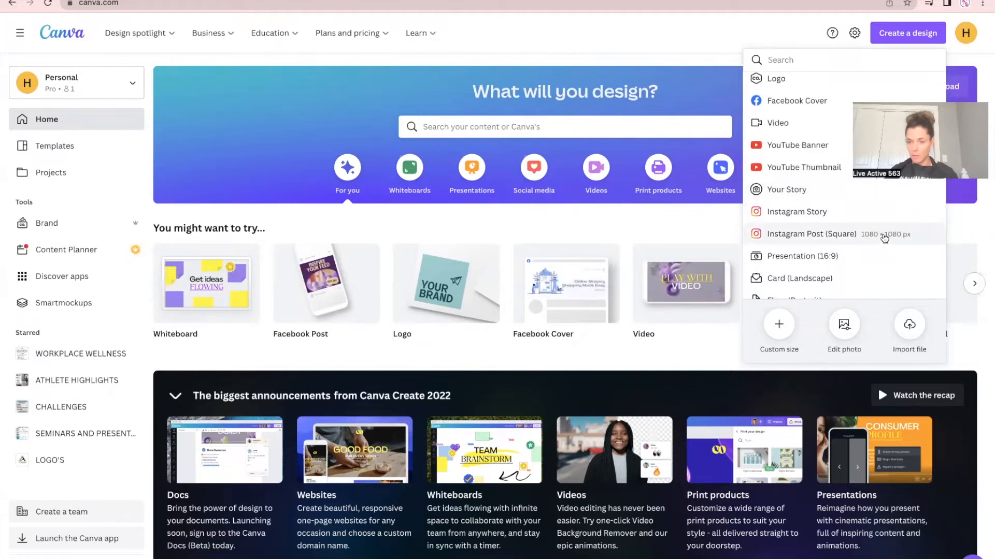
scroll(785, 259, down, 3)
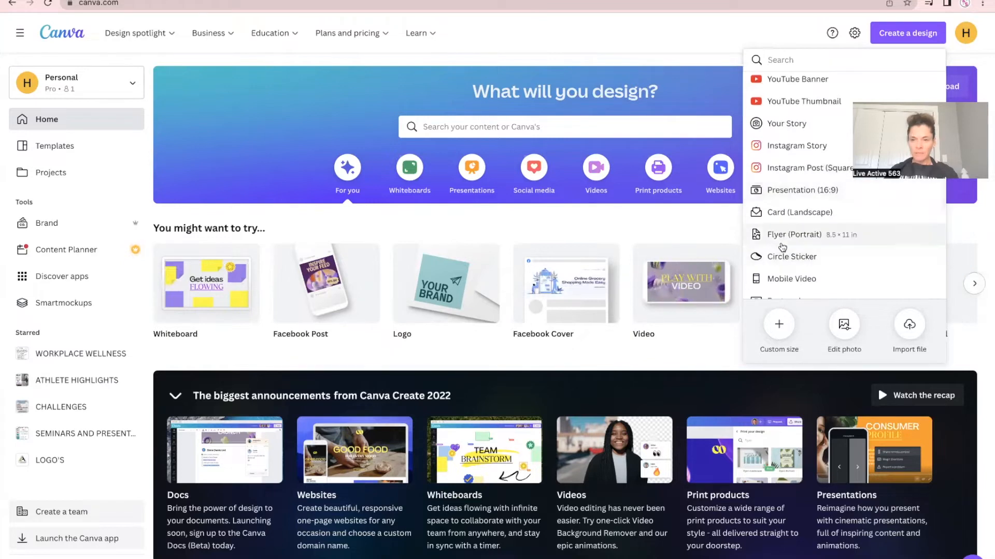
scroll(785, 244, down, 3)
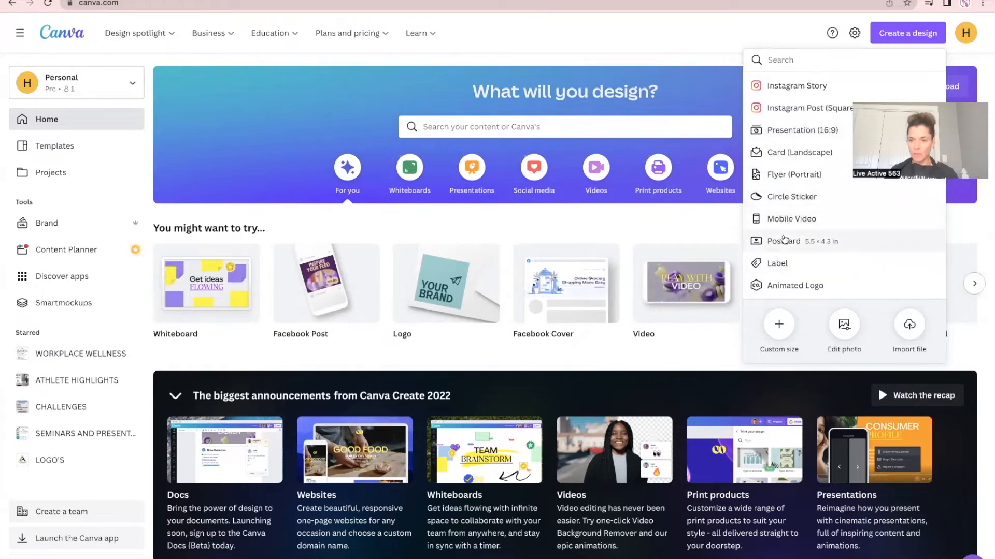
scroll(781, 233, down, 3)
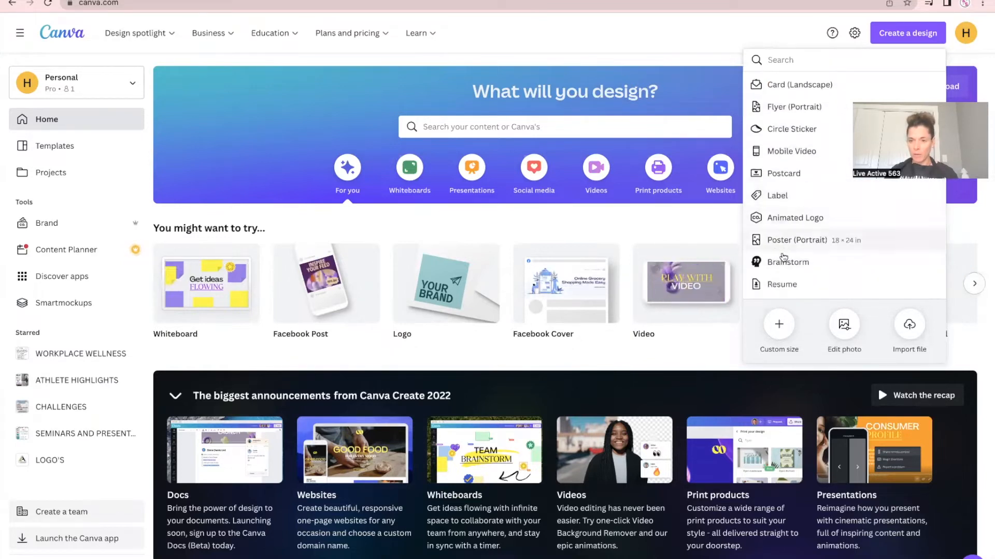
scroll(785, 241, down, 2)
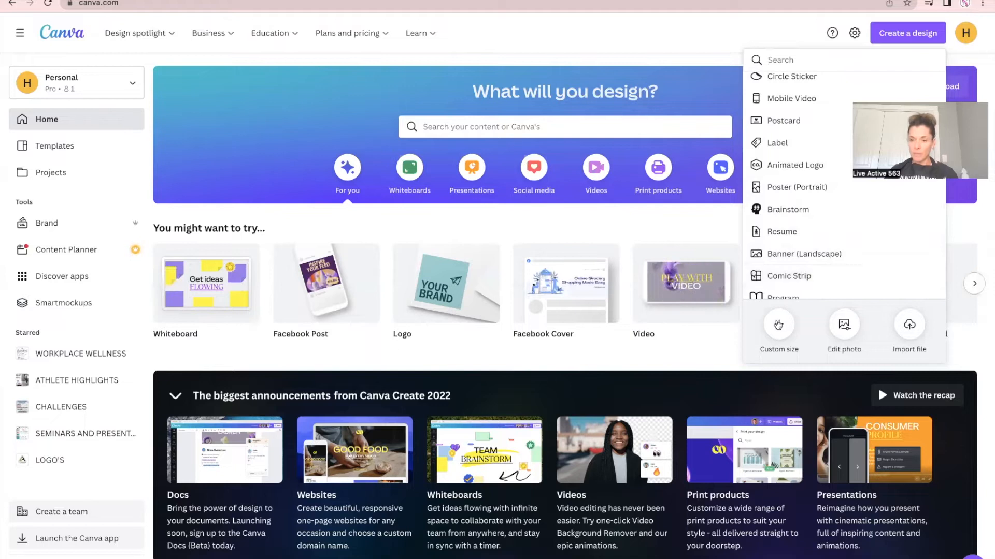
- Create a new custom-size design 3 in wide and 3 in high
click(778, 324)
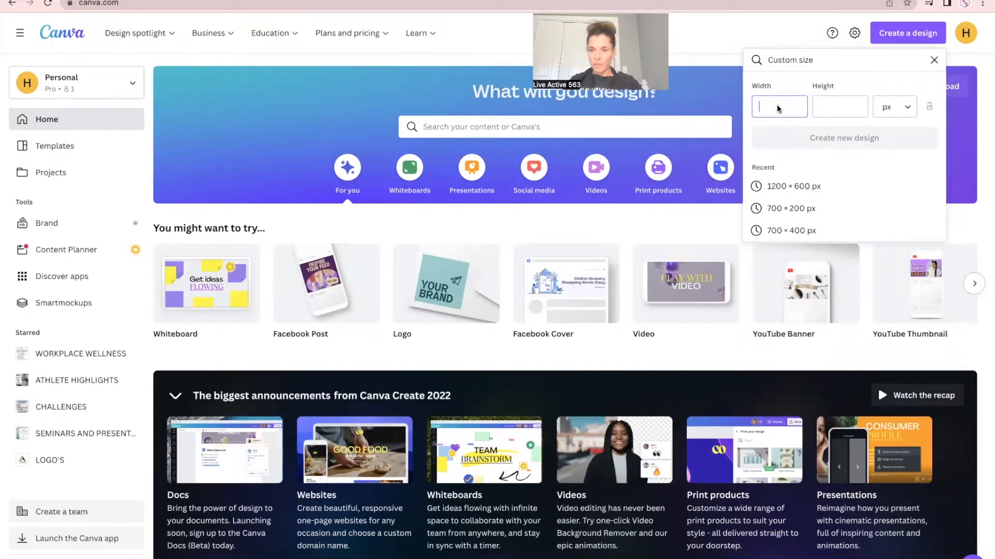
text(3)
key(Tab)
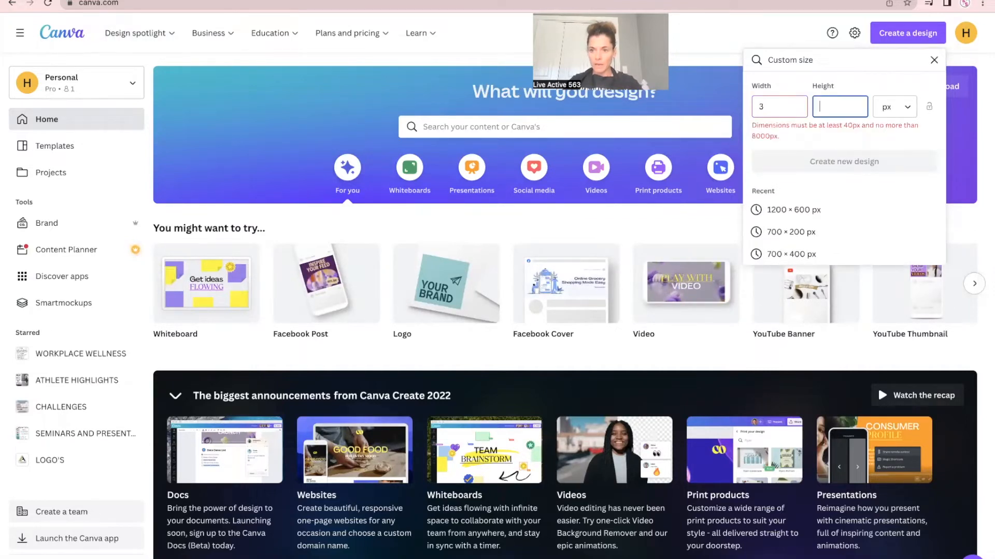
click(887, 106)
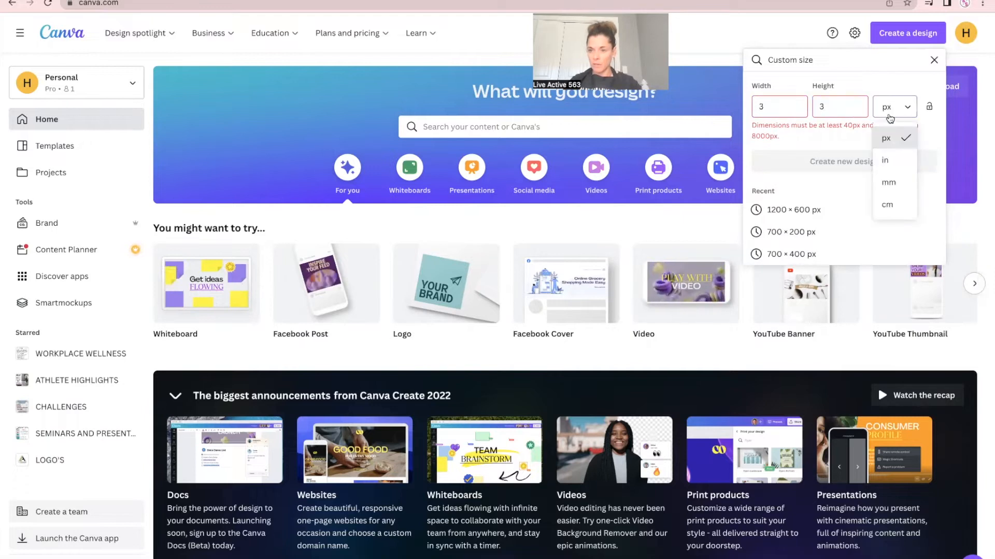
click(894, 163)
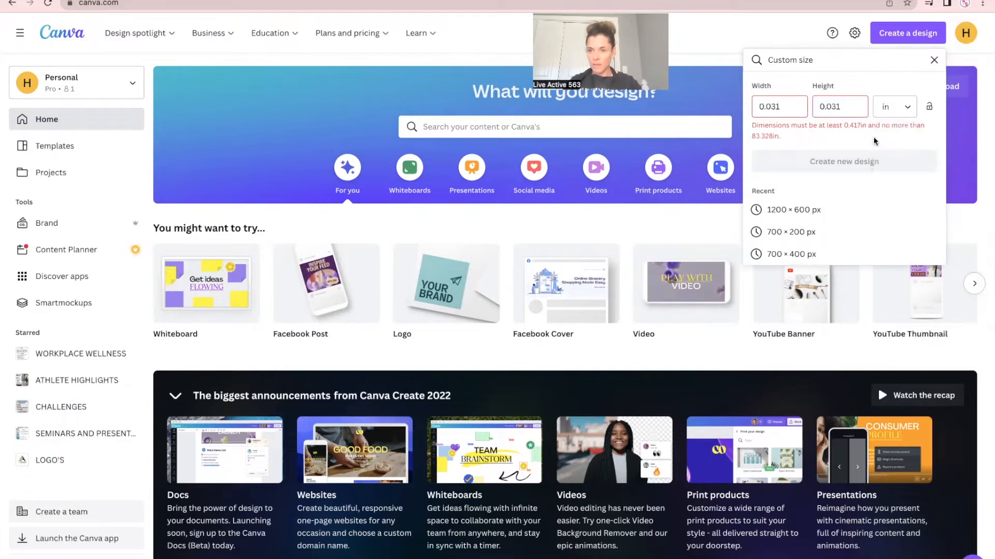
key(shift+Tab)
key(shift+Tab)
text(3)
key(Tab)
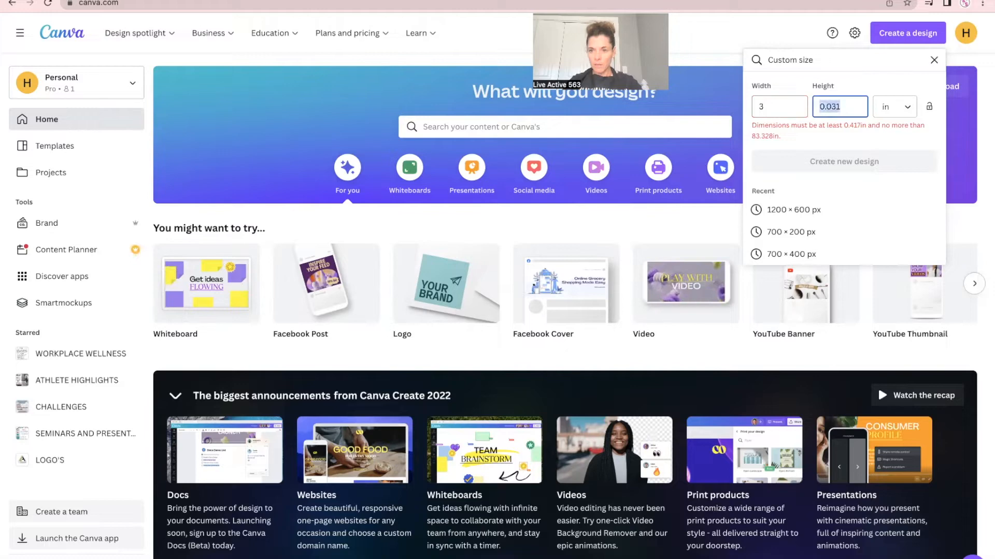
text(3)
click(843, 138)
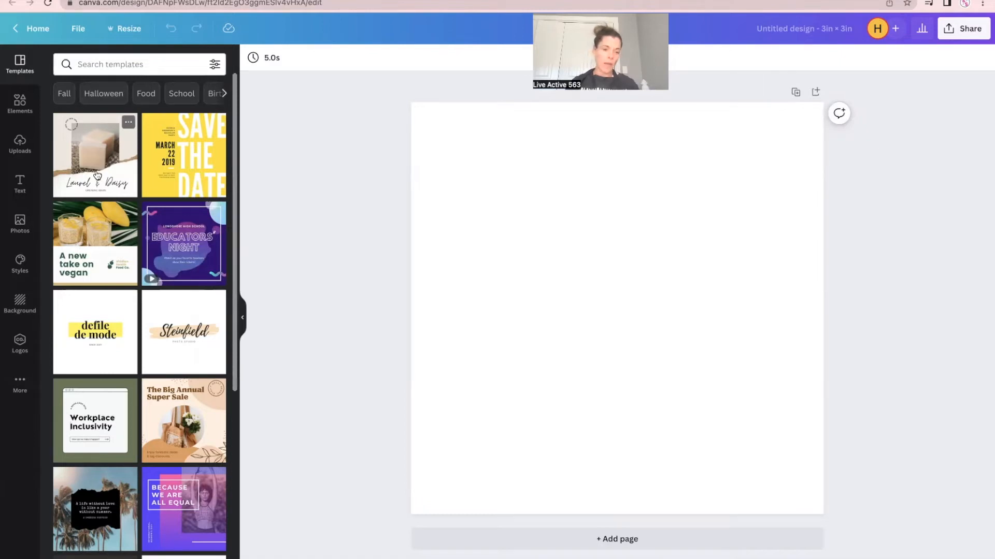
- Try the light and dark pages of the Black Pink Bold Elegant Monogram Personal Brand Logo template on the blank label
scroll(144, 259, down, 3)
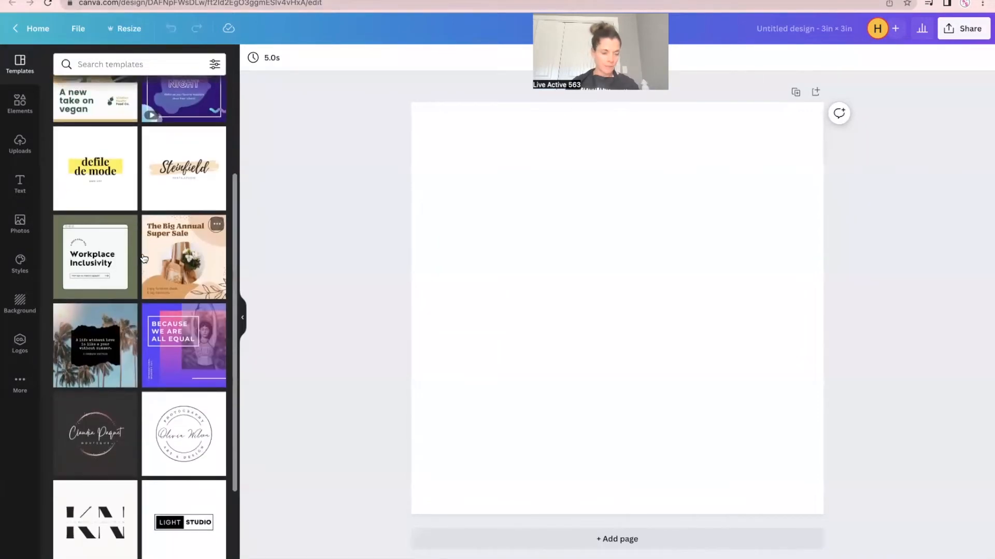
scroll(144, 259, down, 5)
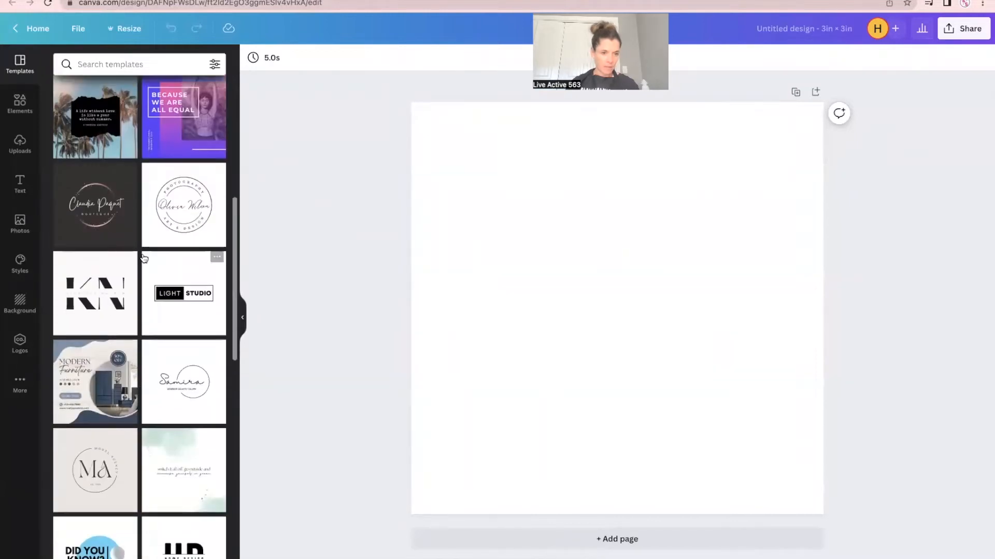
click(99, 290)
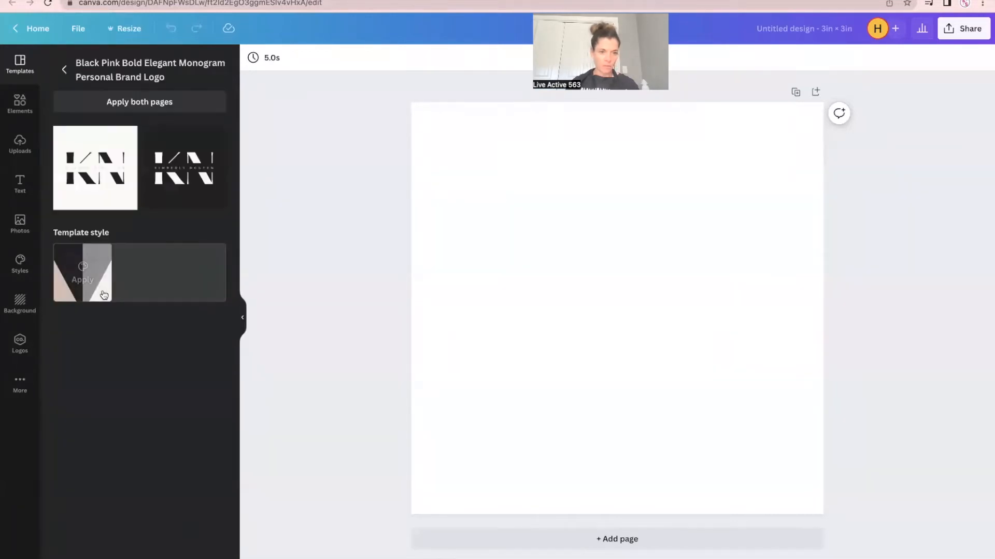
click(117, 196)
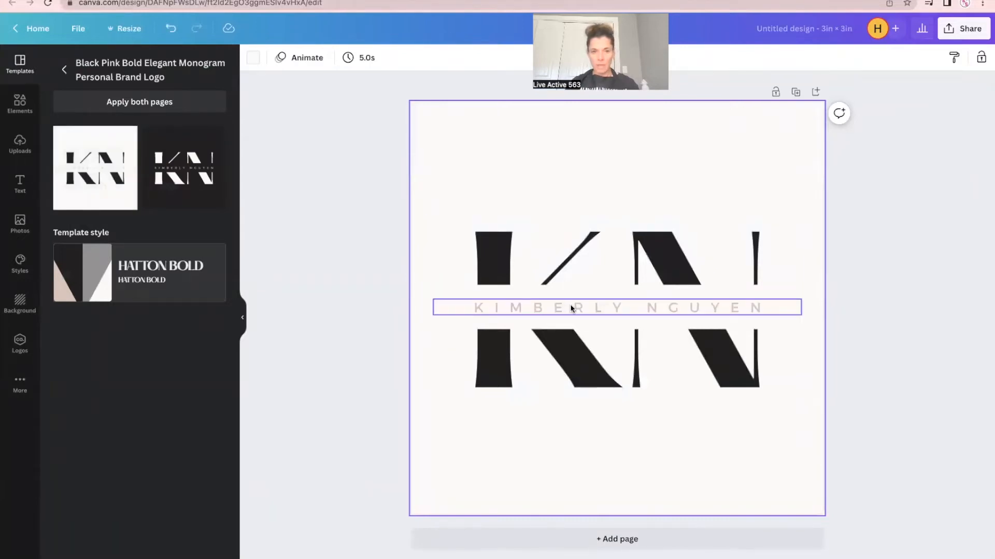
click(178, 167)
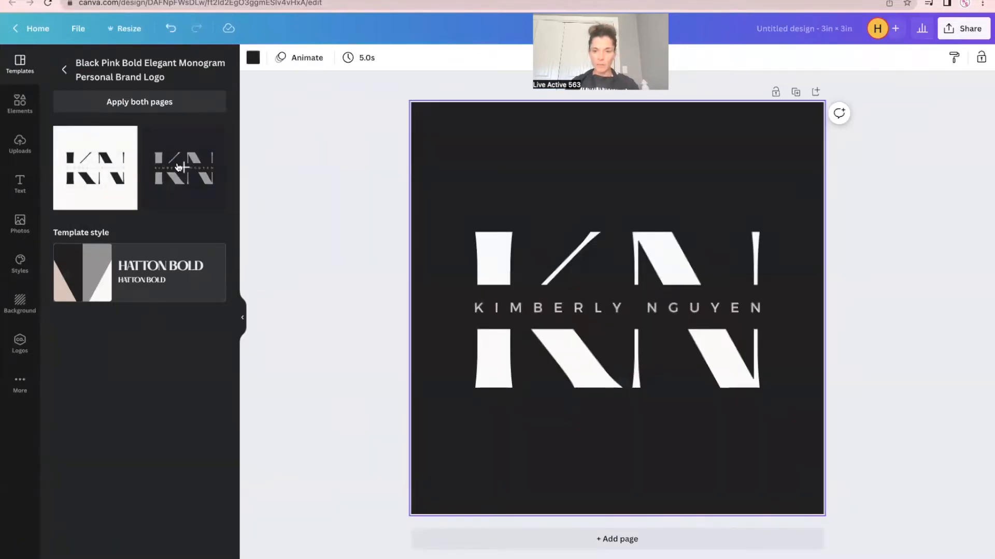
- Try the Modern Beauty Salon circle logo template and the green watercolor quote template on the label
click(64, 70)
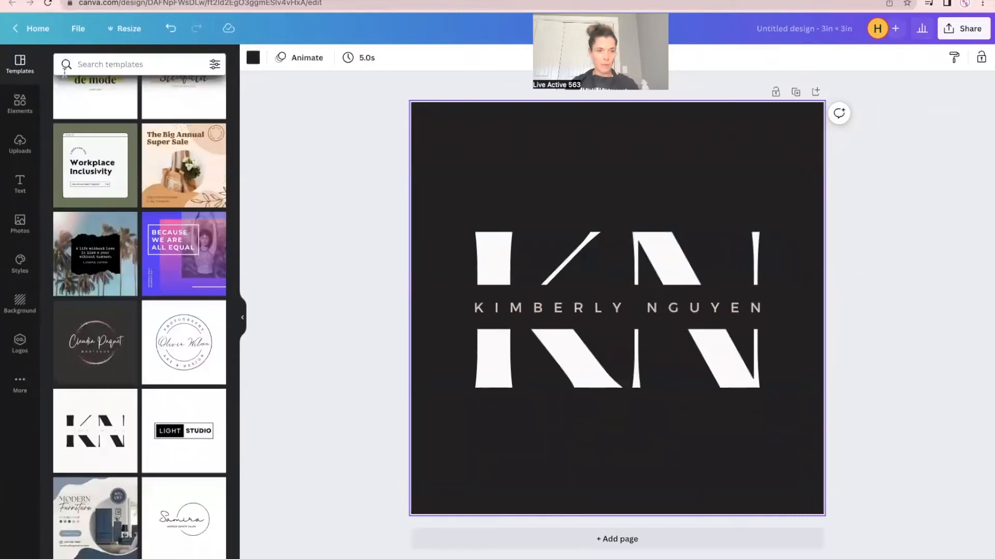
scroll(130, 414, down, 3)
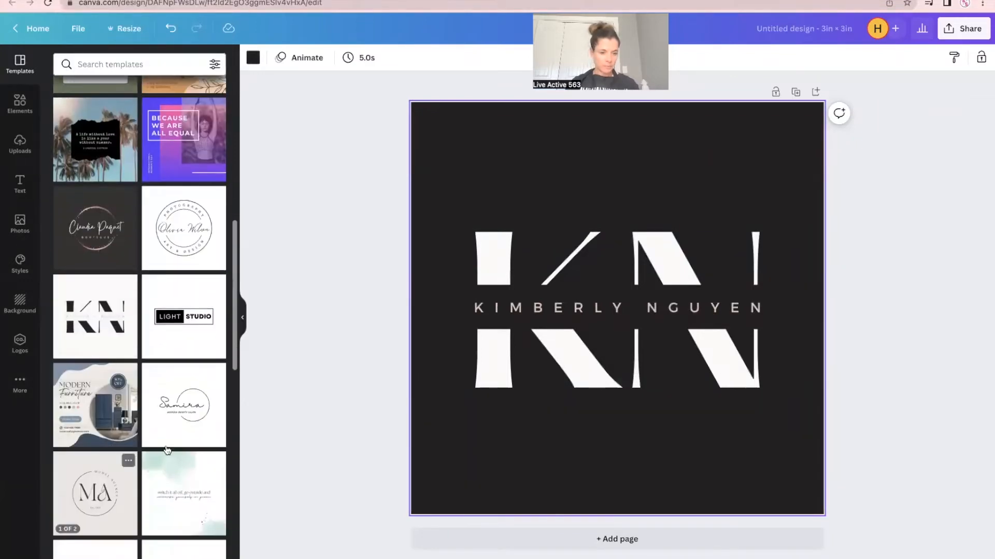
click(171, 412)
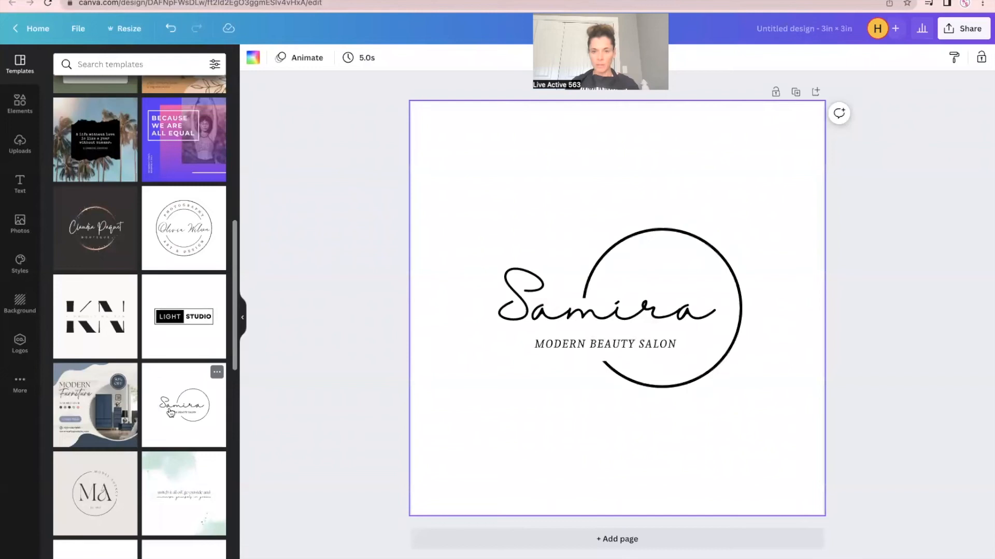
scroll(171, 412, down, 3)
click(165, 369)
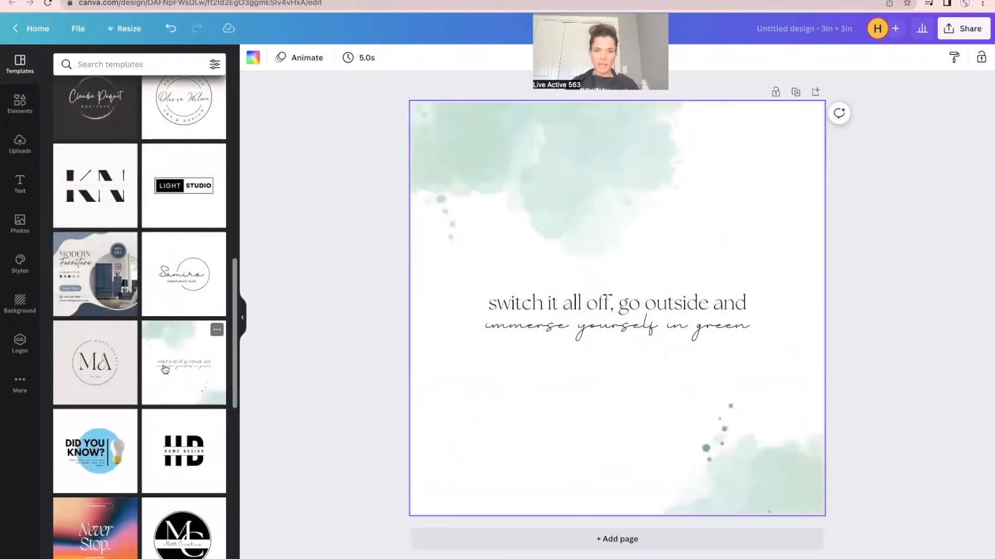
- Apply the round black-and-white MC monogram logo template to the label page
scroll(165, 369, down, 3)
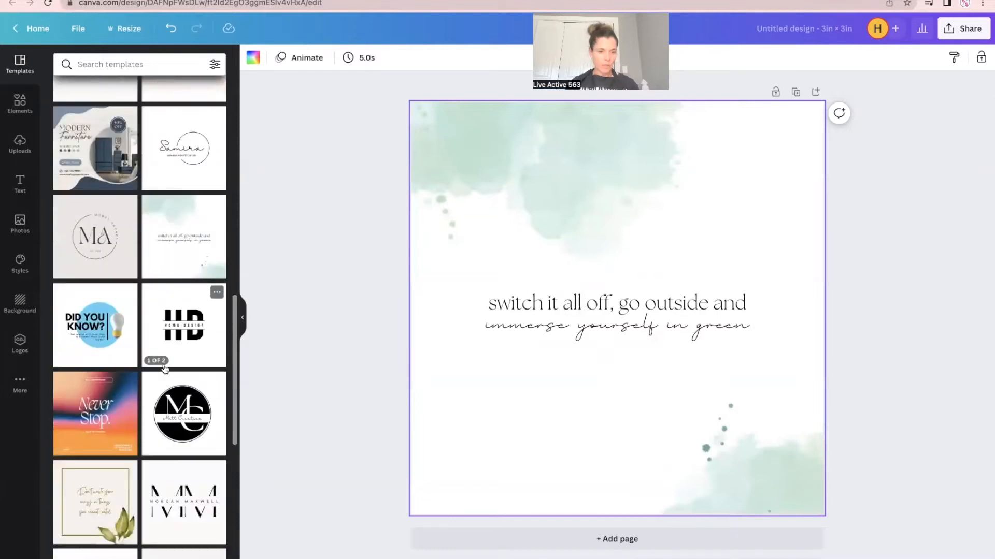
click(178, 419)
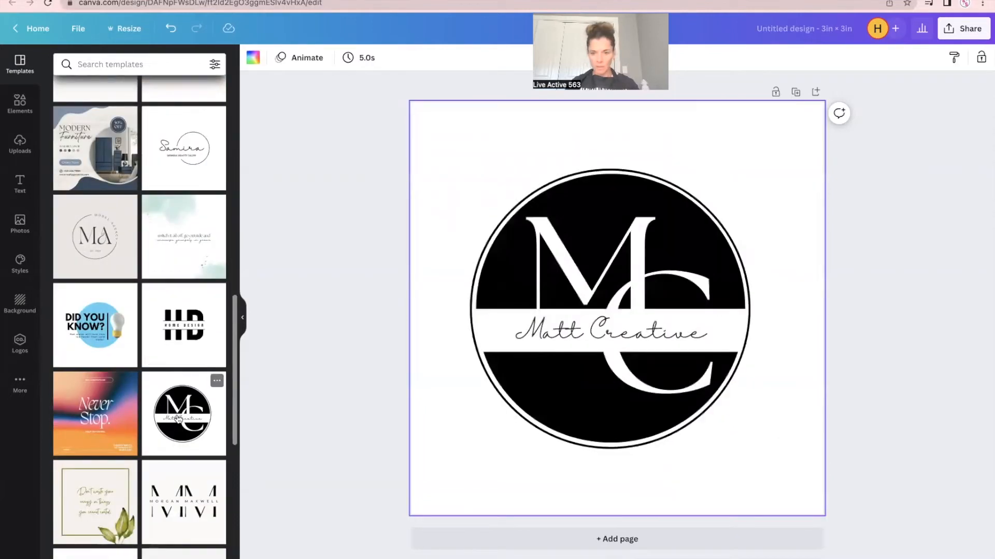
- Apply the pink watercolor signature logo template with the Creative Entrepreneur tagline to the label page
scroll(178, 418, down, 7)
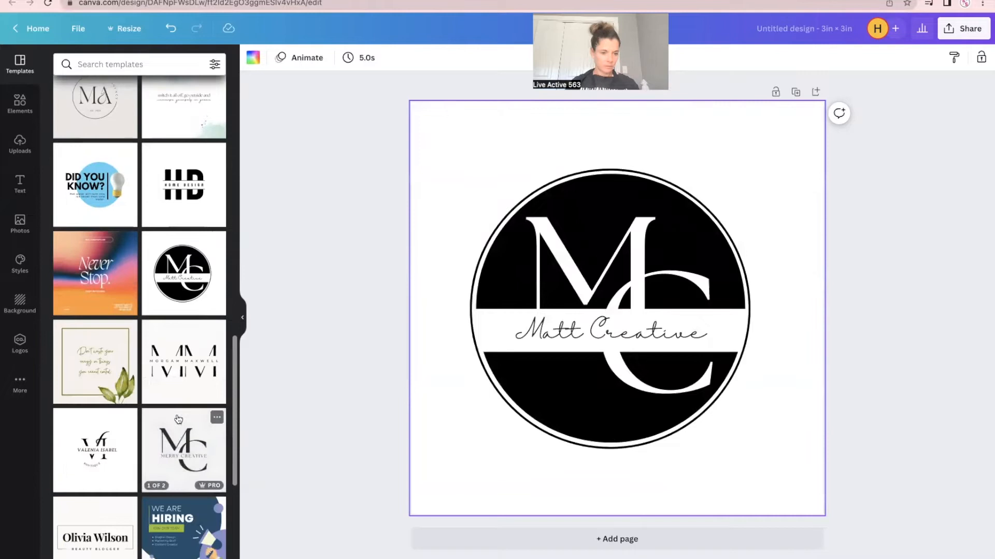
scroll(179, 419, down, 3)
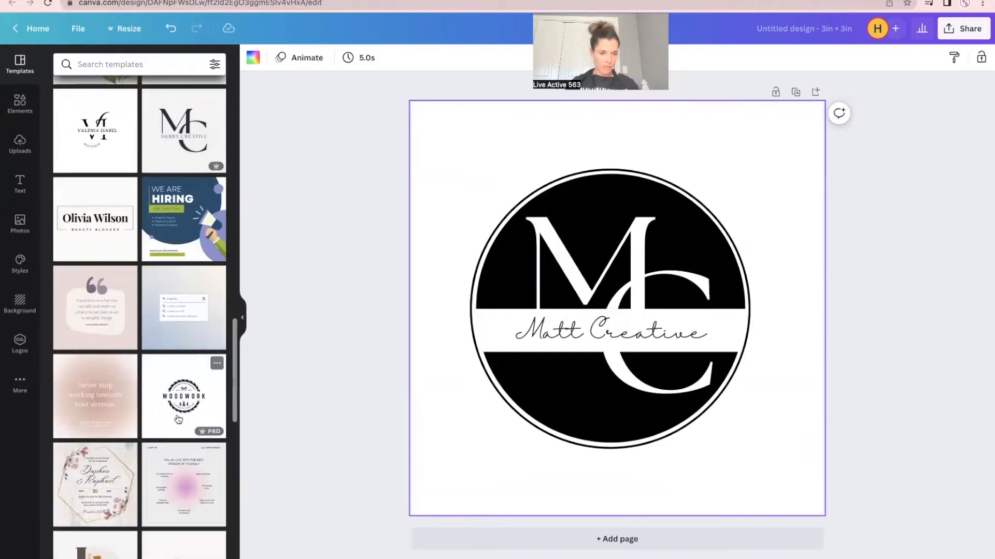
scroll(178, 419, down, 5)
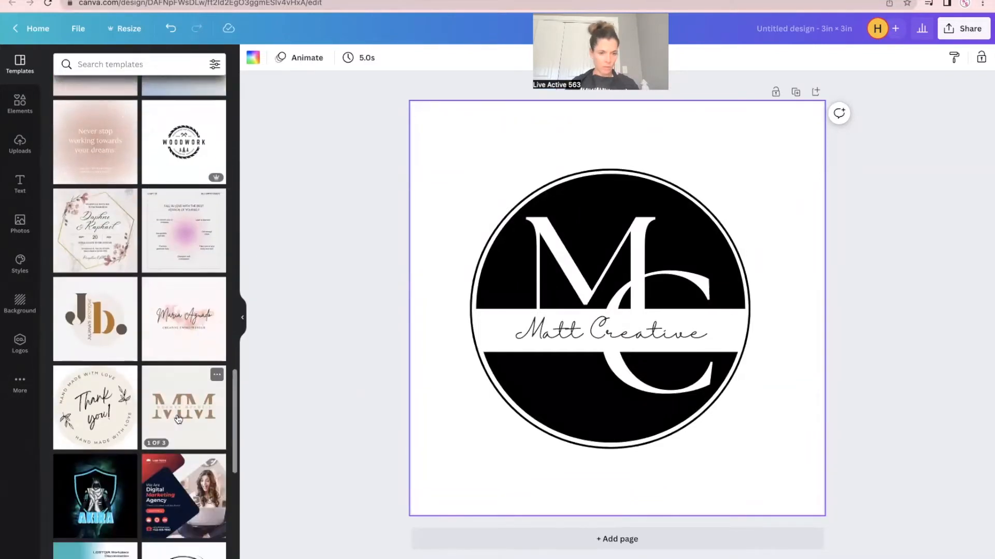
scroll(179, 418, down, 6)
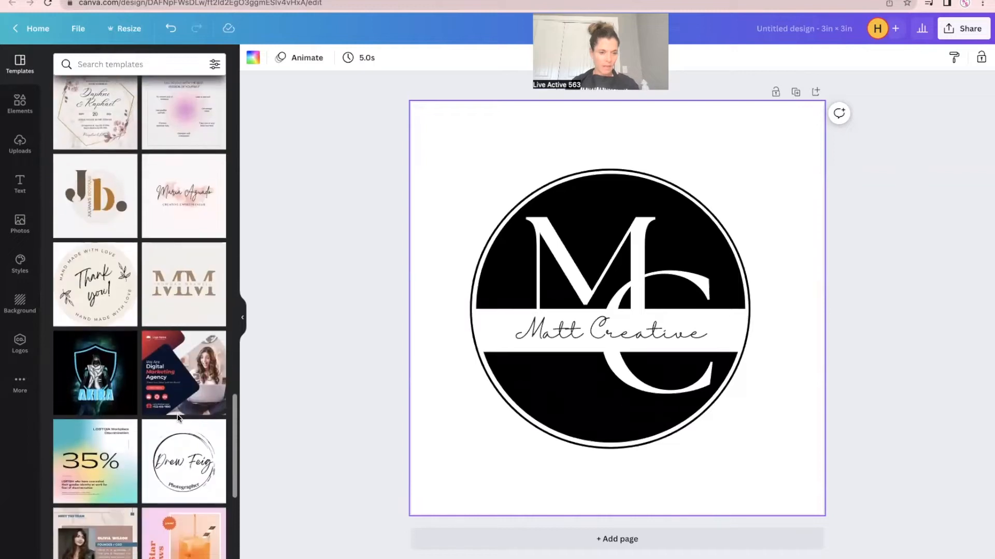
scroll(179, 418, down, 3)
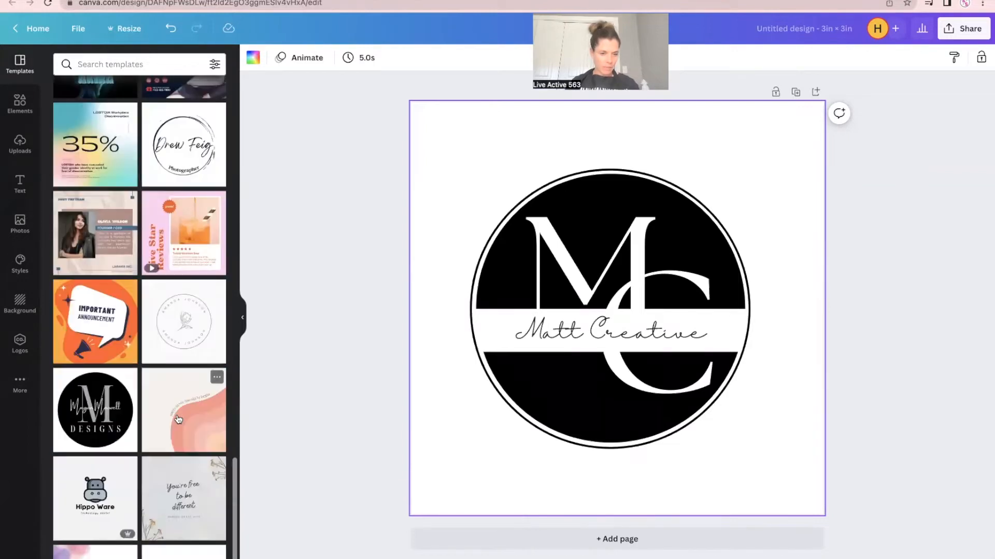
scroll(179, 418, down, 2)
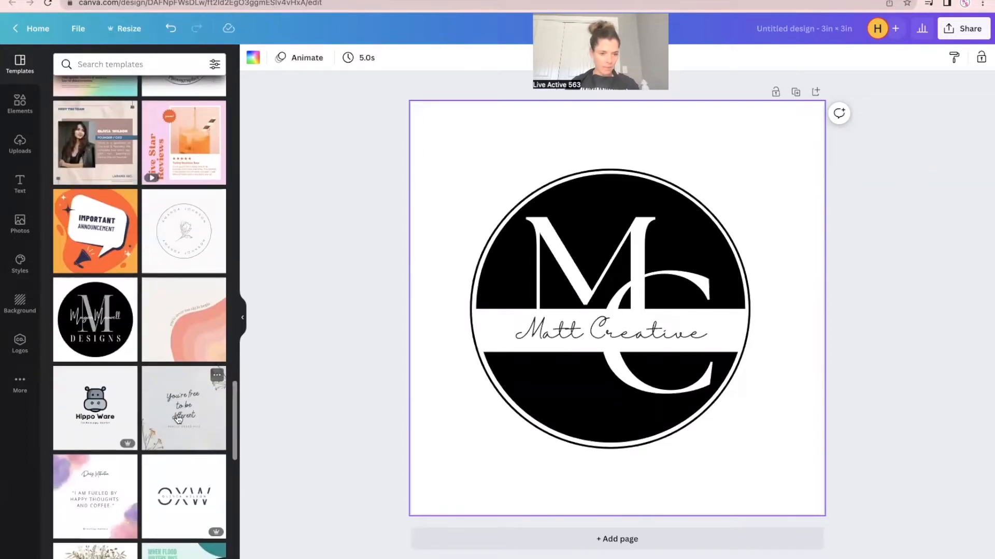
scroll(179, 419, down, 2)
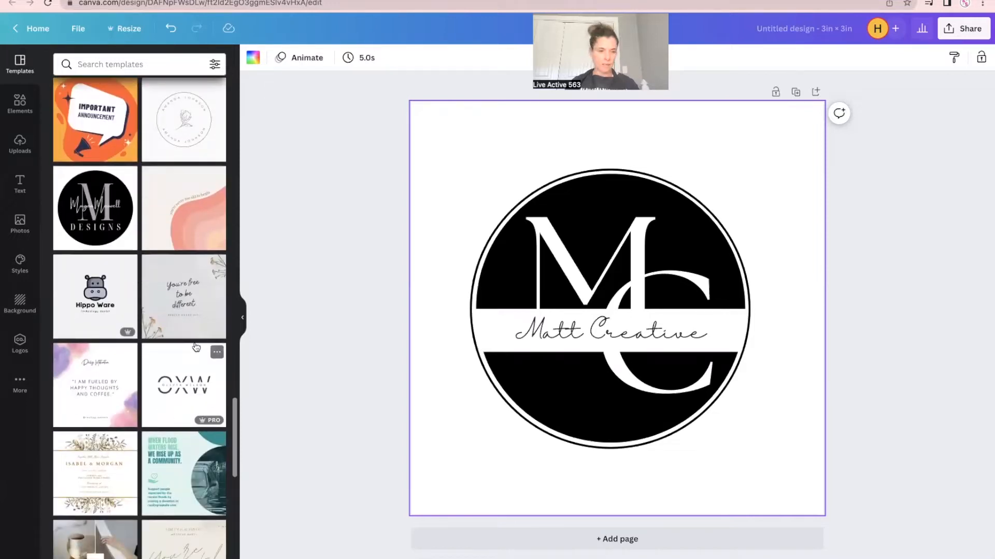
scroll(182, 342, up, 2)
scroll(182, 343, up, 10)
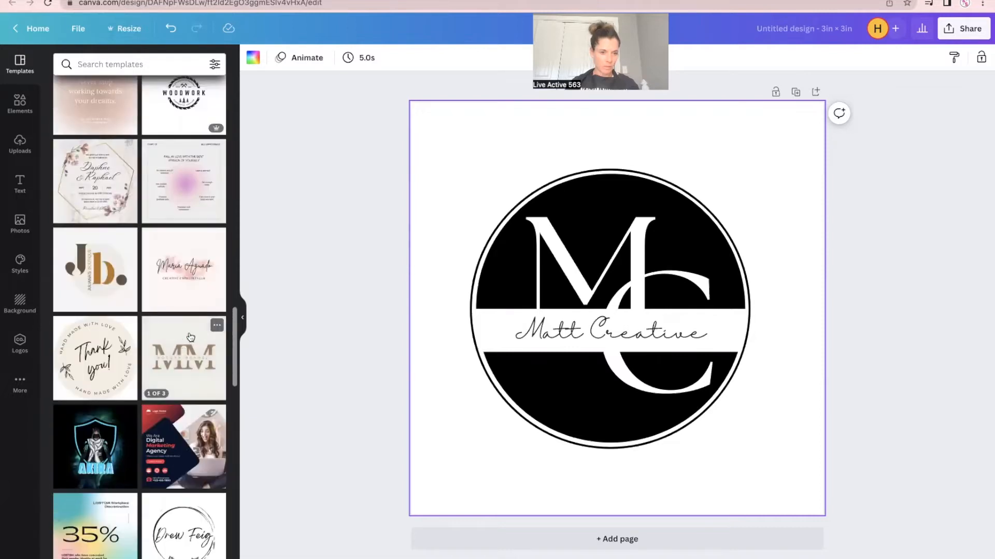
click(185, 270)
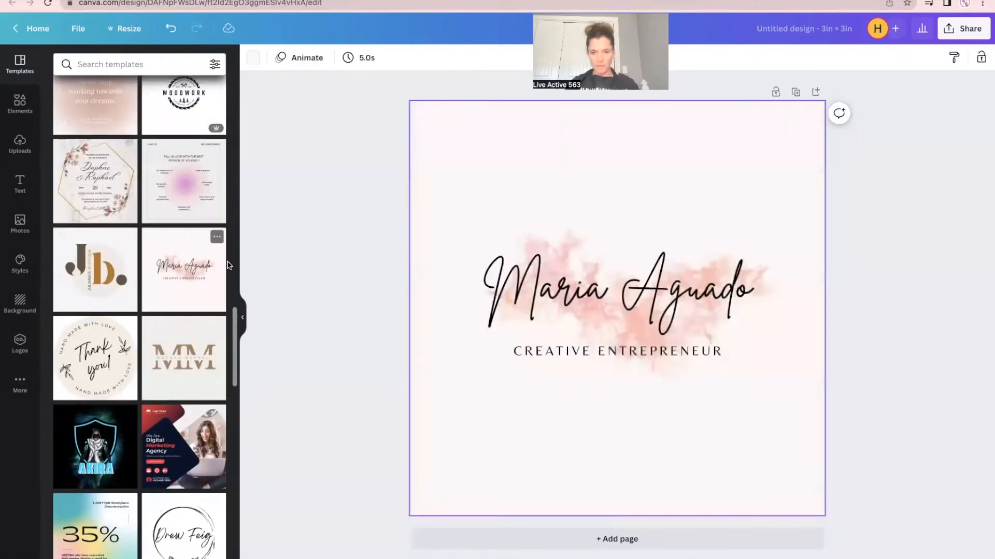
- Change the font of the signature name text above the tagline to Montserrat Classic
click(560, 295)
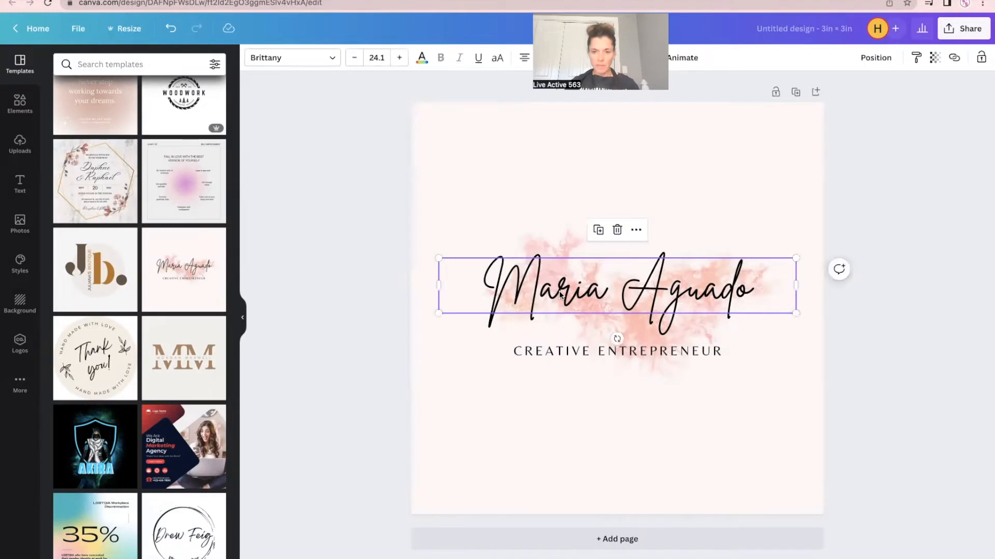
double_click(560, 294)
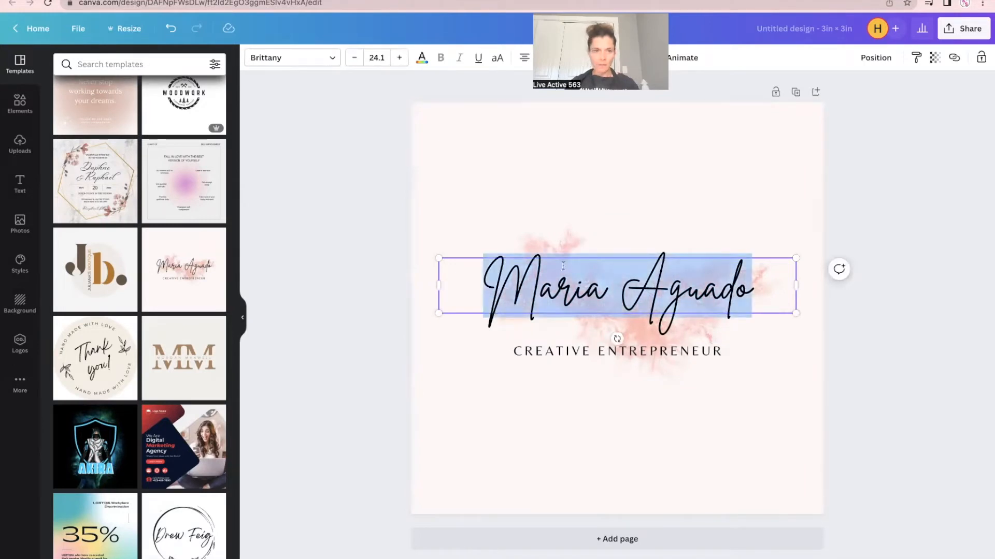
click(283, 58)
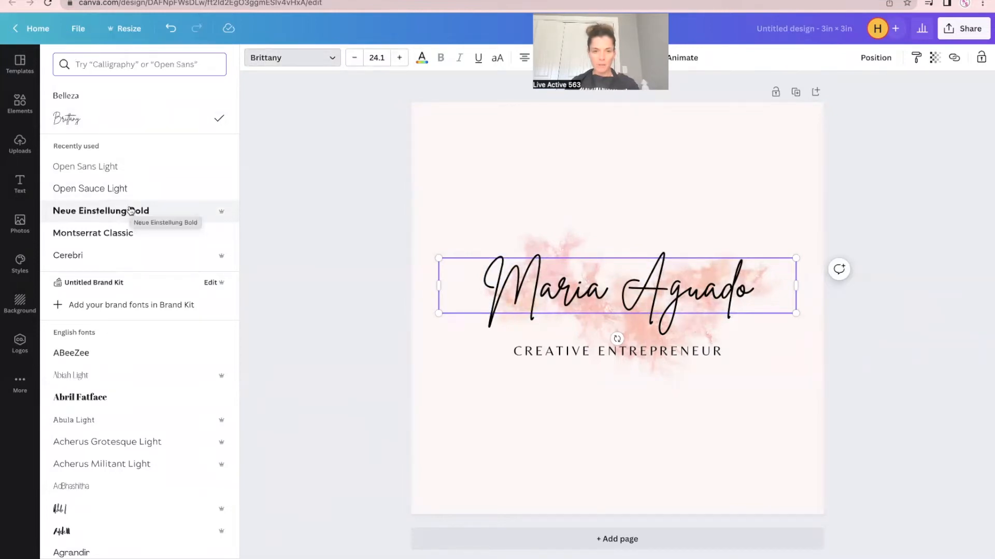
click(76, 239)
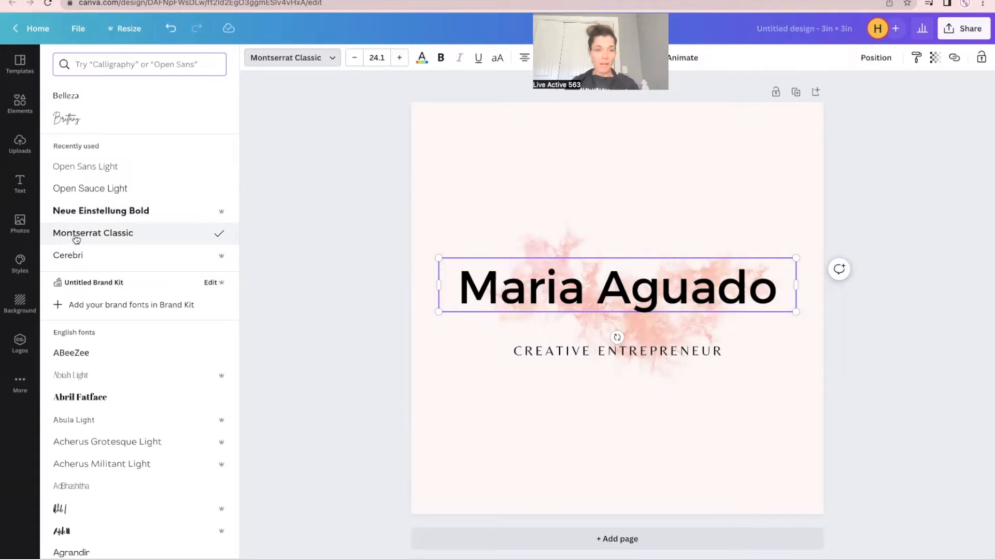
- Replace the Montserrat Classic name text with "Sunrise Pineapple"
click(690, 284)
drag(777, 285, 466, 284)
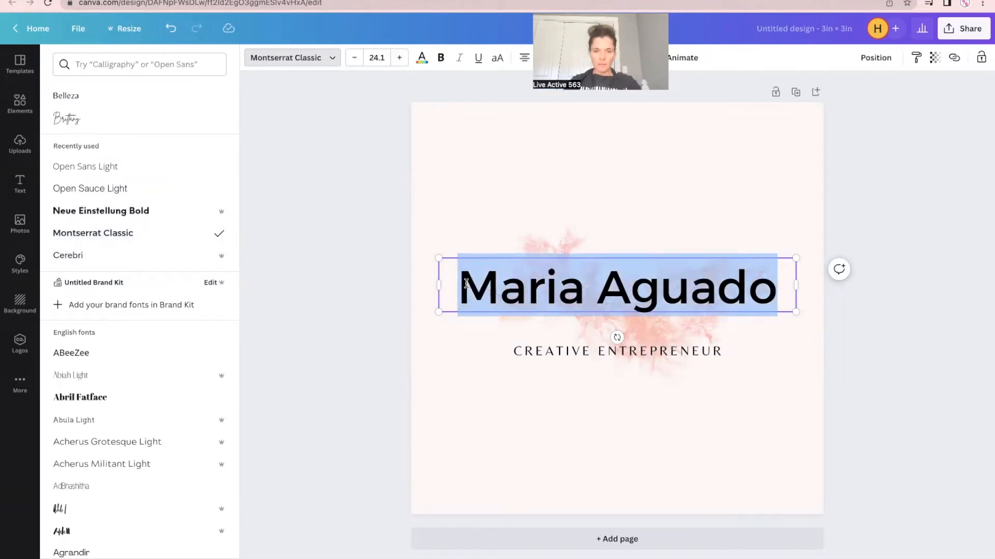
text(Sunrise )
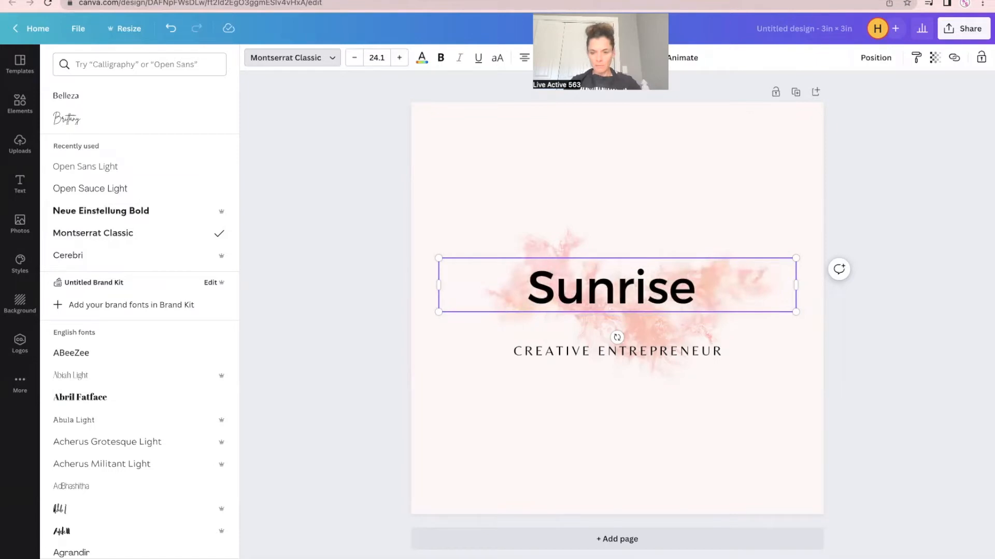
text(Pin)
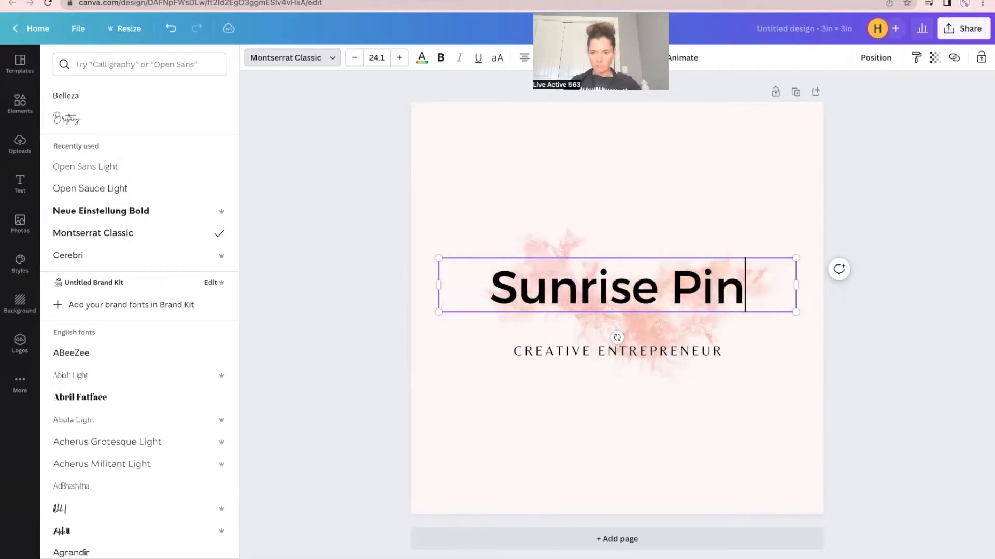
text(eapple)
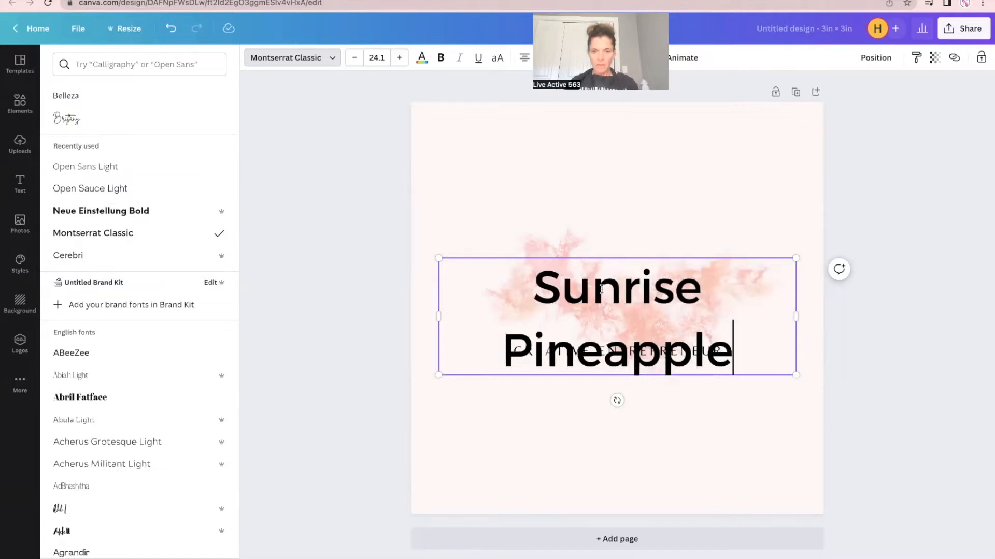
- Move the Sunrise Pineapple headline up over the watercolor splash and the Creative Entrepreneur tagline down to the label's lower edge
click(529, 388)
click(572, 283)
drag(572, 282, 573, 234)
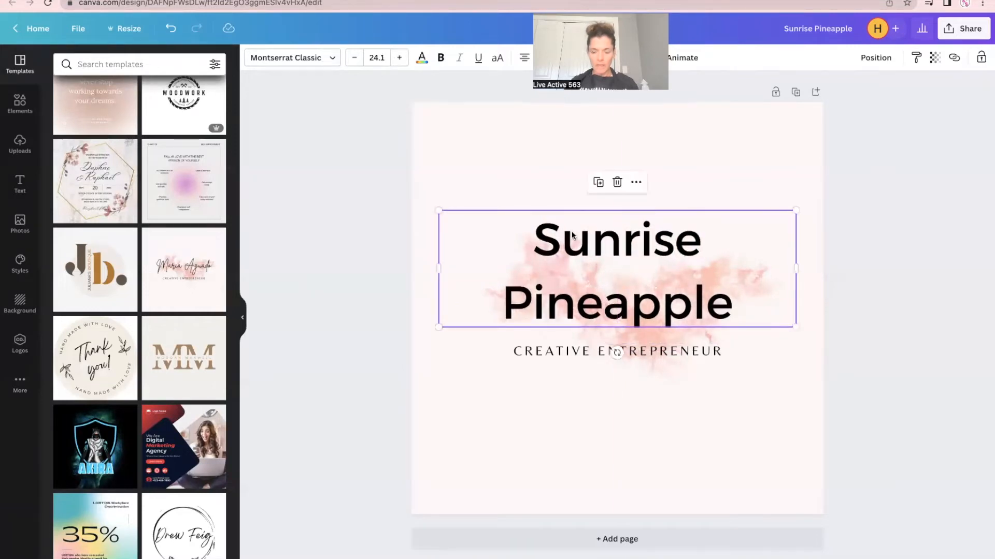
click(562, 351)
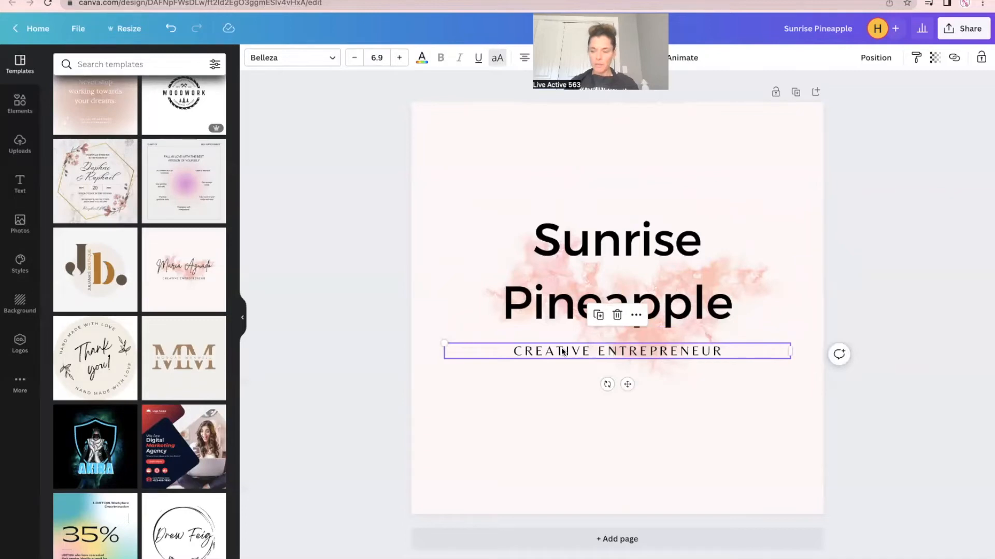
drag(562, 351, 562, 490)
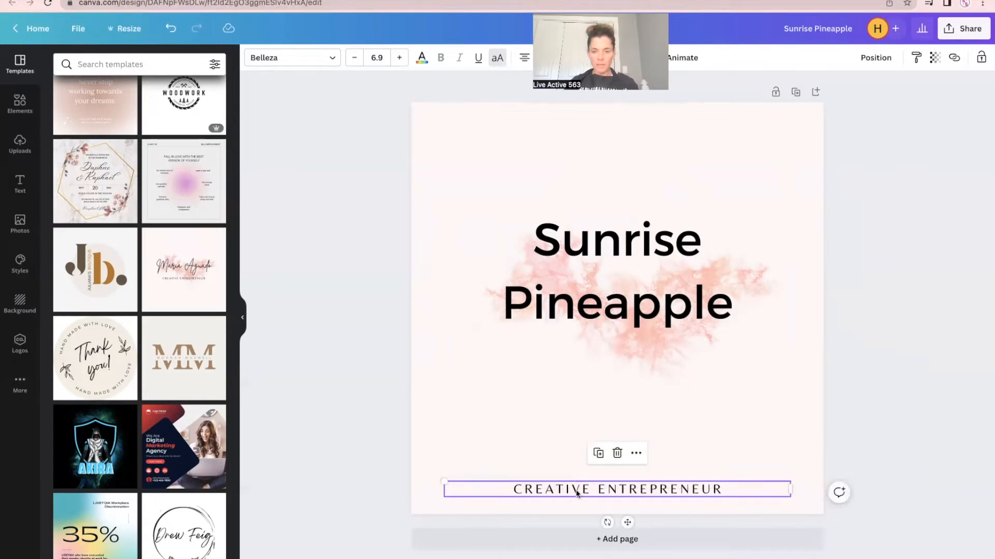
- Undo the text moves, the headline rewording and the font change, back to the template's original signature text
click(620, 265)
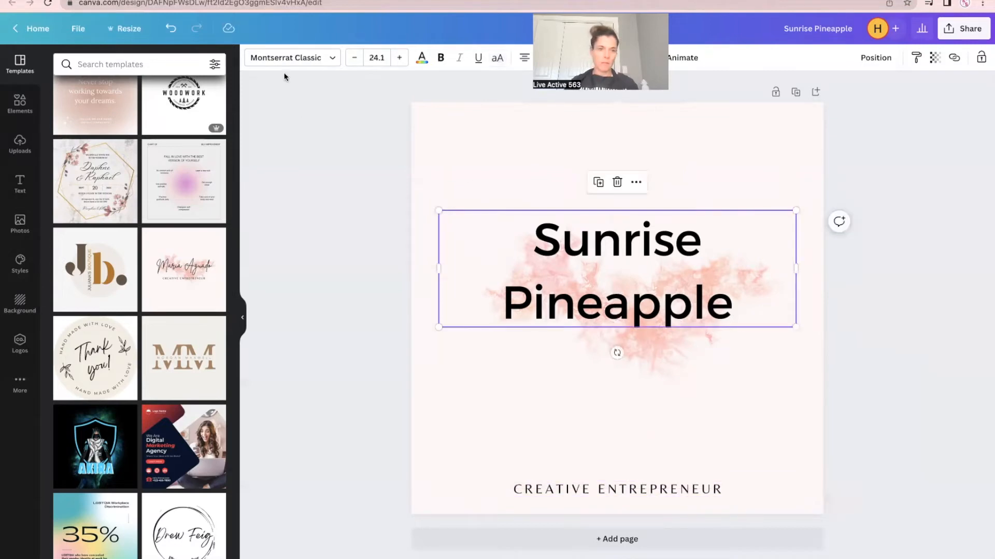
click(282, 58)
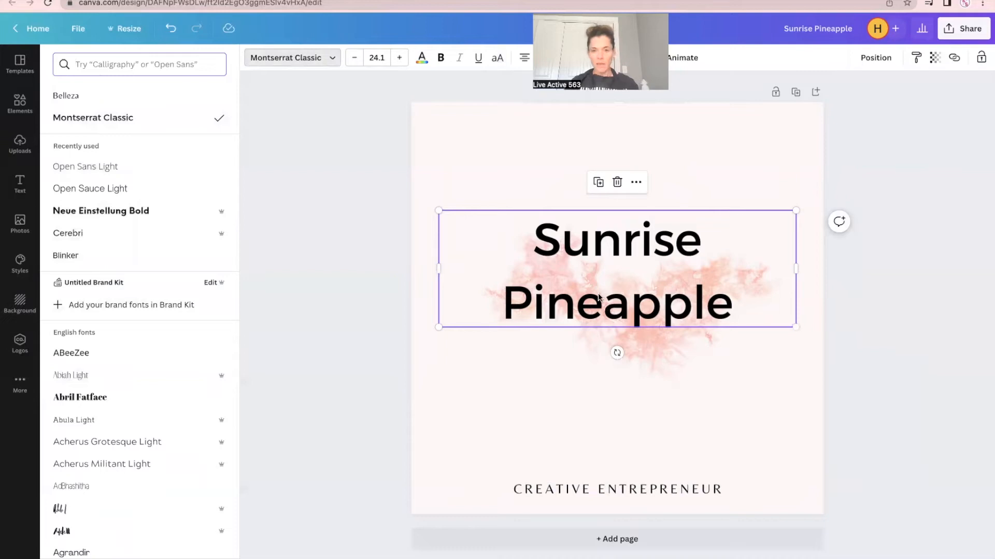
click(171, 28)
click(171, 28)
click(171, 28)
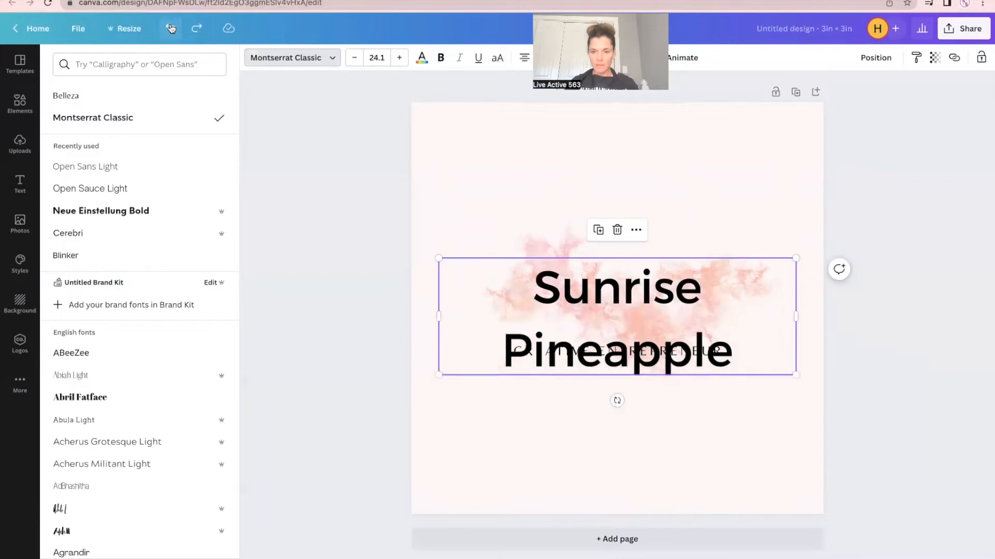
click(171, 28)
click(171, 28)
click(170, 28)
click(171, 28)
click(171, 28)
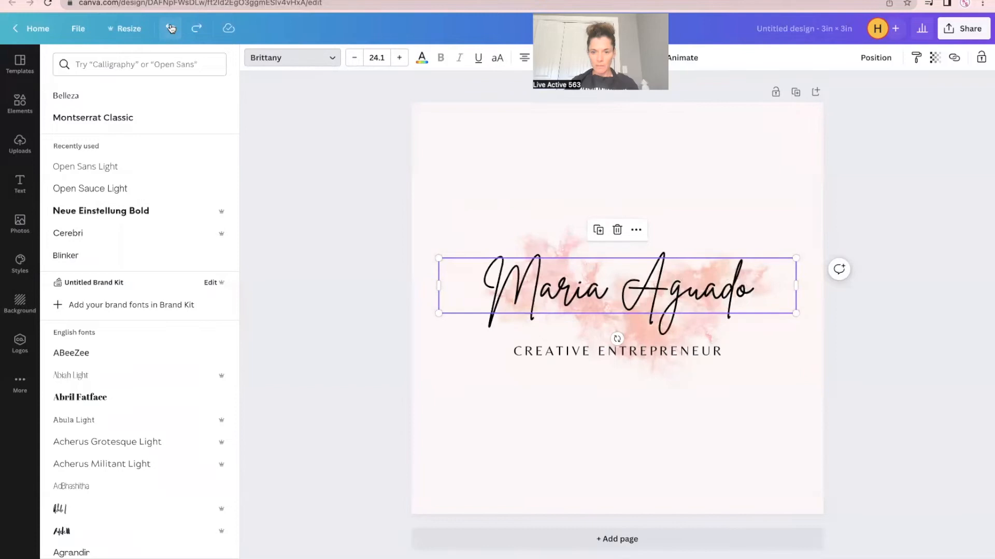
- Replace the signature name text with "Sunrise Pineapple", keeping the Brittany script font
click(683, 297)
click(759, 288)
drag(759, 288, 476, 270)
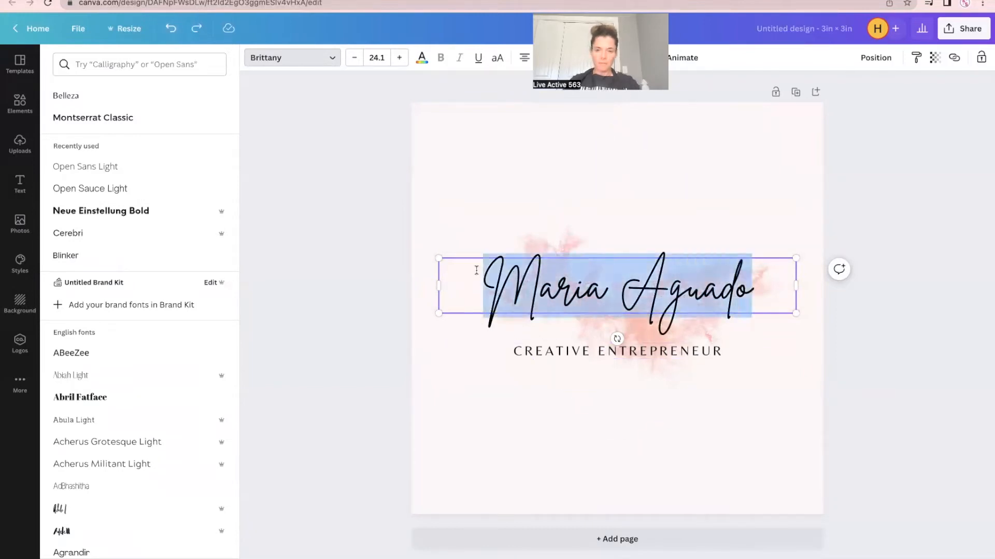
text(Sunrise)
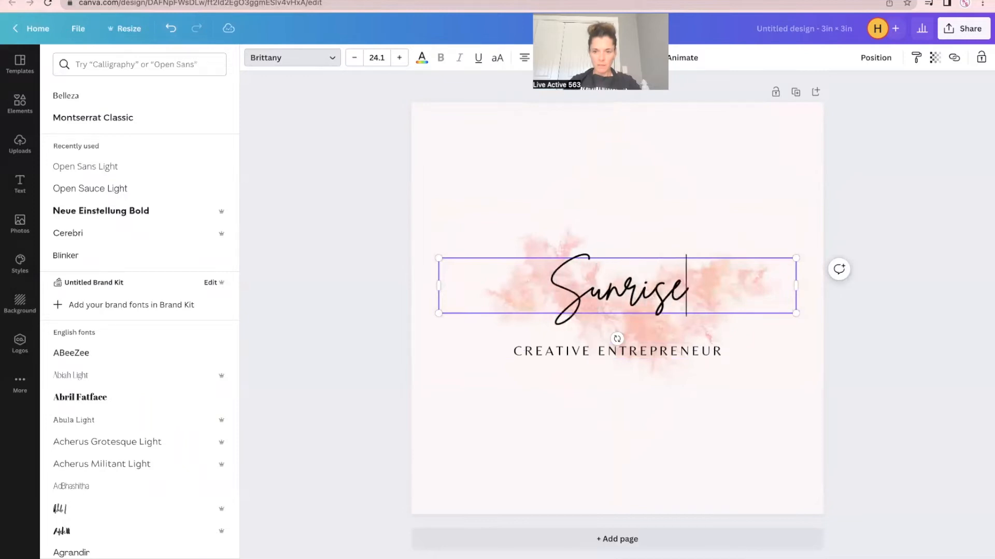
text( Pinapple)
key(BackSpace)
key(BackSpace)
key(BackSpace)
key(BackSpace)
key(BackSpace)
text(eapple)
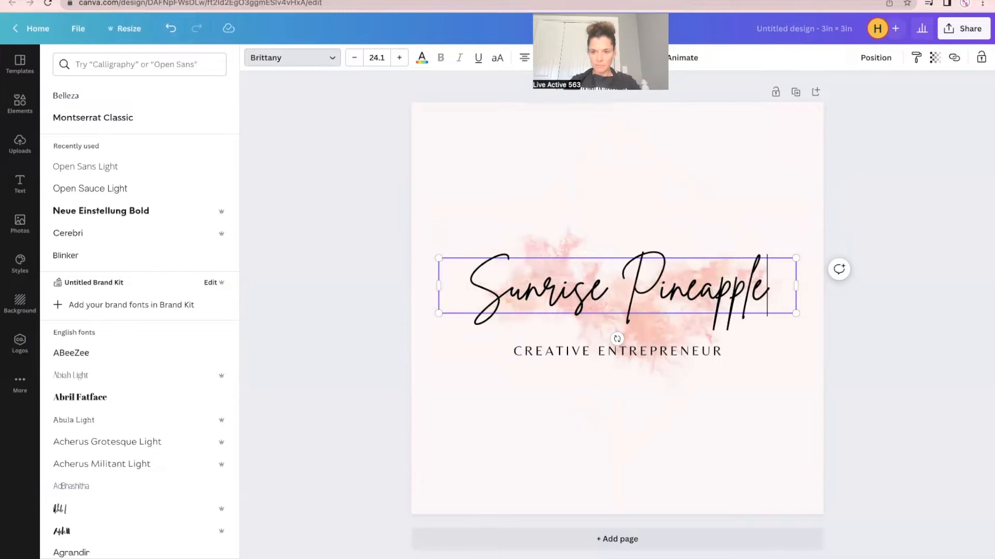
- Move the Creative Entrepreneur tagline to the label's lower edge and replace its text with "COCONUT WAX CANDLE |"
drag(574, 348, 575, 494)
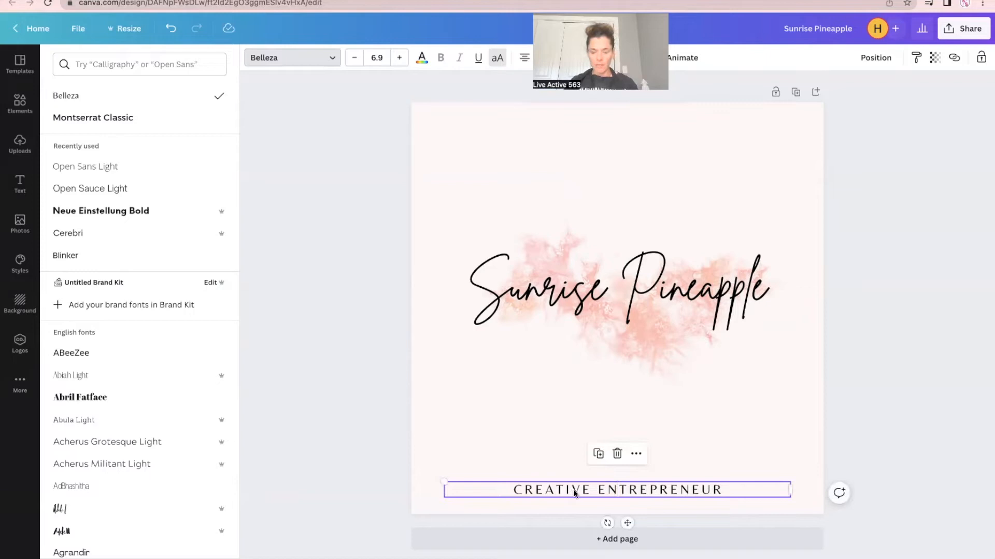
double_click(574, 494)
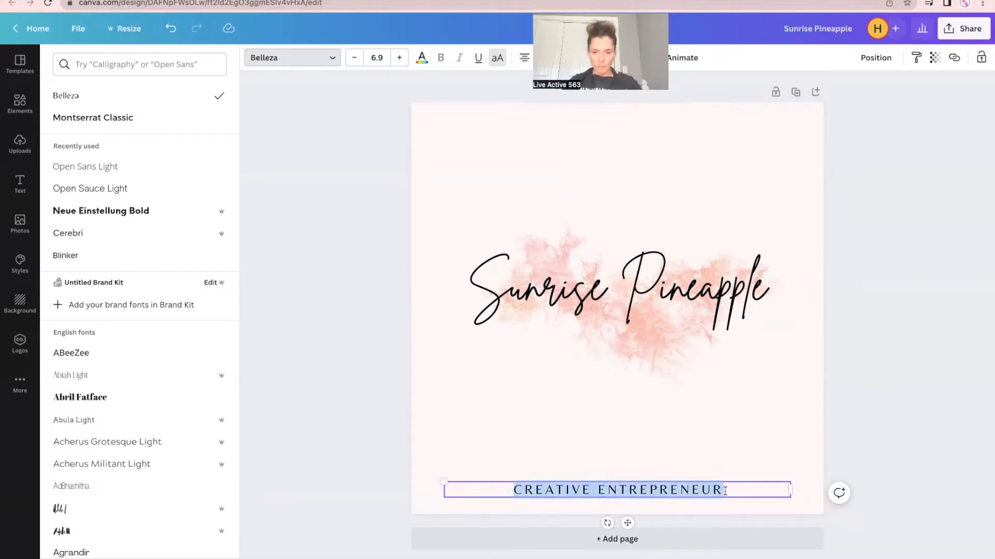
text(COCONO)
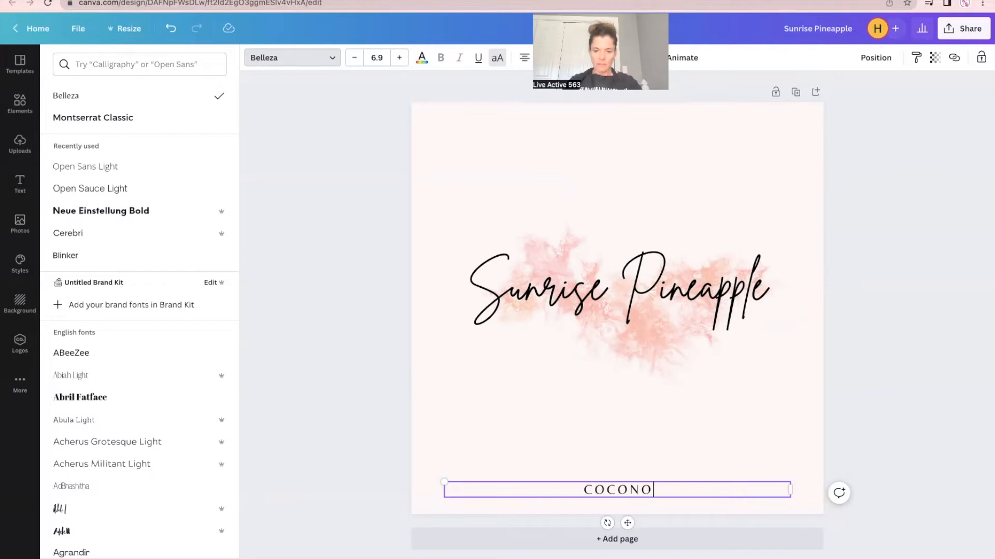
key(BackSpace)
text(UT WAX AN)
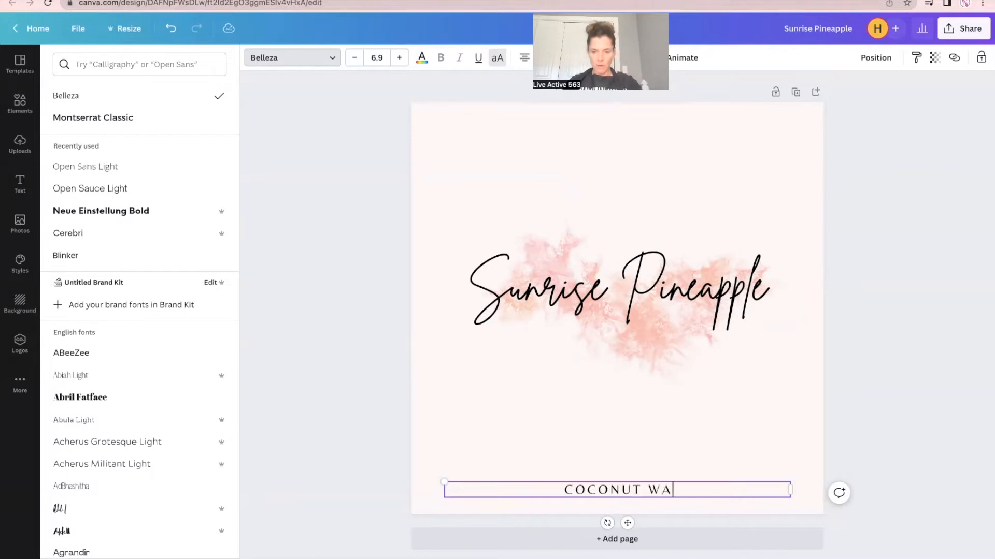
key(BackSpace)
key(BackSpace)
text(CAND)
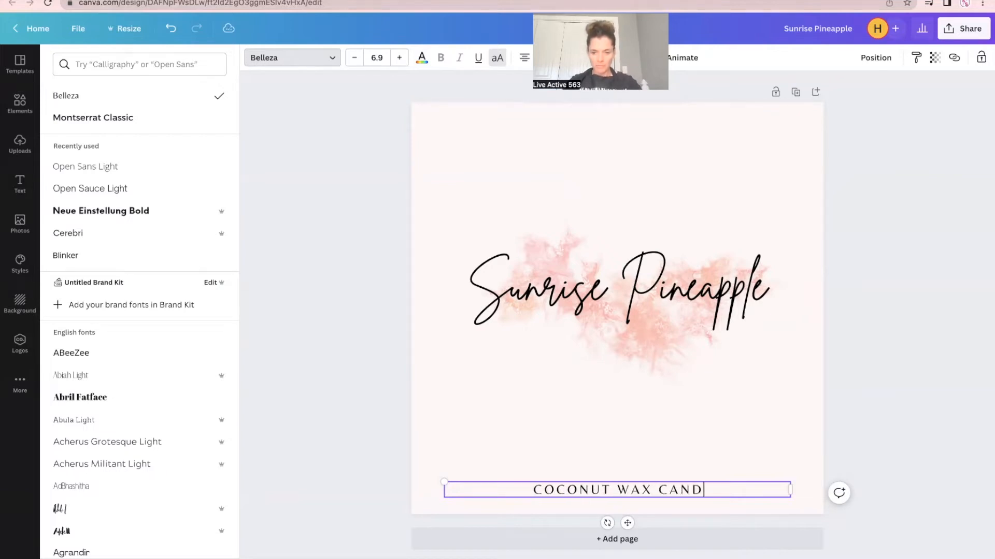
text(LE |)
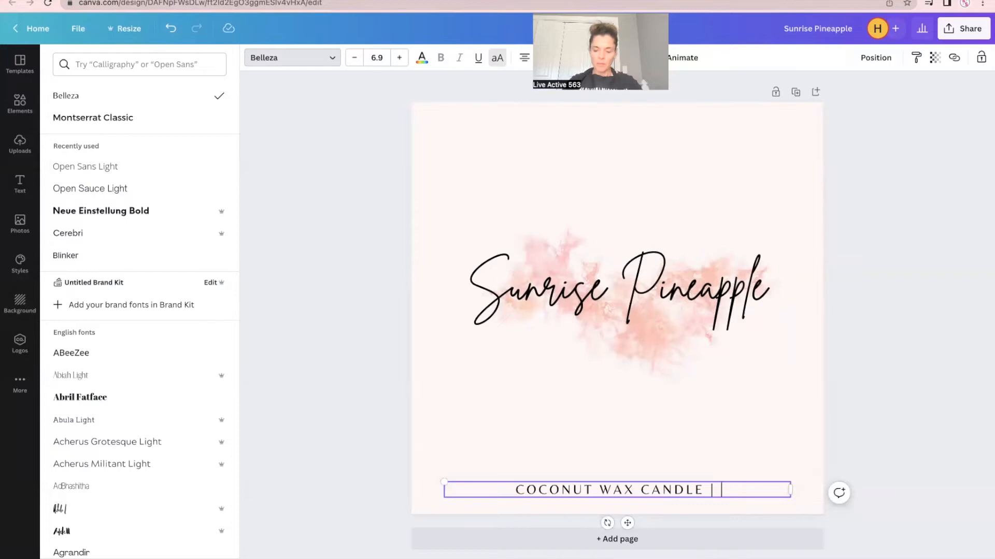
- Extend the product line with "11.5OZ (283G)| HAND POURED", with a space before HAND
text(11.5O)
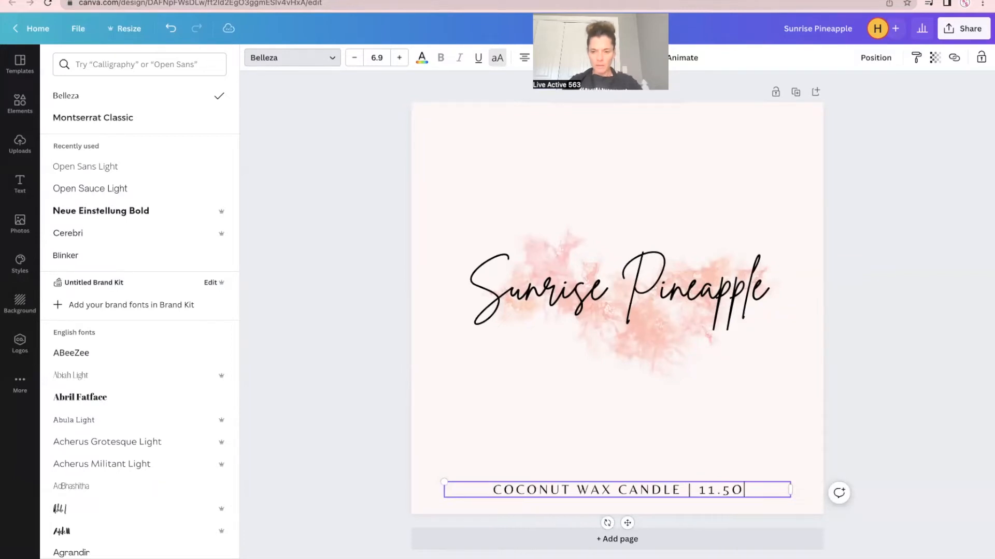
text(Z ()
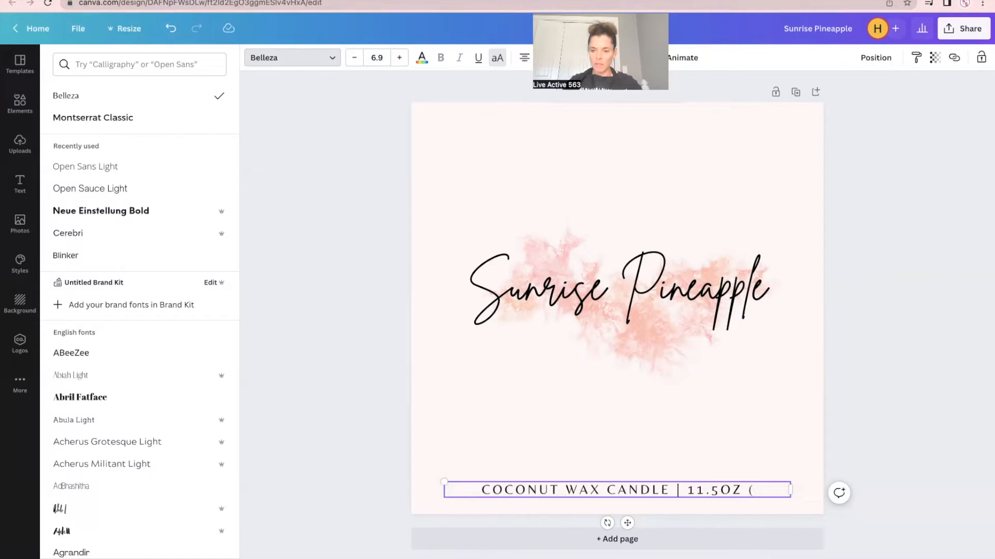
text(283G)
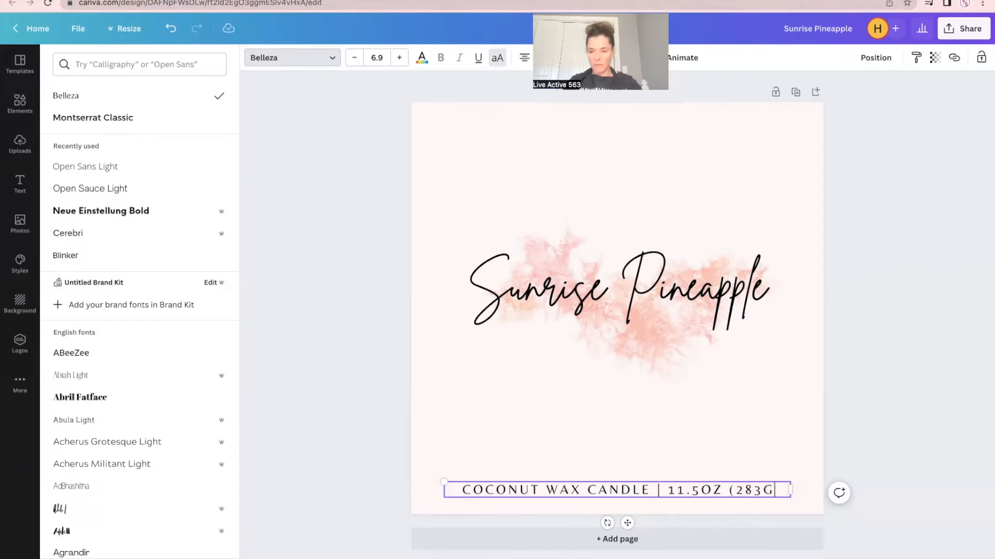
text()|)
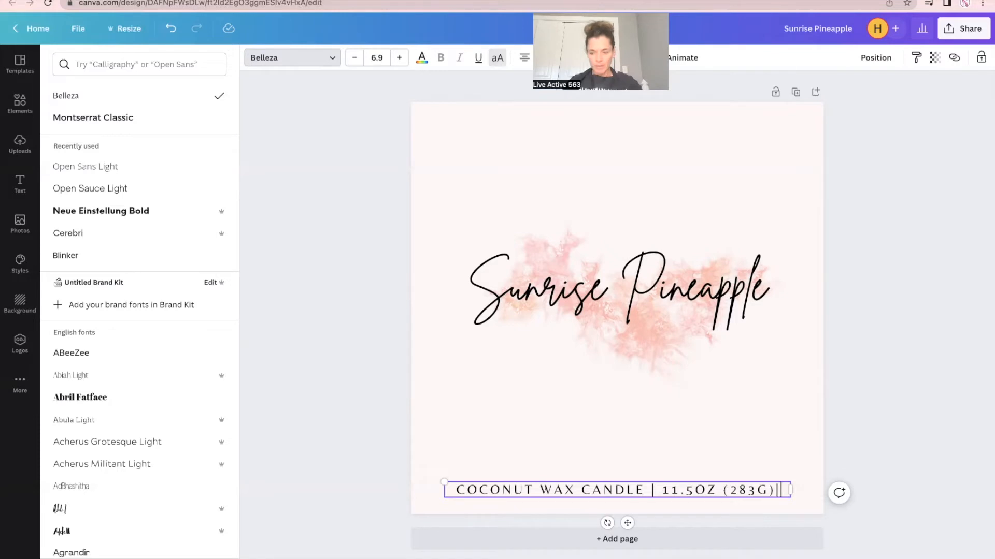
text(HAND )
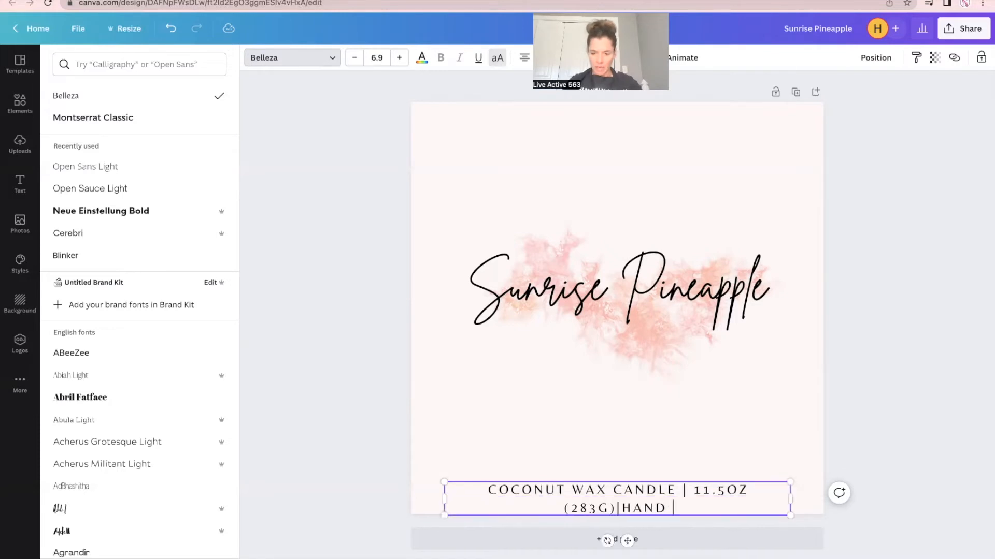
text(POURED)
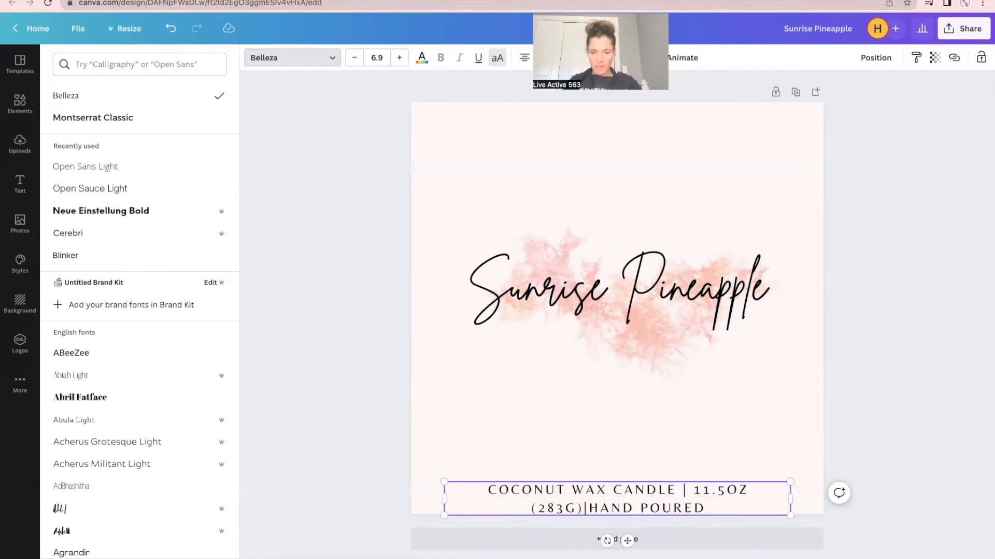
click(587, 508)
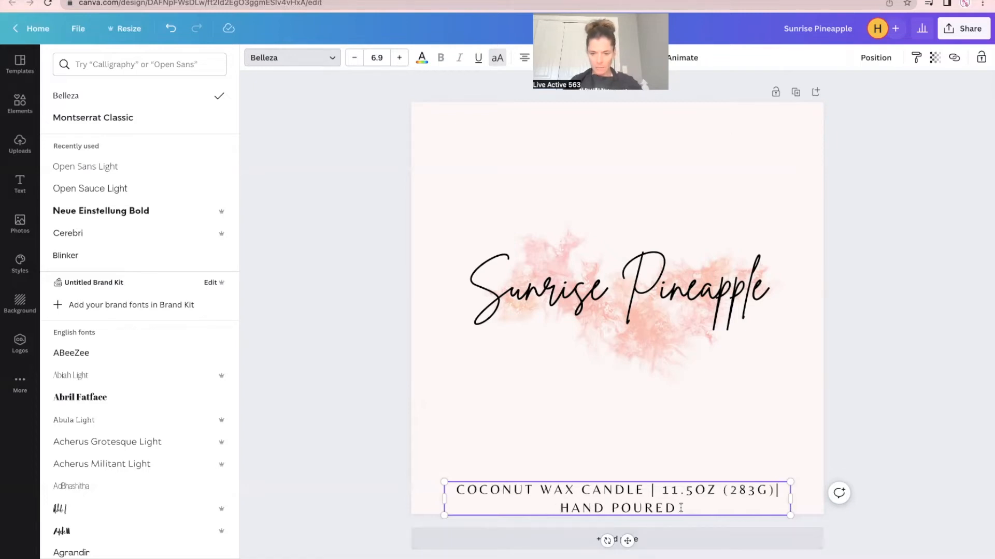
- Fit the product line on one row by widening its box to the full label width at font size 5.9, and nudge it down
drag(443, 496, 410, 498)
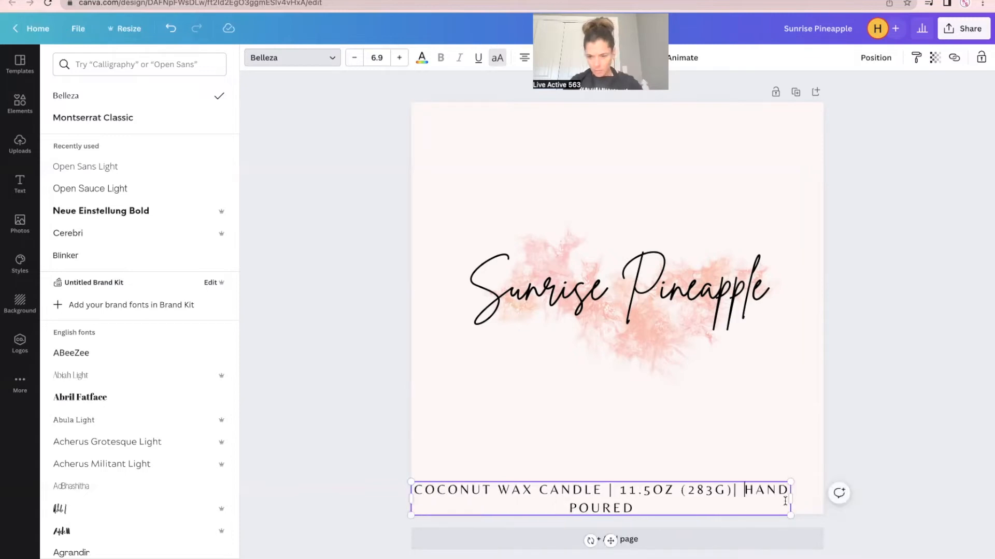
drag(789, 499, 822, 499)
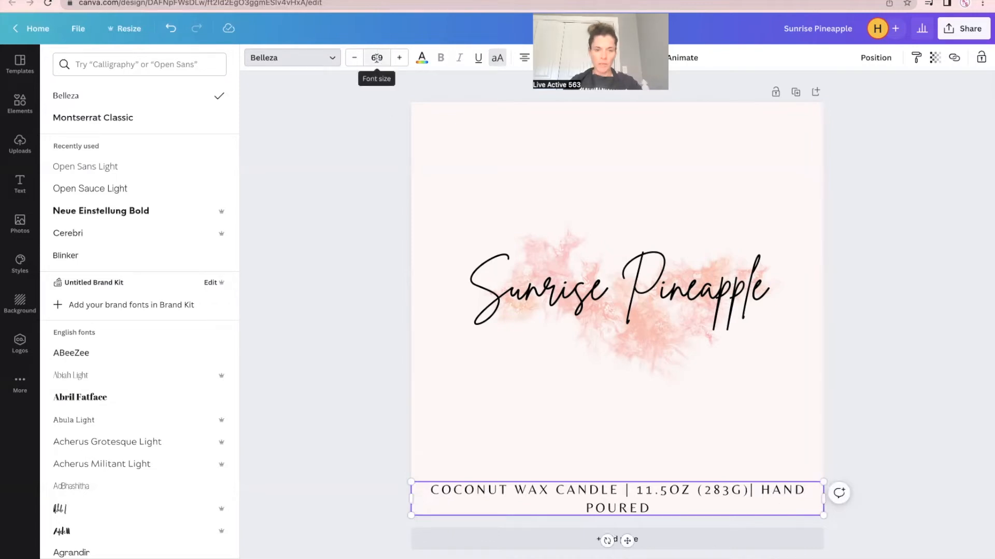
click(354, 58)
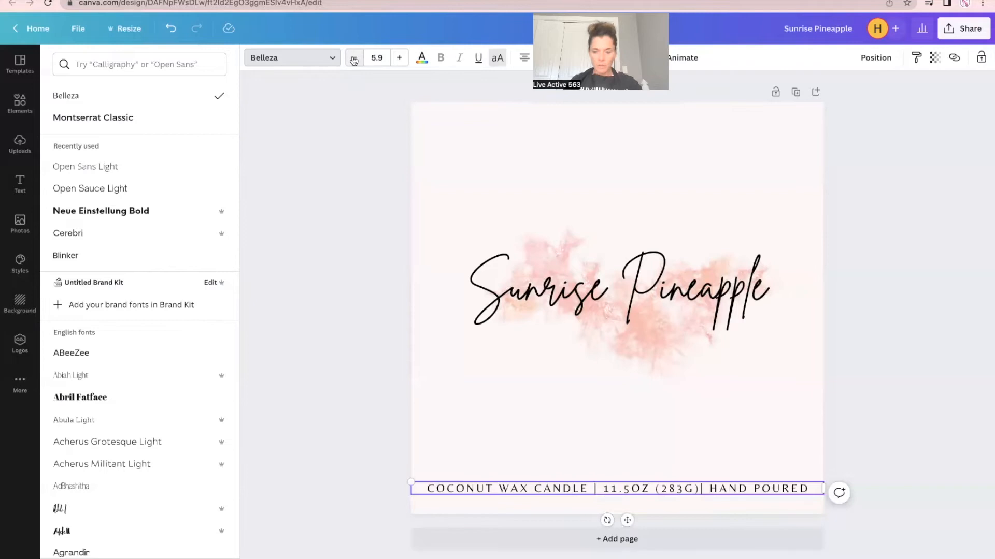
click(379, 55)
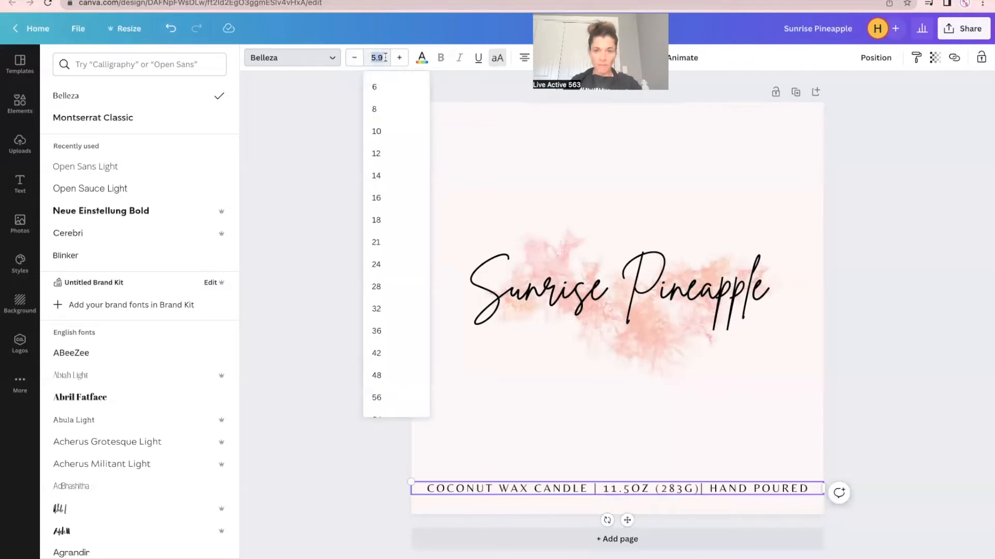
click(559, 512)
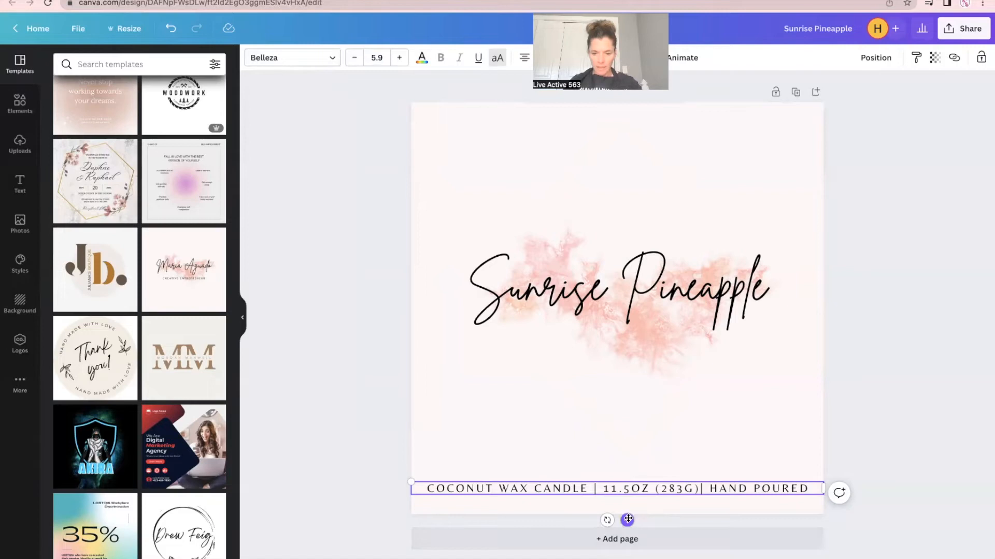
drag(628, 518, 626, 525)
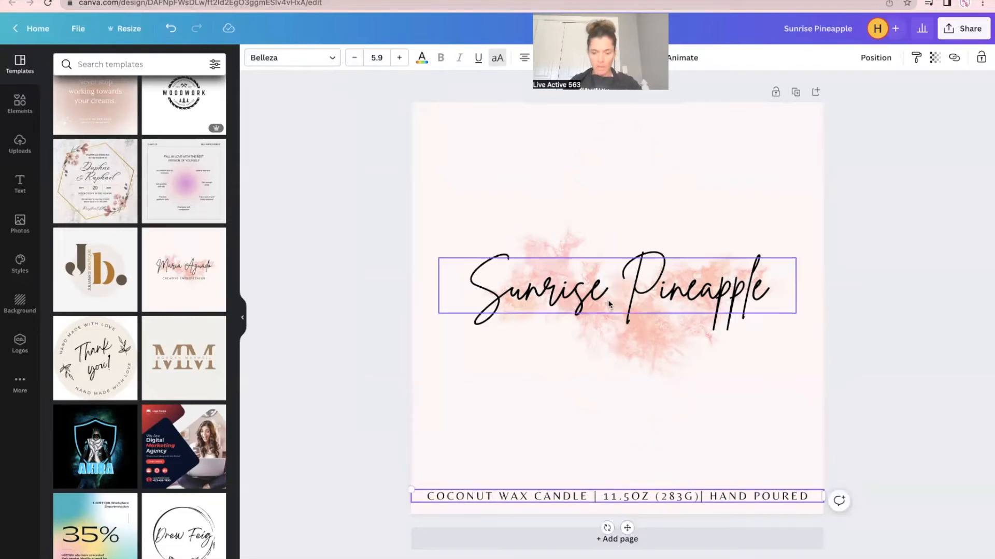
- Move the Sunrise Pineapple headline below the watercolor splash, centered, and shift the splash slightly down and left
drag(608, 304, 608, 260)
drag(610, 274, 609, 301)
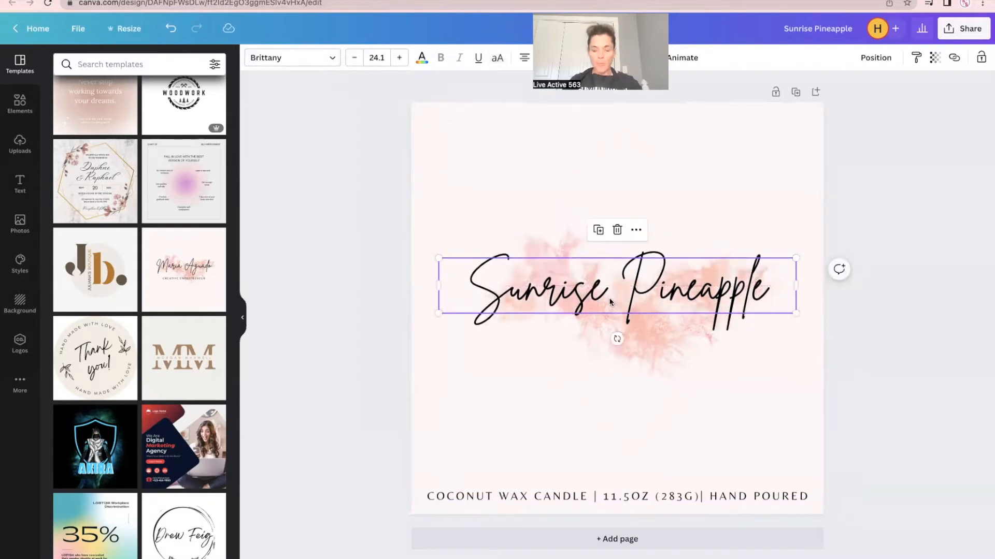
drag(609, 292, 609, 389)
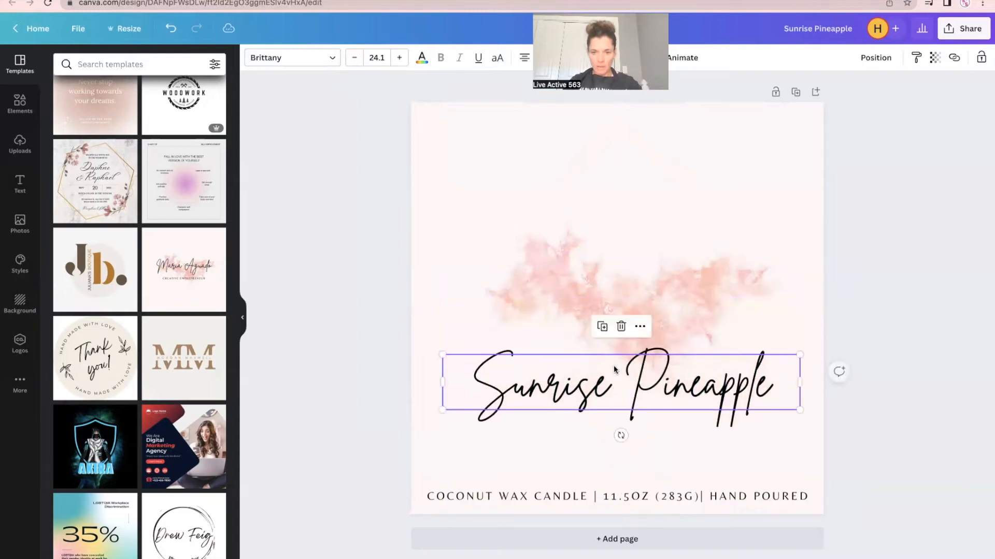
click(596, 283)
mouse_move(595, 283)
mouse_down()
mouse_move(584, 251)
mouse_move(564, 278)
mouse_move(606, 295)
mouse_move(580, 297)
mouse_move(587, 289)
mouse_up()
mouse_move(620, 394)
mouse_down()
mouse_move(618, 310)
mouse_move(616, 396)
mouse_up()
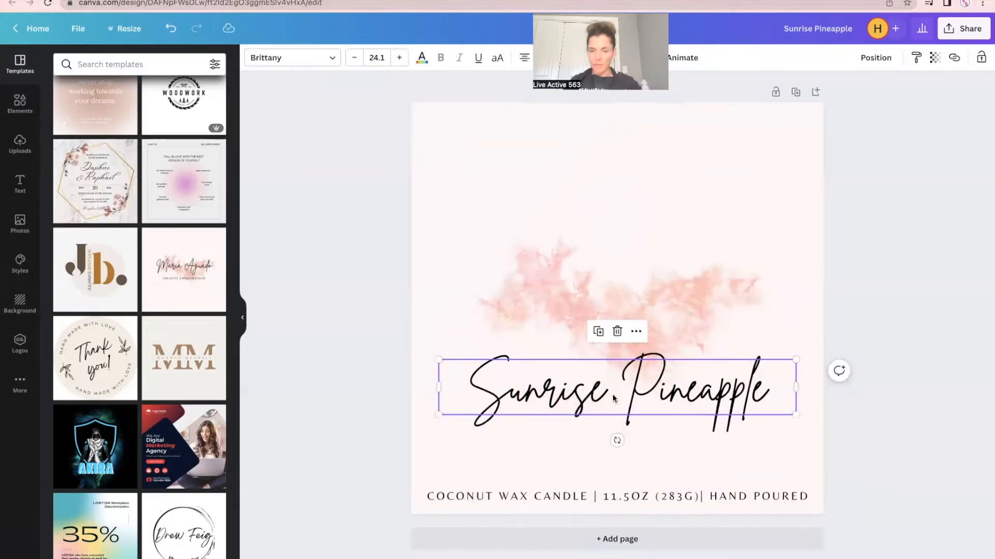
- Delete the watercolor splash and undo the deletion
click(583, 294)
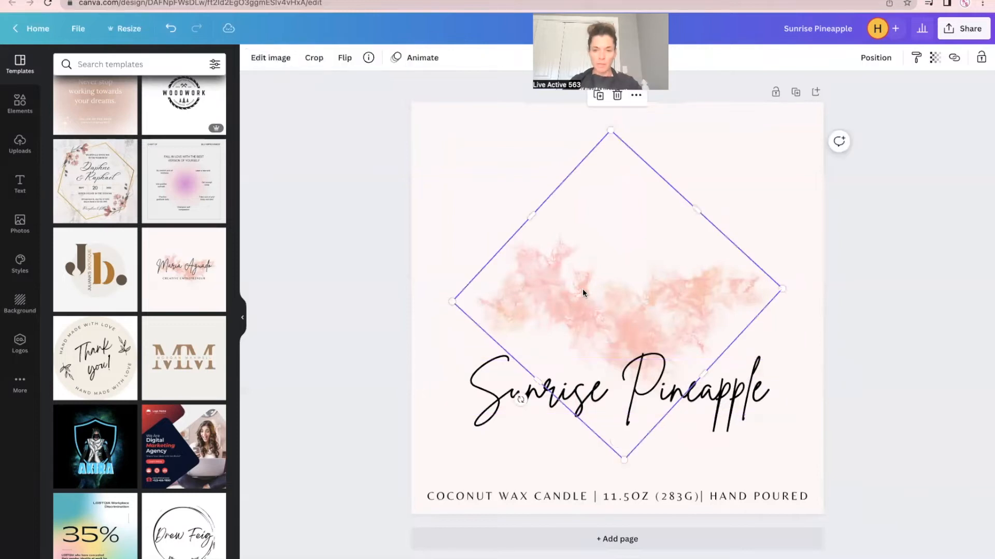
key(Delete)
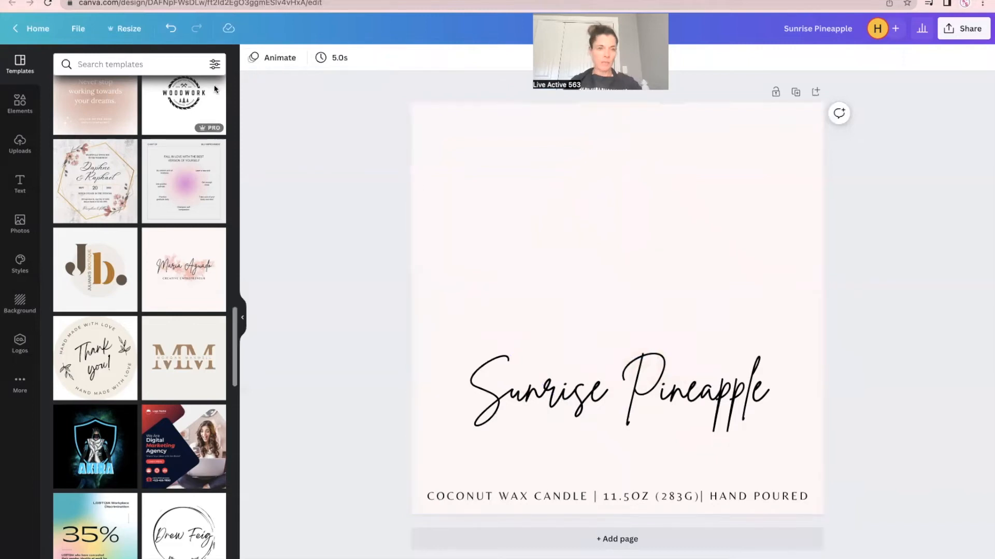
click(171, 30)
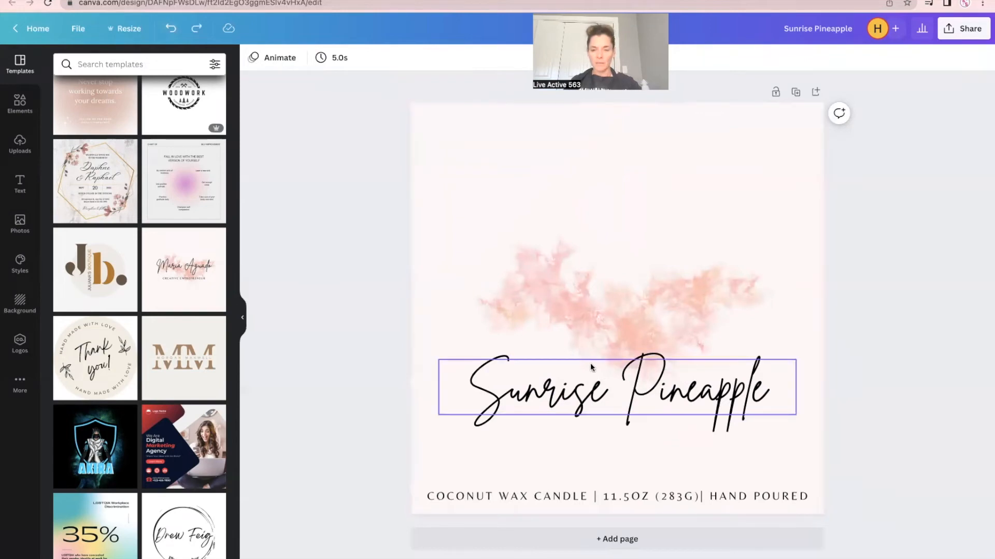
- Move the Sunrise Pineapple headline back up over the watercolor splash, keeping it centered
click(618, 392)
drag(618, 392, 619, 298)
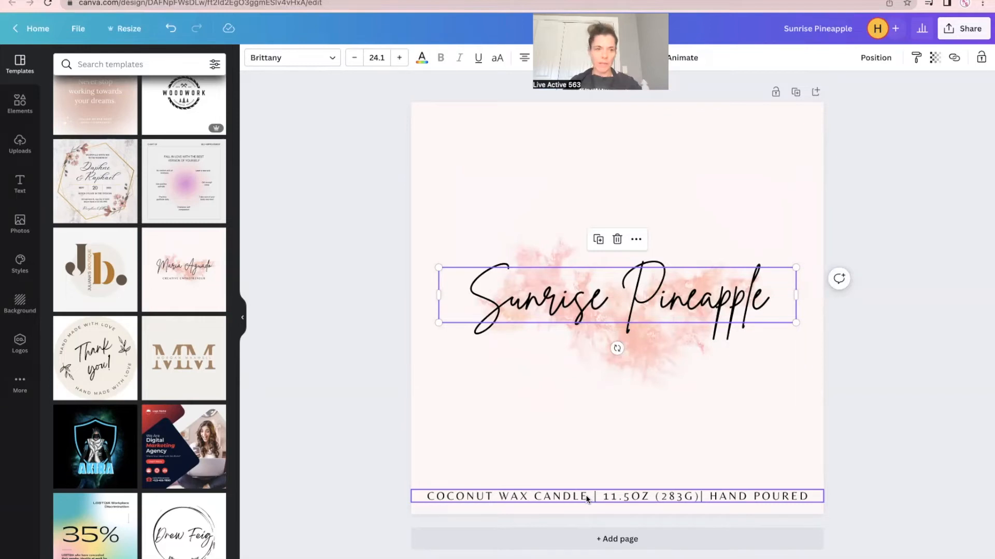
- Place the SheSaid Candle Co. logo from the uploaded images onto the label
click(22, 150)
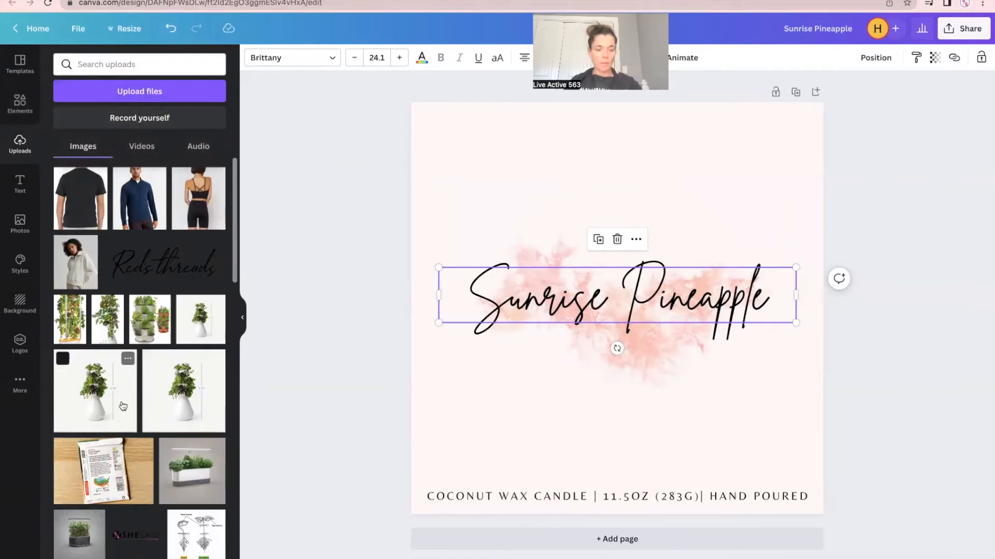
scroll(122, 405, down, 15)
scroll(122, 406, down, 5)
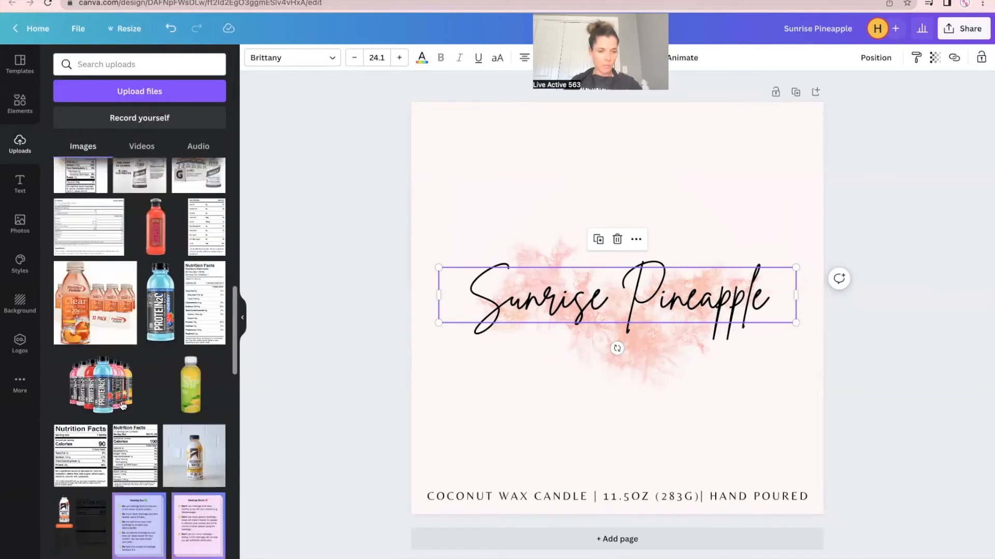
scroll(123, 405, up, 20)
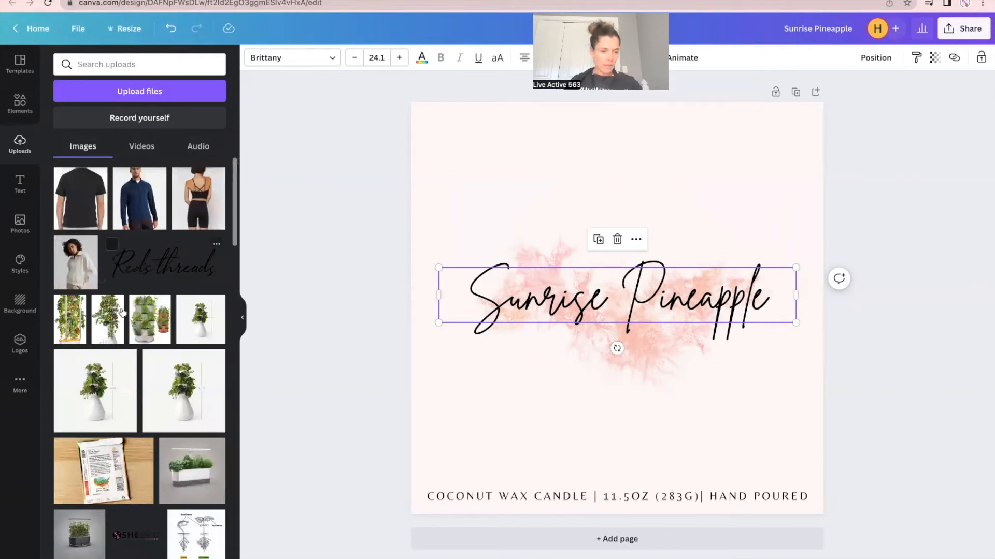
click(135, 540)
- Crop the empty space above and below the SheSaid Candle Co. logo and move it to the label's upper edge
drag(637, 442, 633, 397)
drag(613, 117, 616, 225)
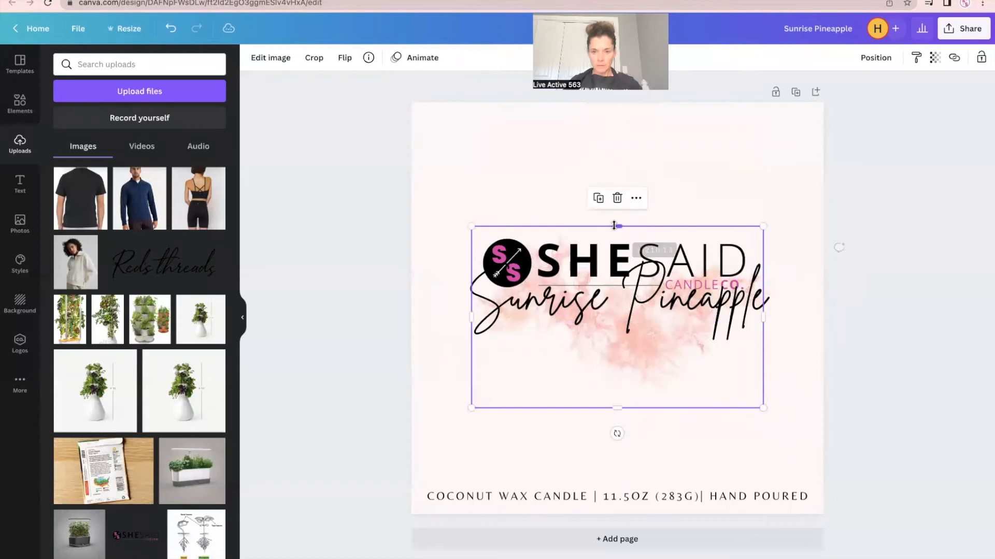
drag(616, 408, 616, 299)
drag(615, 264, 616, 146)
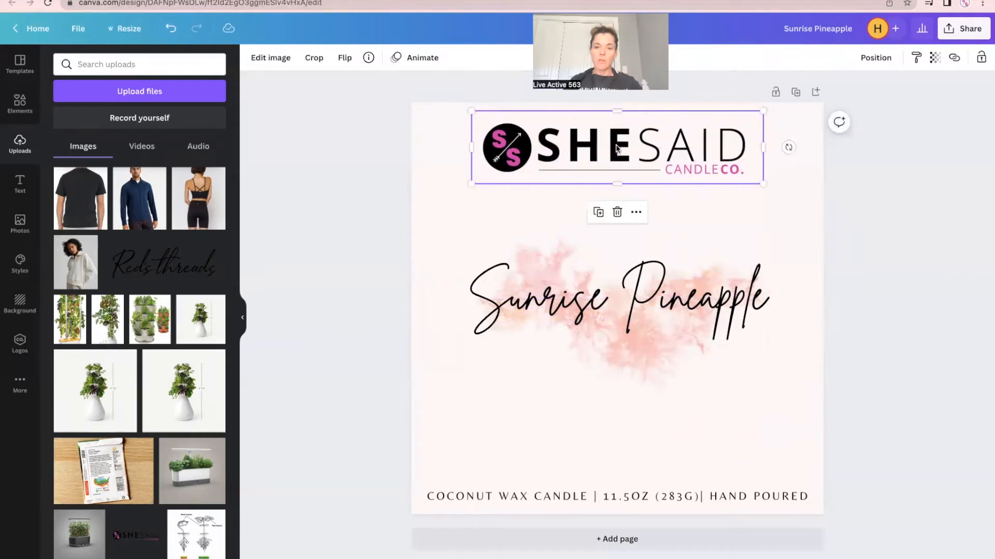
- Try a much smaller SheSaid Candle Co. logo, and delete it from the label
click(867, 220)
click(620, 147)
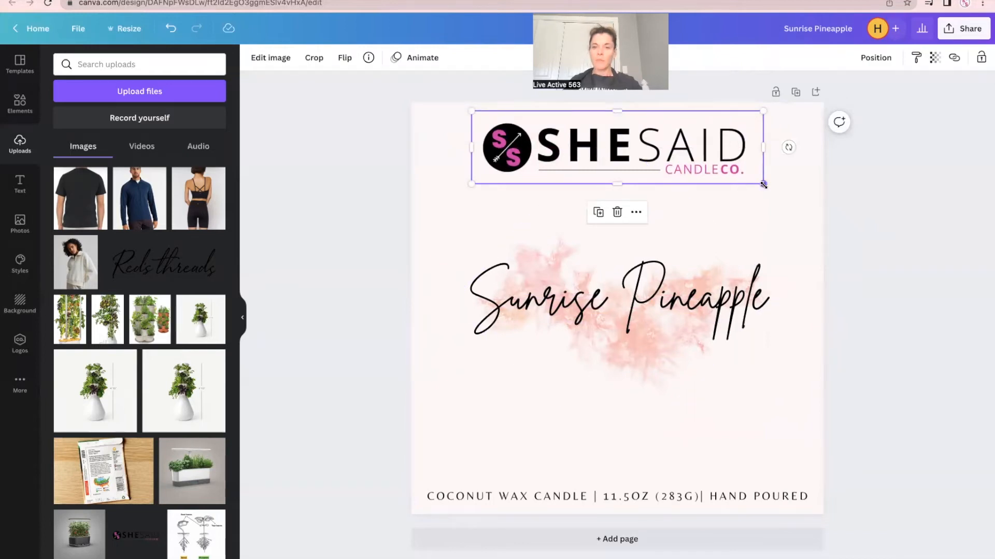
drag(763, 184, 489, 119)
key(Delete)
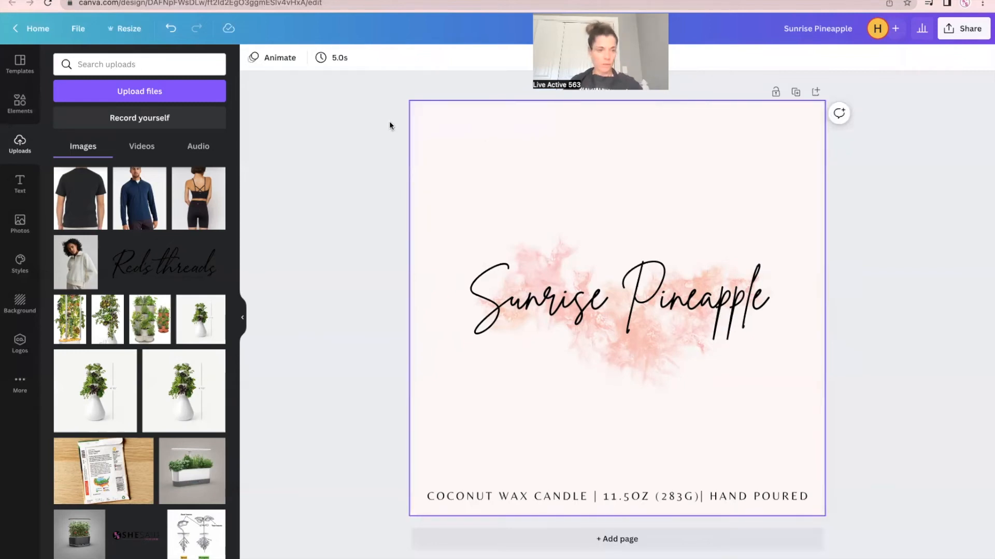
- Add a heading text box and move it above the Sunrise Pineapple name, near the label's upper edge
click(20, 383)
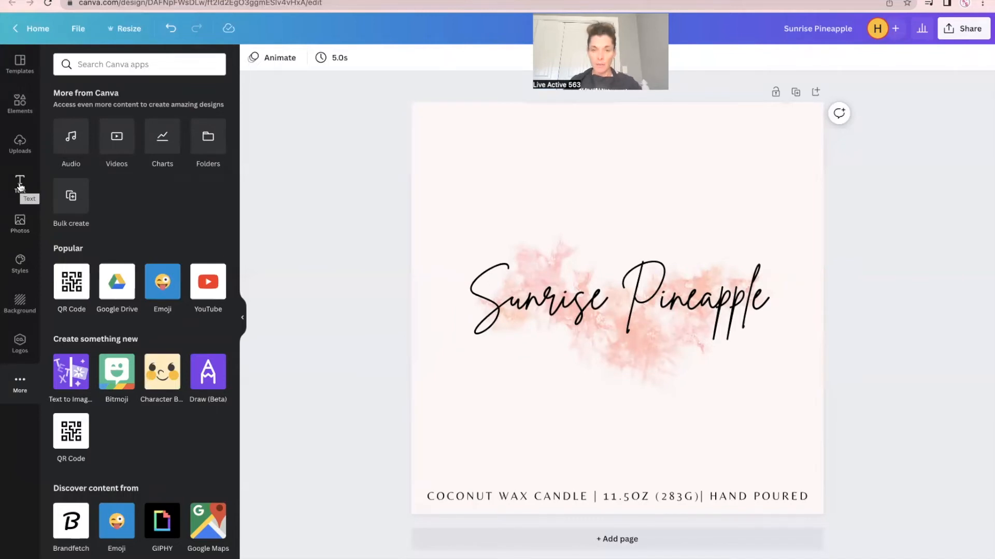
click(19, 184)
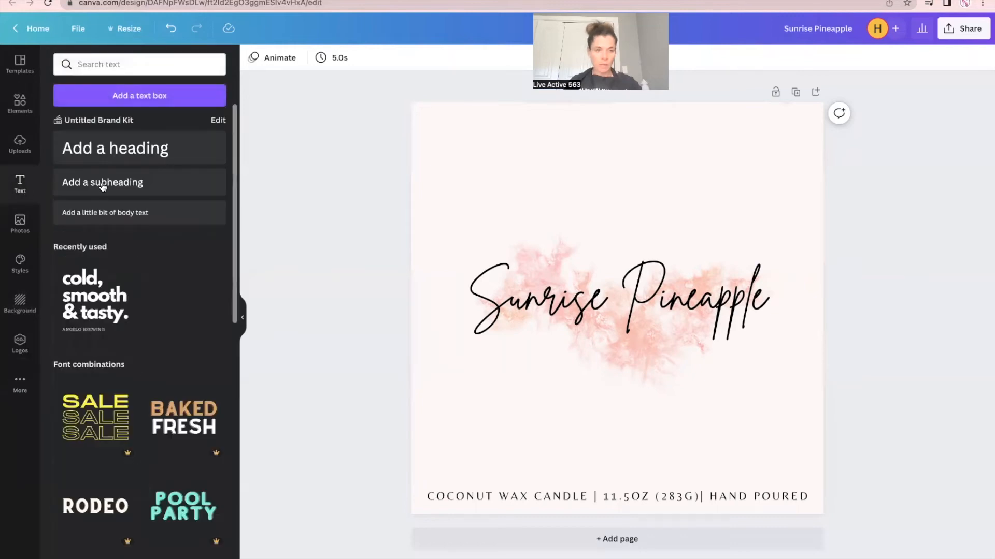
click(91, 157)
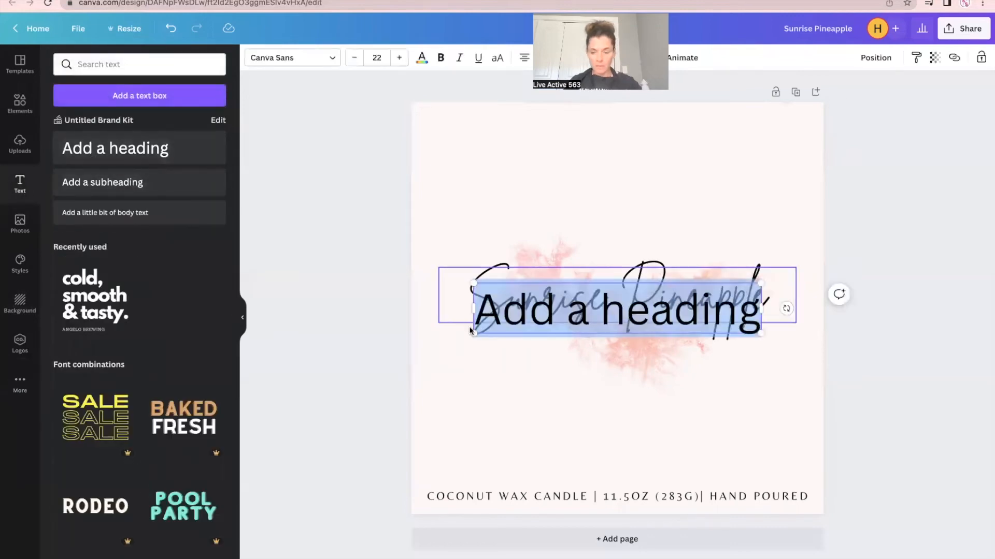
click(562, 346)
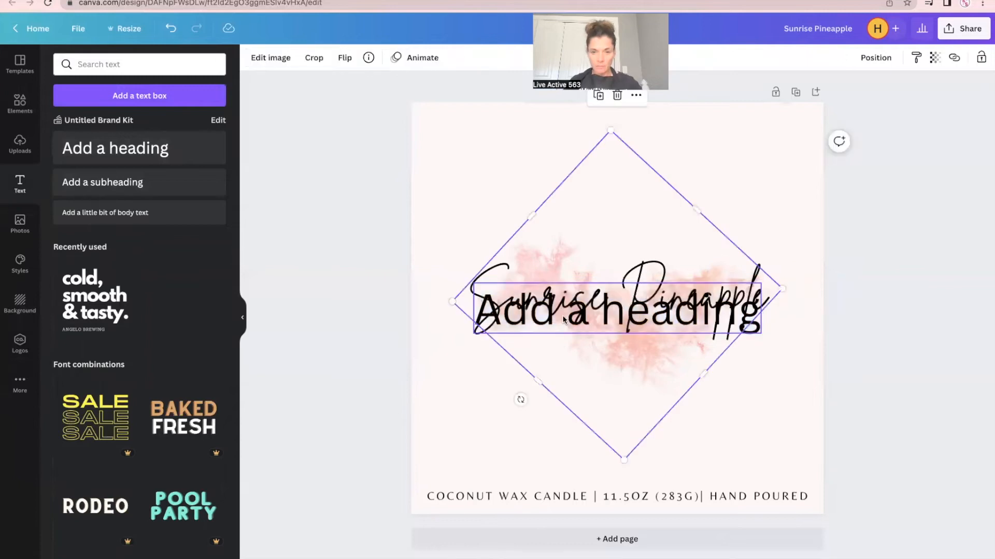
drag(561, 346, 568, 159)
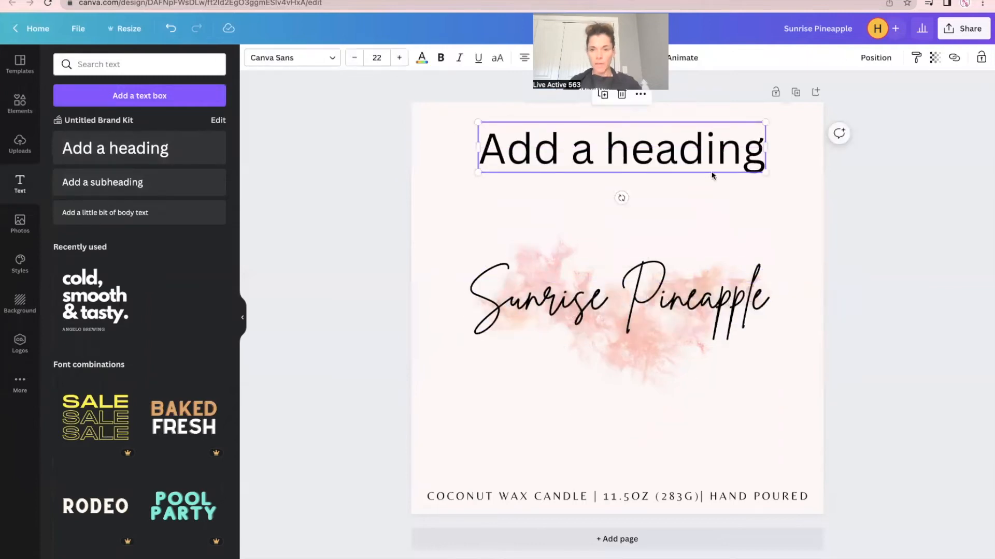
- Search the fonts for OPEN SANS and set the new heading to Open Sans
double_click(752, 159)
click(284, 66)
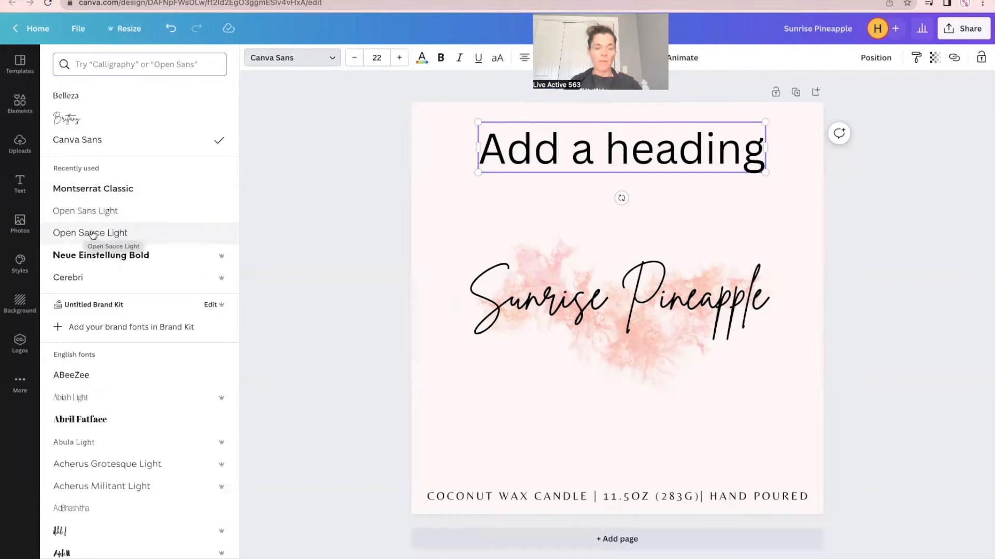
click(96, 65)
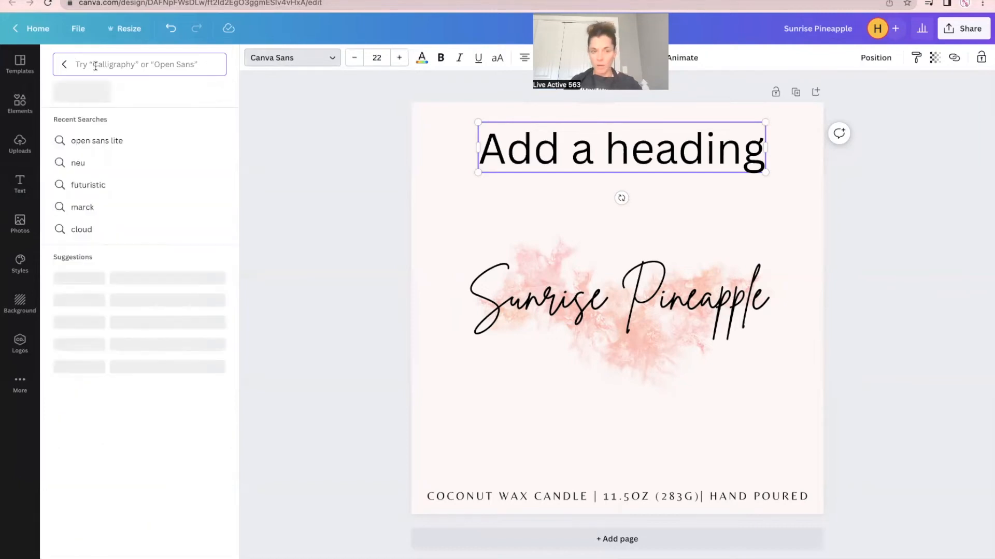
text(OPEN SANS)
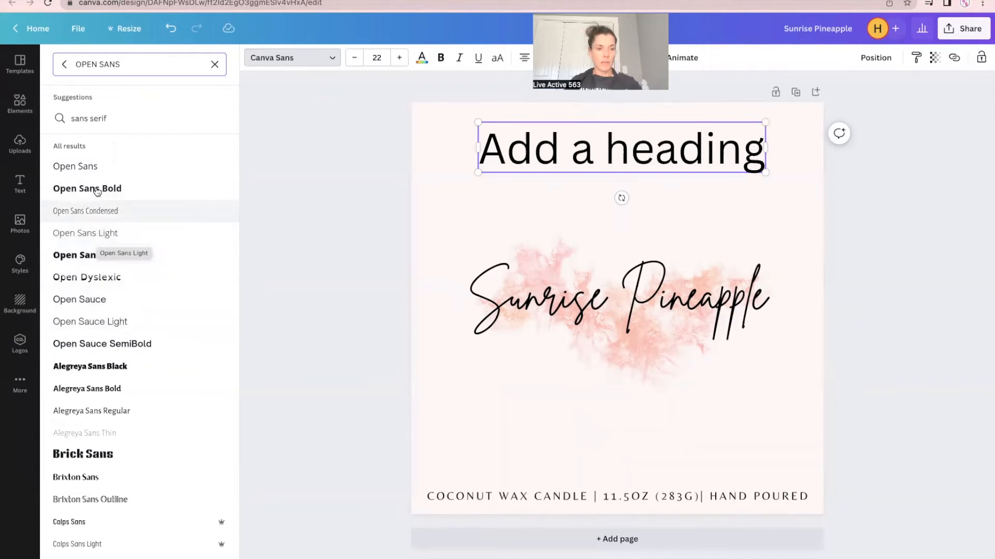
click(76, 169)
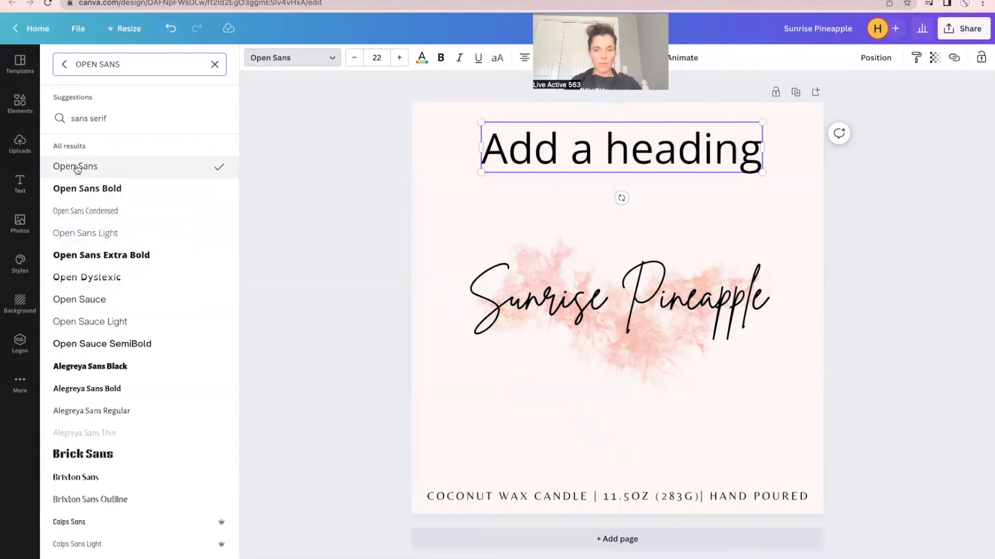
- Replace the heading's placeholder text with "She"
click(661, 144)
click(754, 151)
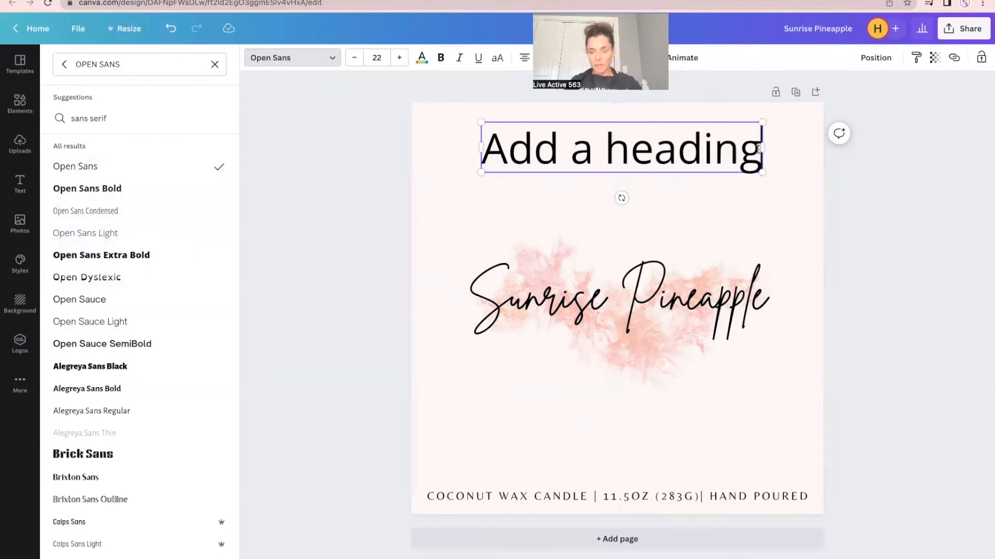
drag(753, 150, 486, 132)
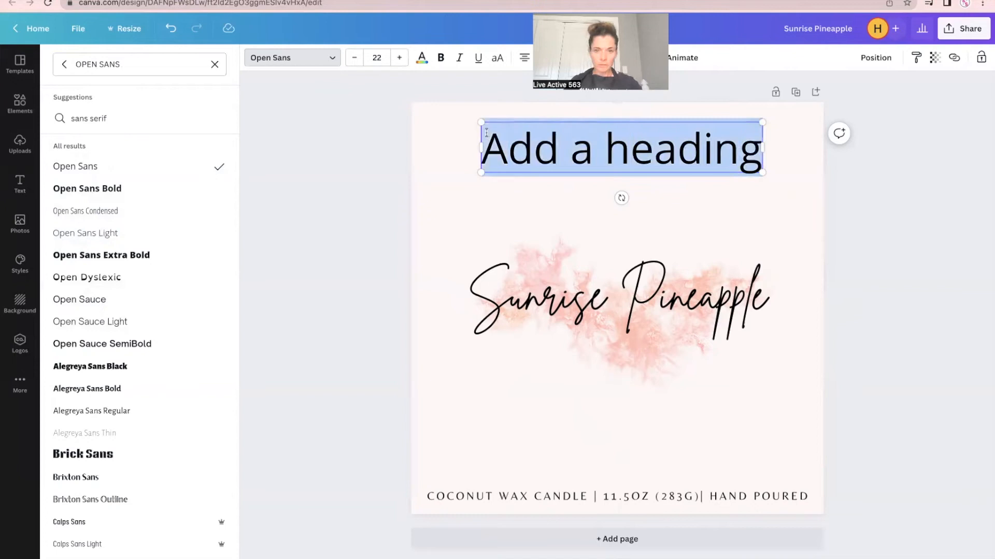
text(SHE)
key(BackSpace)
key(BackSpace)
text(he)
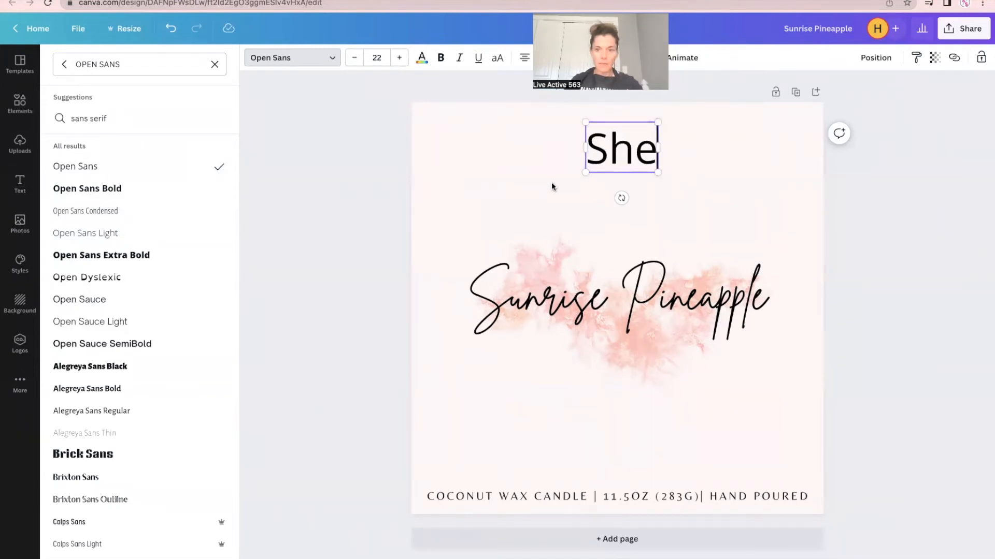
key(Escape)
- Add a second heading below the first, widen its box, and make it read SAID in Open Sans Light
click(134, 150)
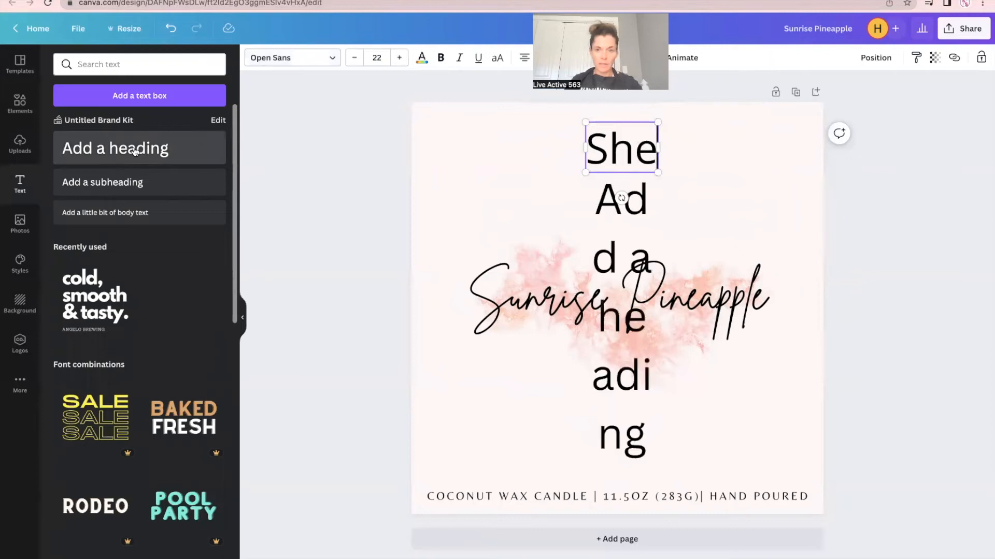
click(620, 347)
drag(658, 314, 843, 314)
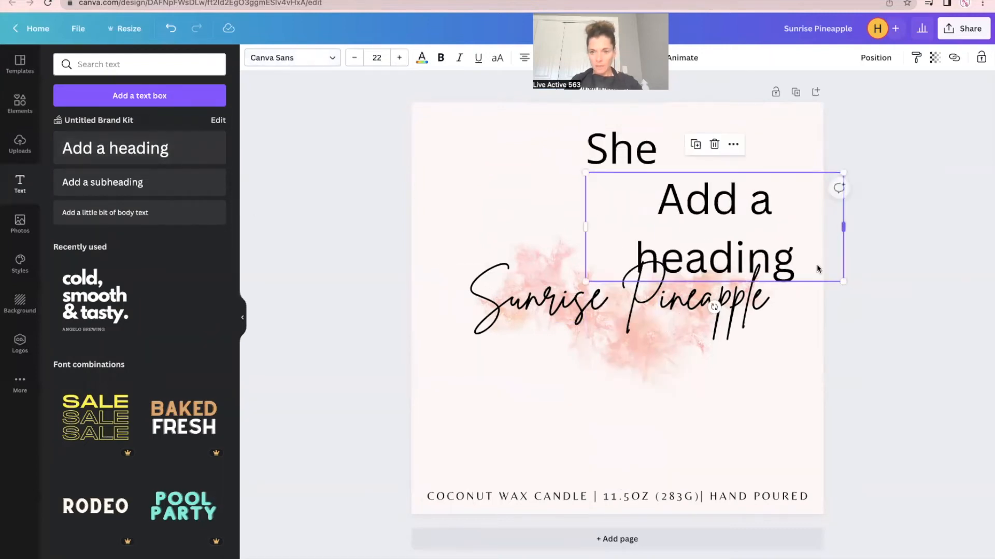
double_click(809, 261)
text(SAID)
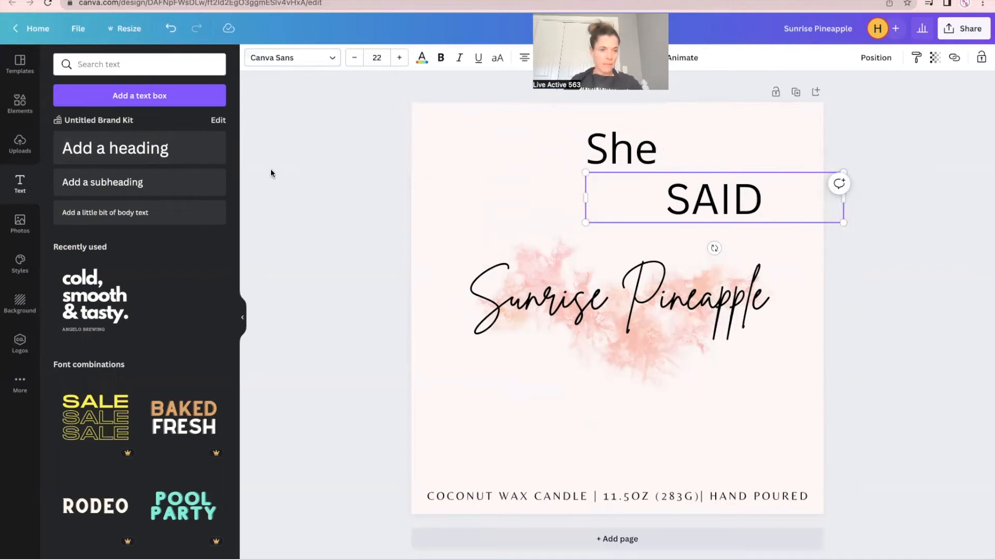
click(286, 58)
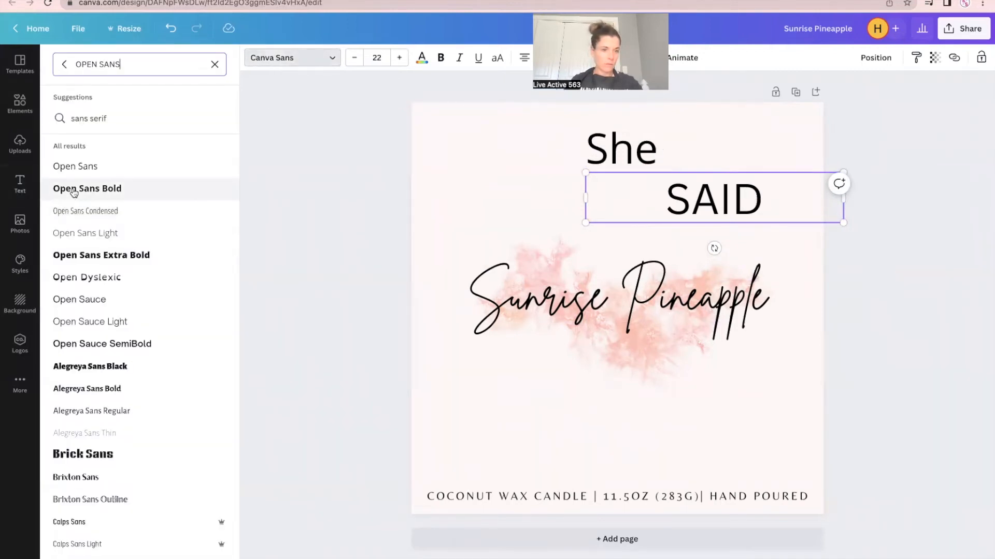
click(89, 237)
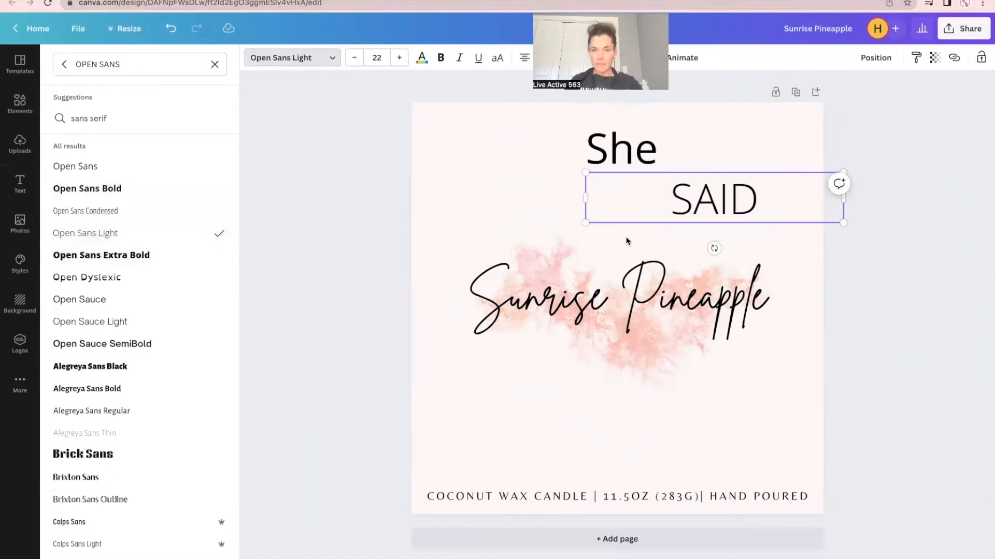
- Retype the first heading in all capitals as SHE
click(645, 155)
double_click(650, 151)
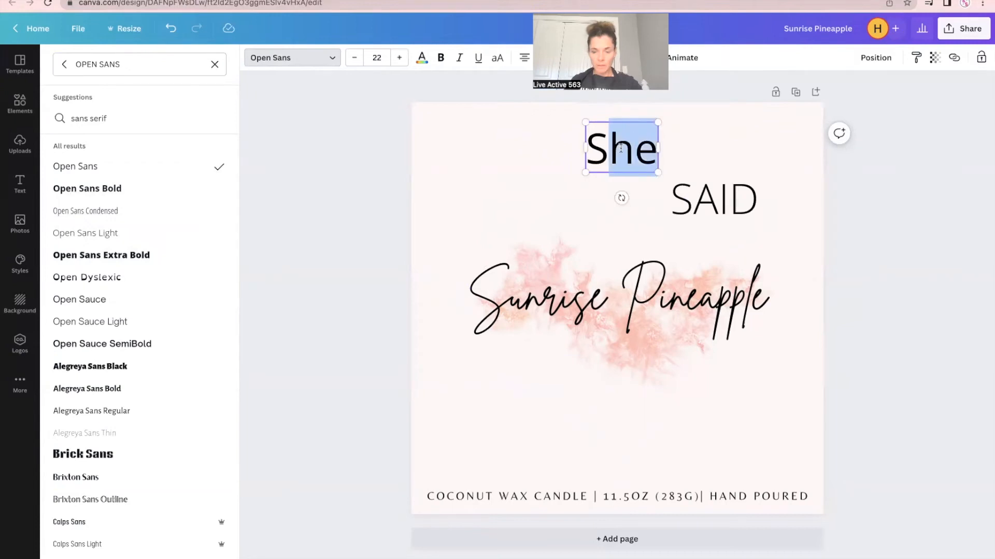
text(SHE)
- Try to fit the wide SAID text box directly beside SHE, and move it back below
click(714, 199)
drag(714, 199, 698, 135)
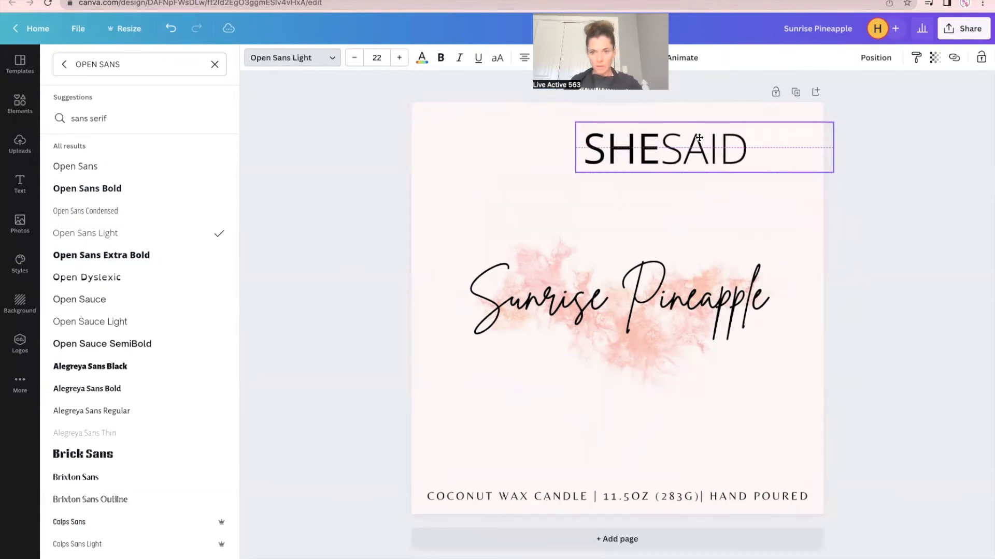
drag(698, 136, 698, 138)
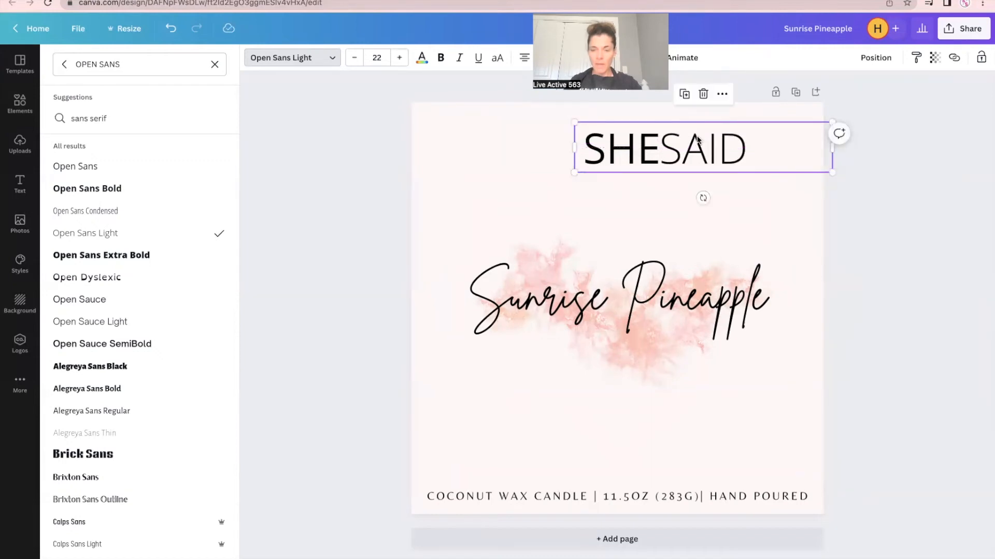
mouse_move(832, 147)
mouse_down()
mouse_move(766, 149)
mouse_move(826, 147)
mouse_up()
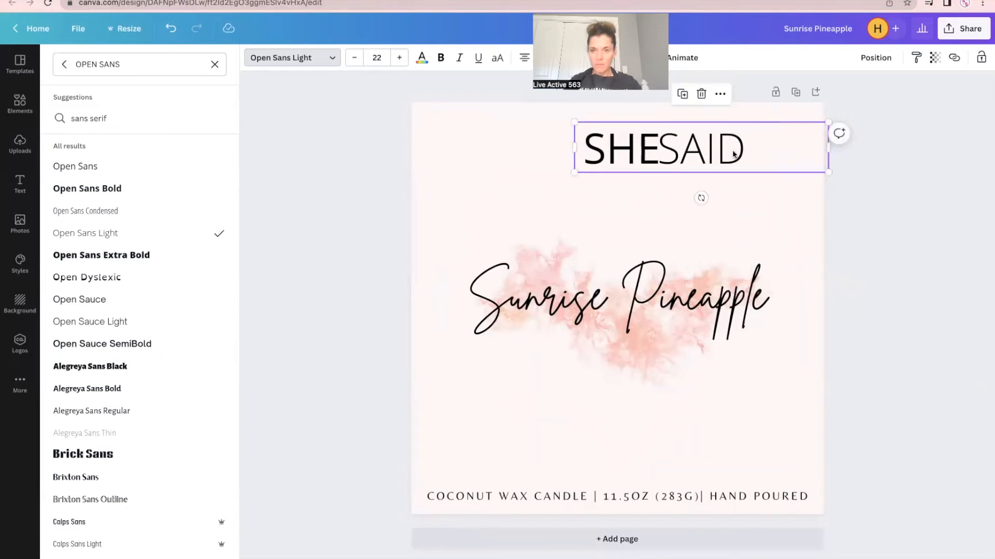
drag(735, 155, 733, 208)
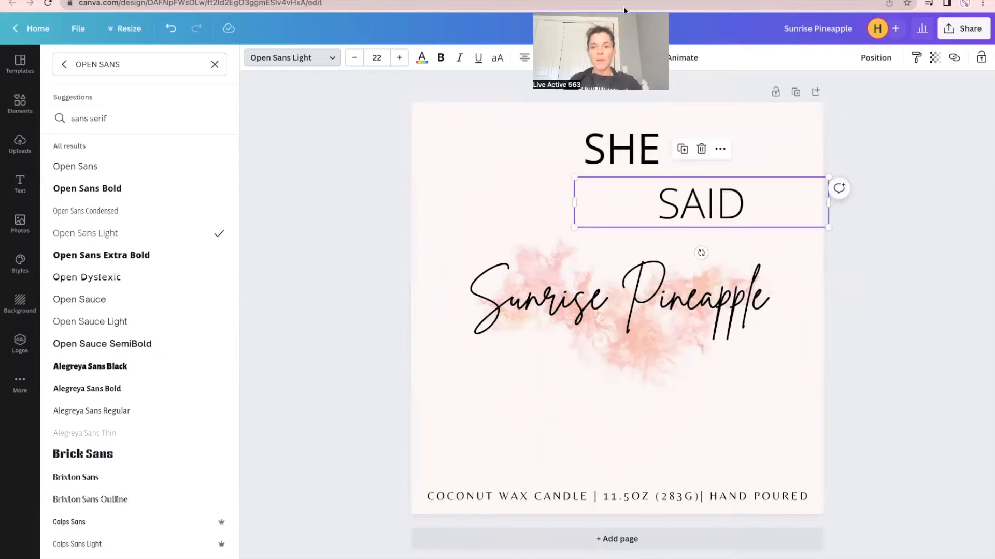
- Cycle through the alignments of the SAID text and leave it left-aligned in its box
click(622, 162)
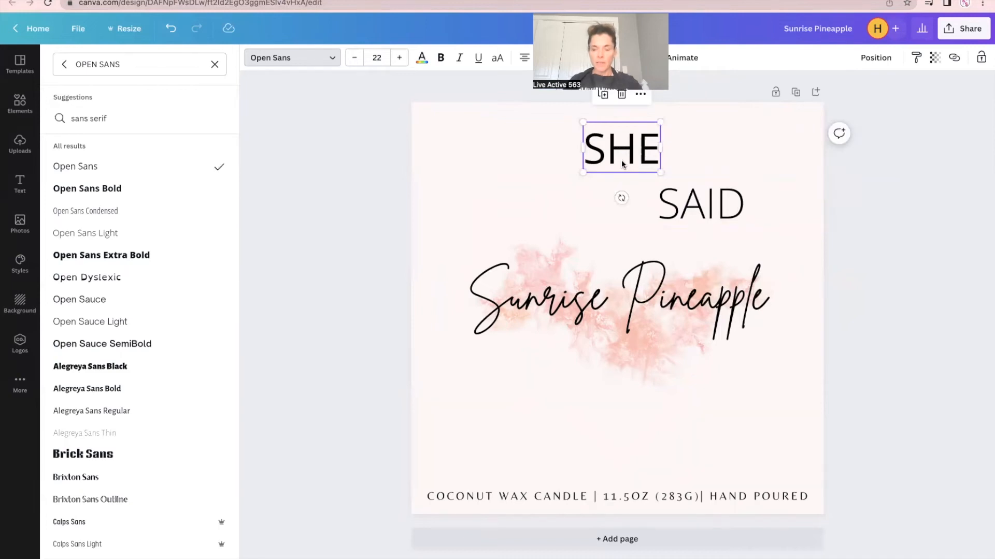
click(720, 209)
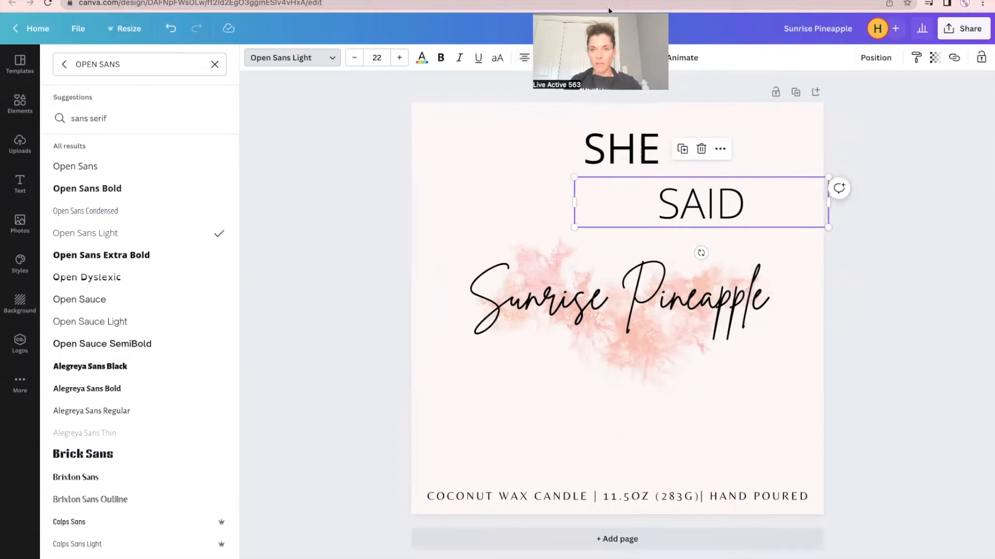
click(524, 60)
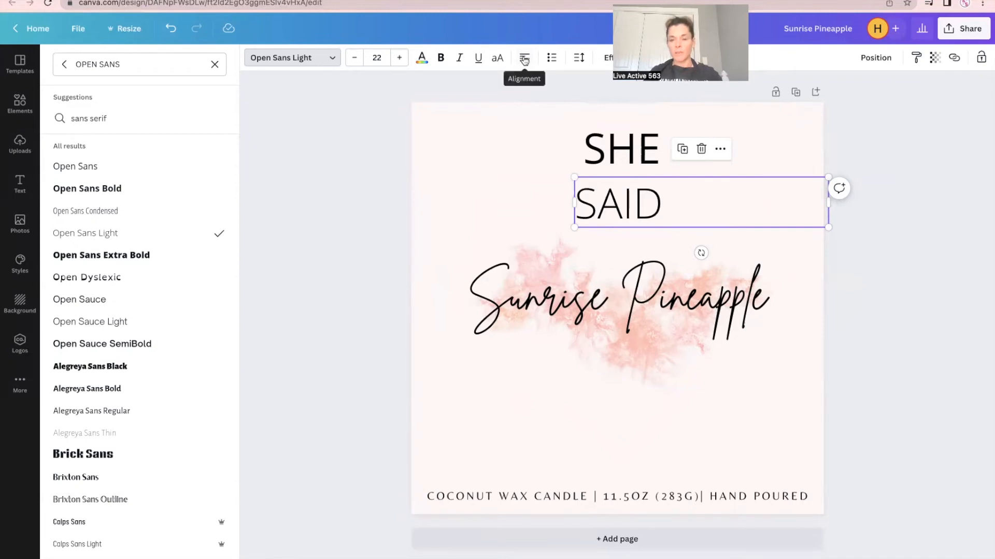
click(524, 61)
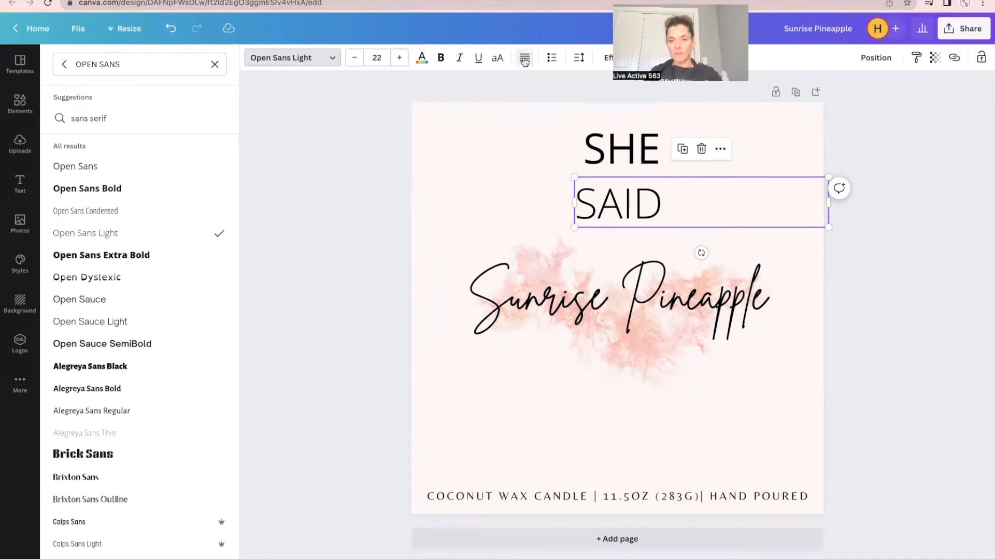
click(524, 62)
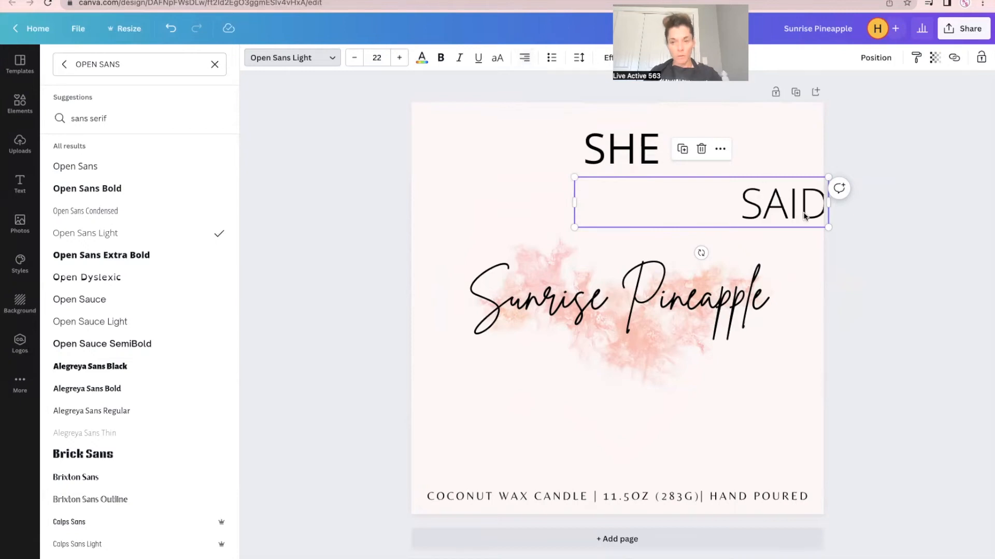
click(524, 58)
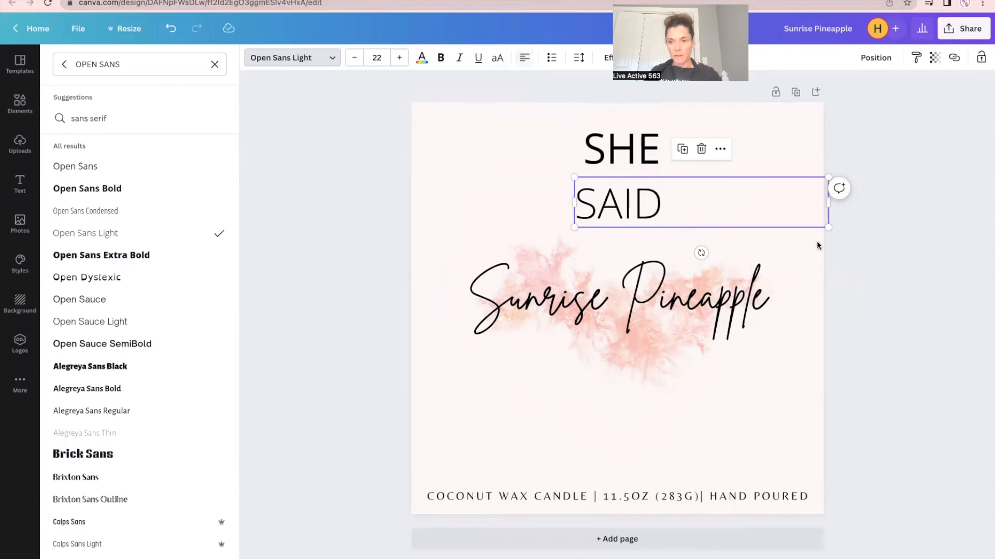
- Narrow the SAID box, place it directly after SHE, and move both words together to the label's upper-left corner
drag(828, 202, 722, 154)
shift+click(622, 148)
drag(621, 148, 467, 138)
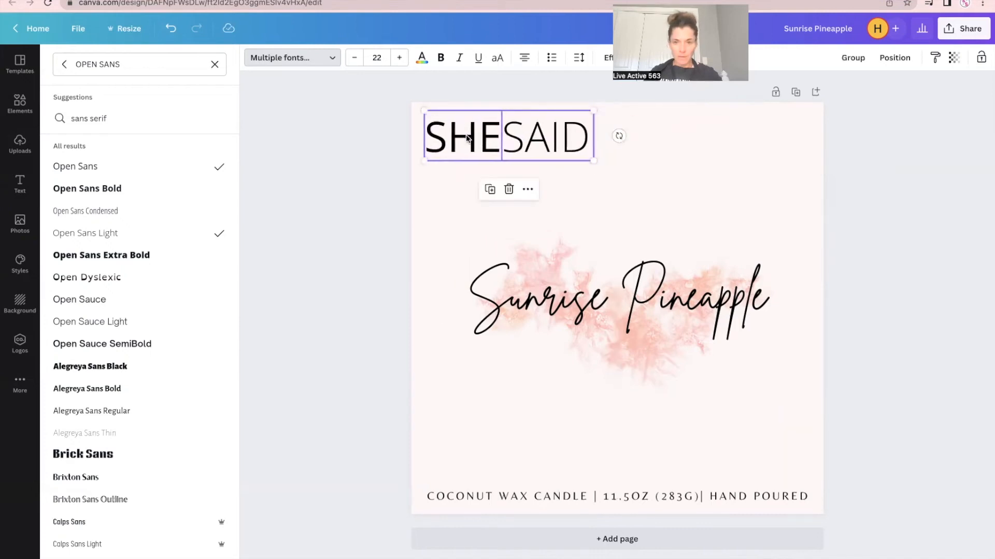
click(611, 145)
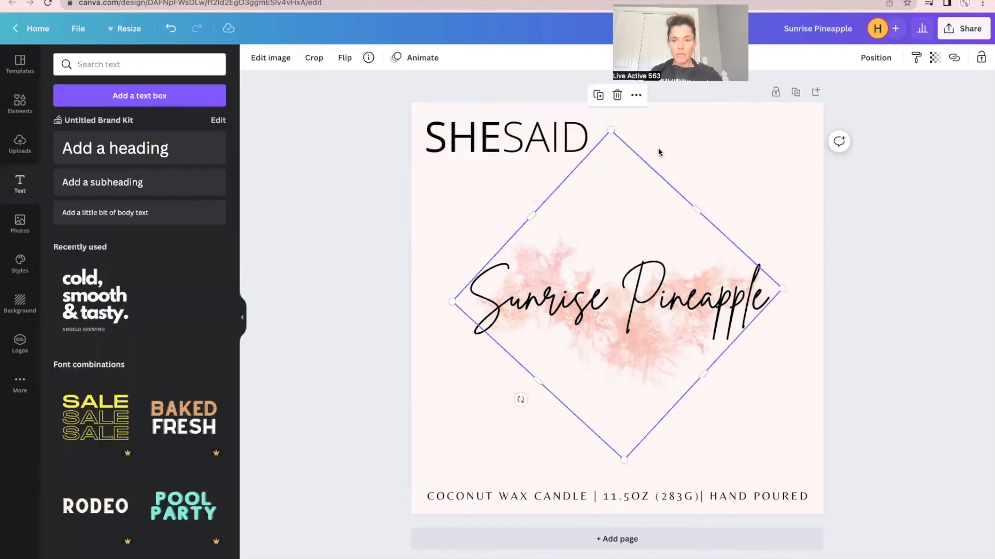
- Duplicate SAID, place the copy after SHESAID, change it to CANDLE, and widen its box to fit one line
click(540, 138)
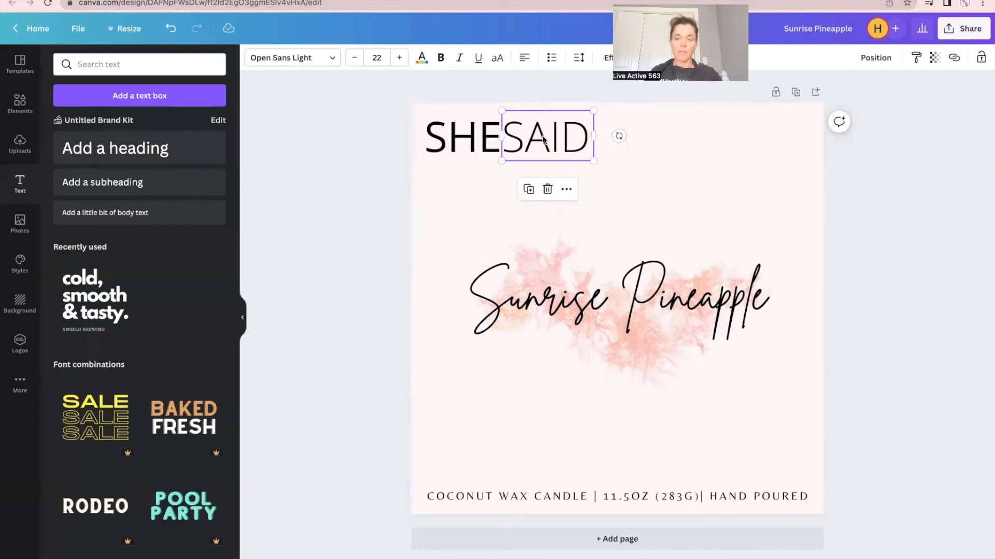
click(528, 190)
drag(552, 155, 635, 145)
double_click(635, 145)
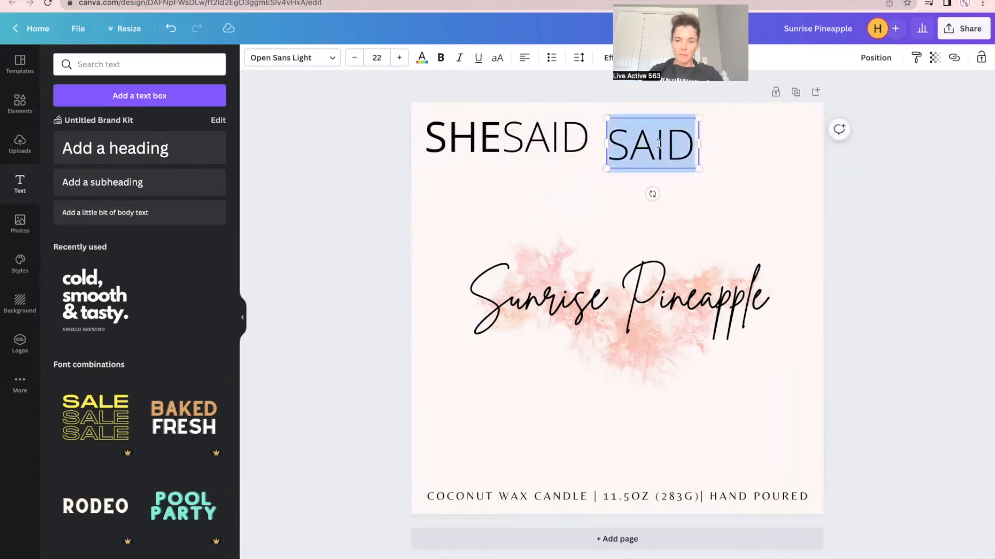
text(CANDLE)
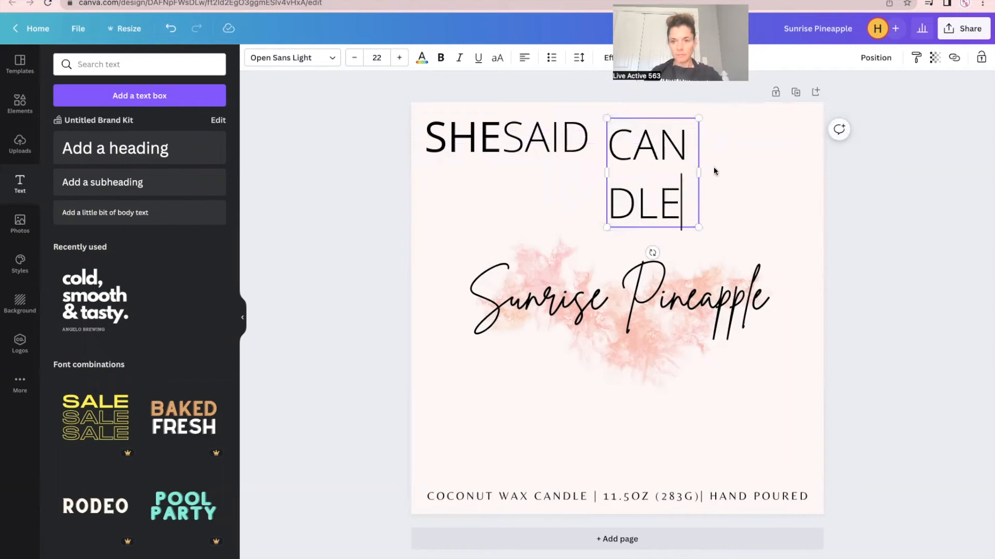
drag(698, 172, 782, 142)
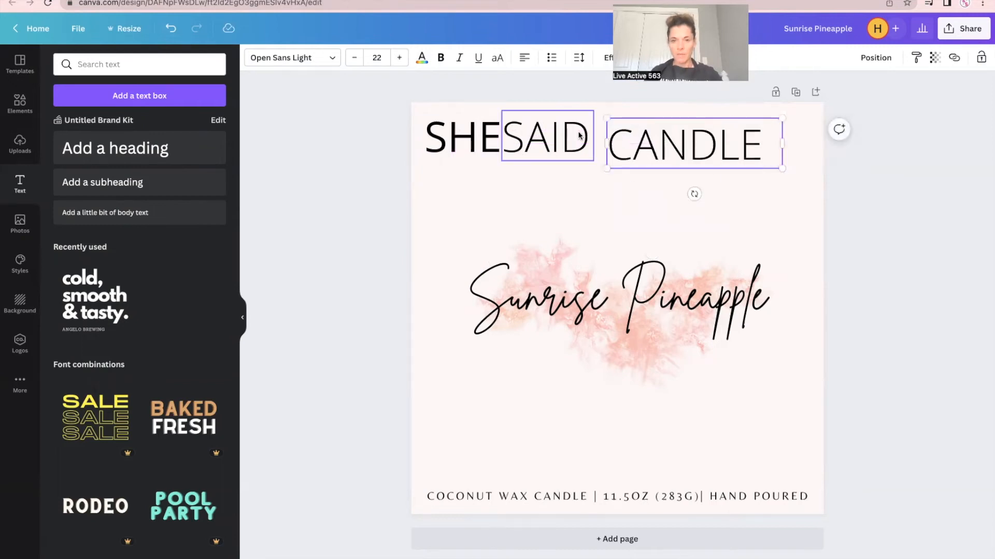
click(474, 139)
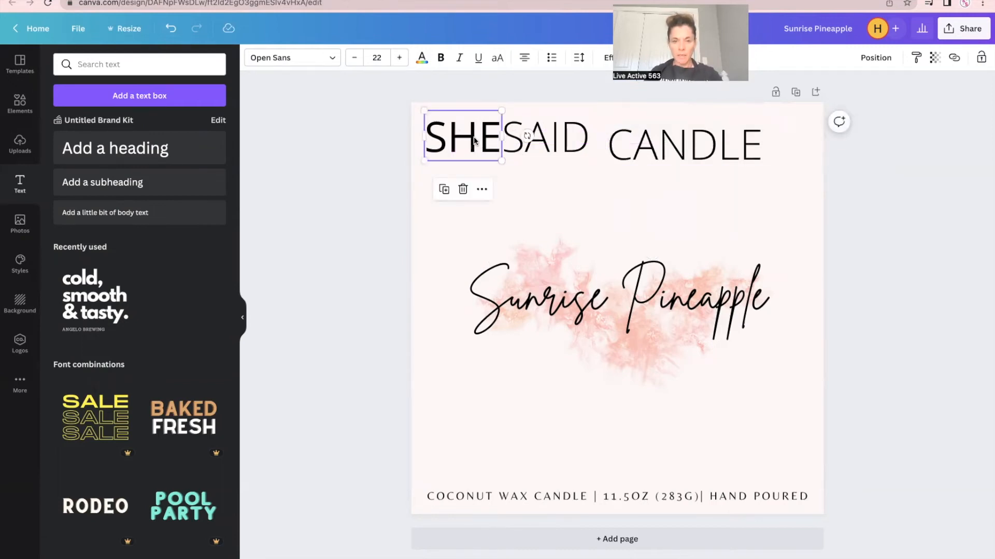
- Duplicate SHE, change the copy to CO., align CANDLE directly after SHESAID, and place CO. at the end of the line
click(444, 191)
drag(493, 165, 564, 204)
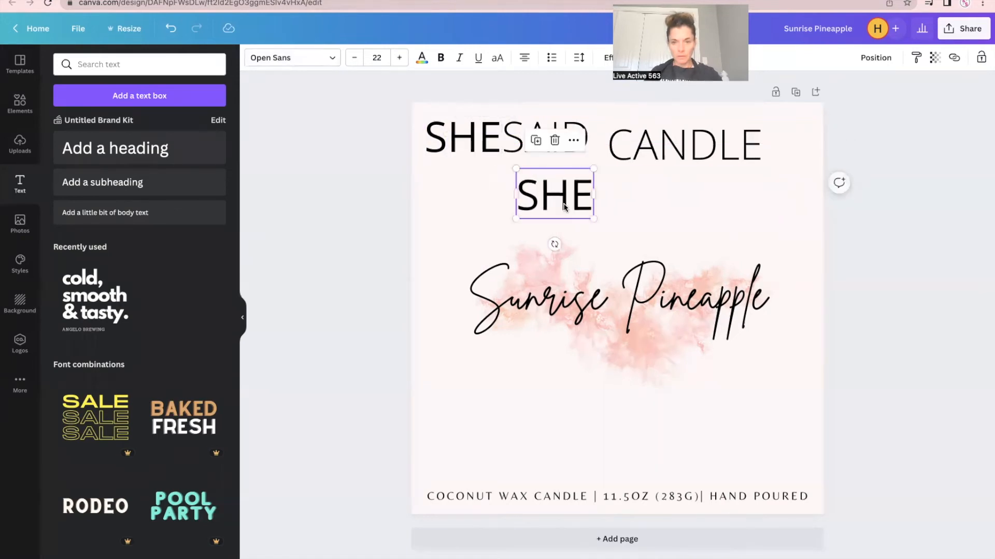
double_click(564, 204)
text(CO.)
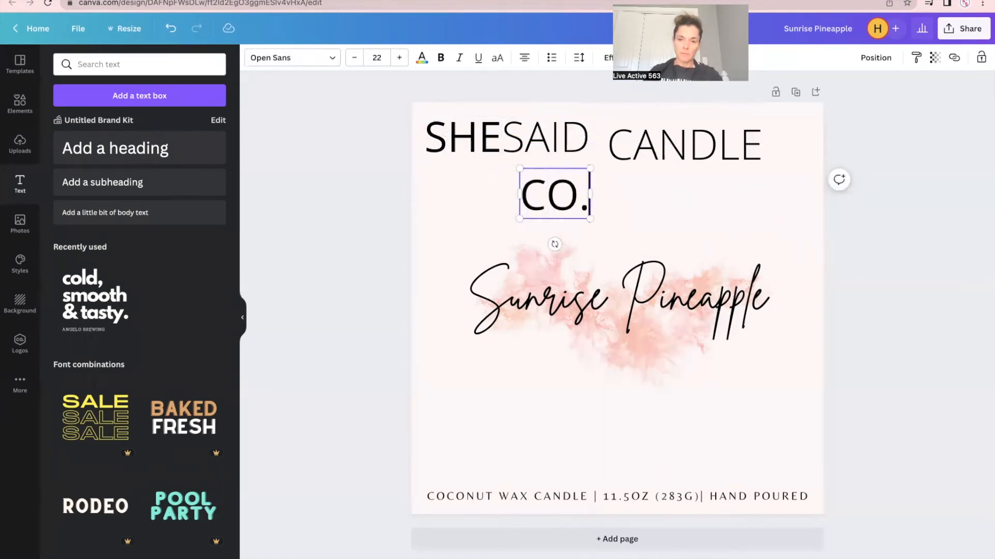
drag(668, 145, 659, 139)
drag(544, 199, 780, 138)
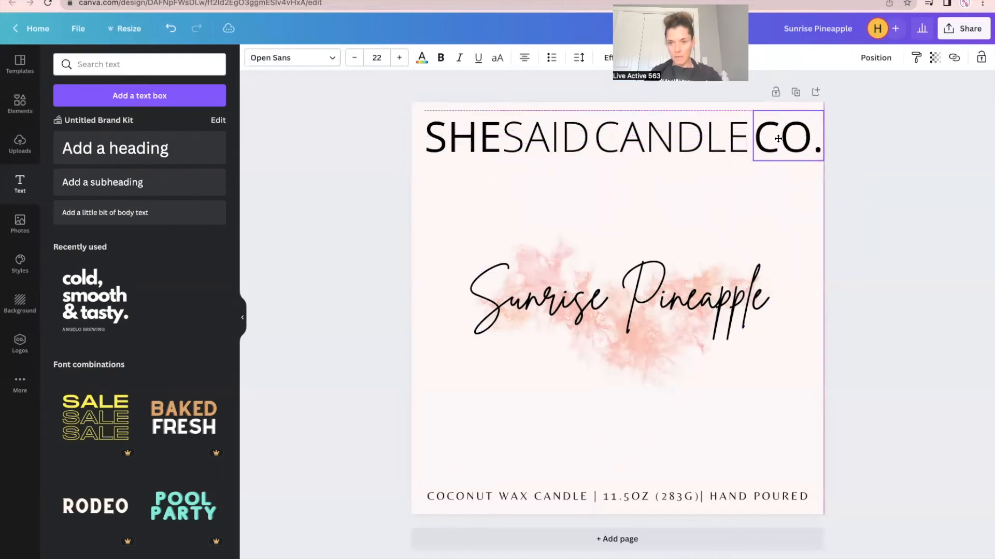
drag(777, 141, 777, 141)
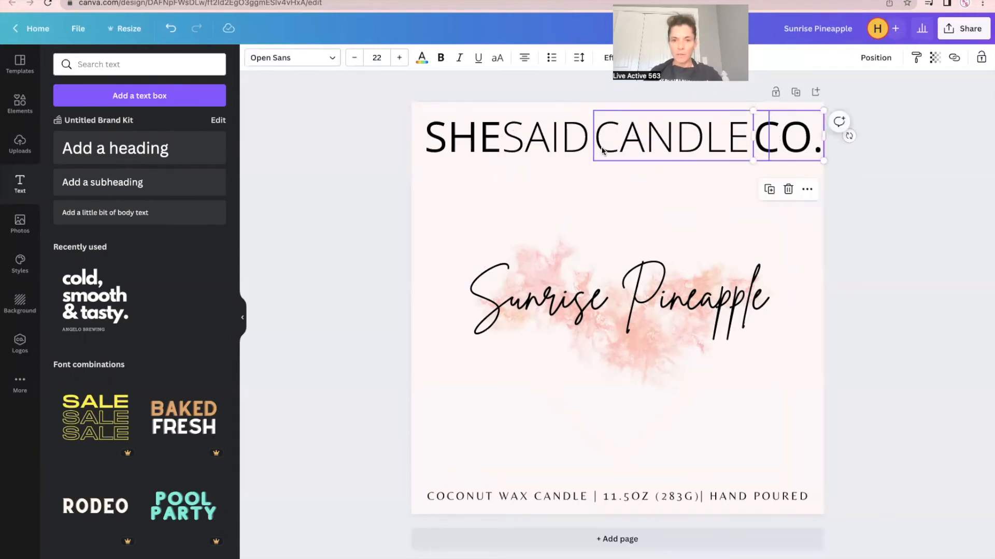
- Scale the four brand-name words down together to font size 15.1 and move them to the upper middle of the label
shift+click(676, 140)
shift+click(576, 141)
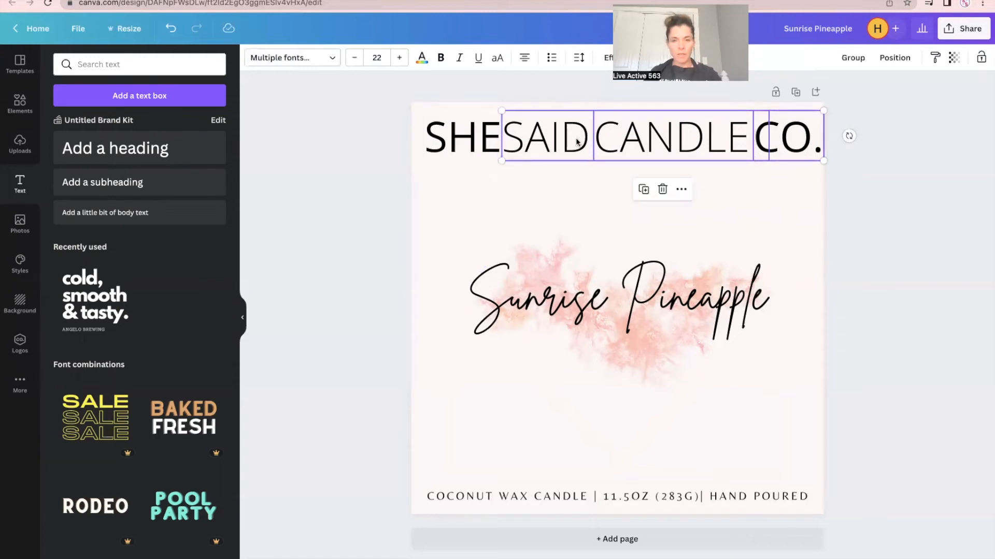
shift+click(466, 140)
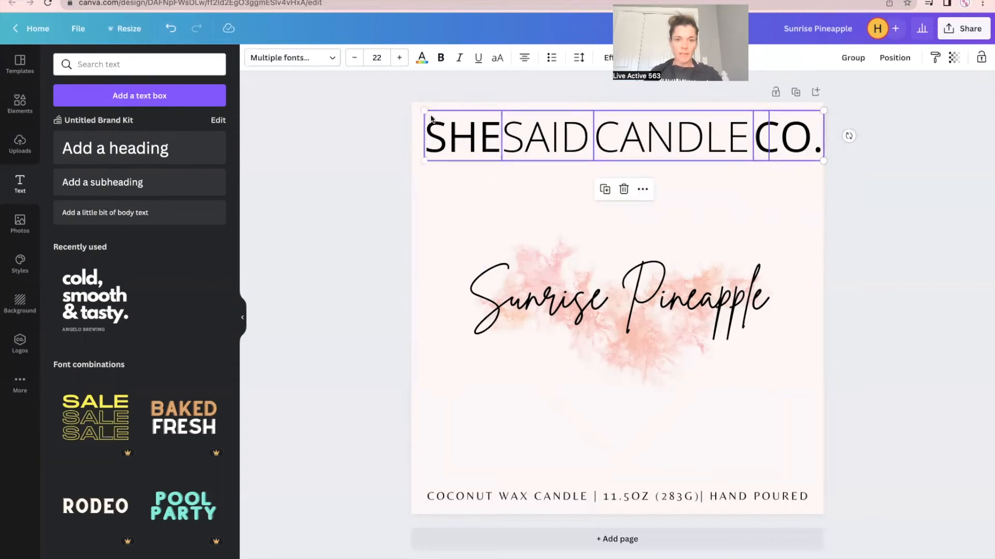
drag(425, 112, 546, 151)
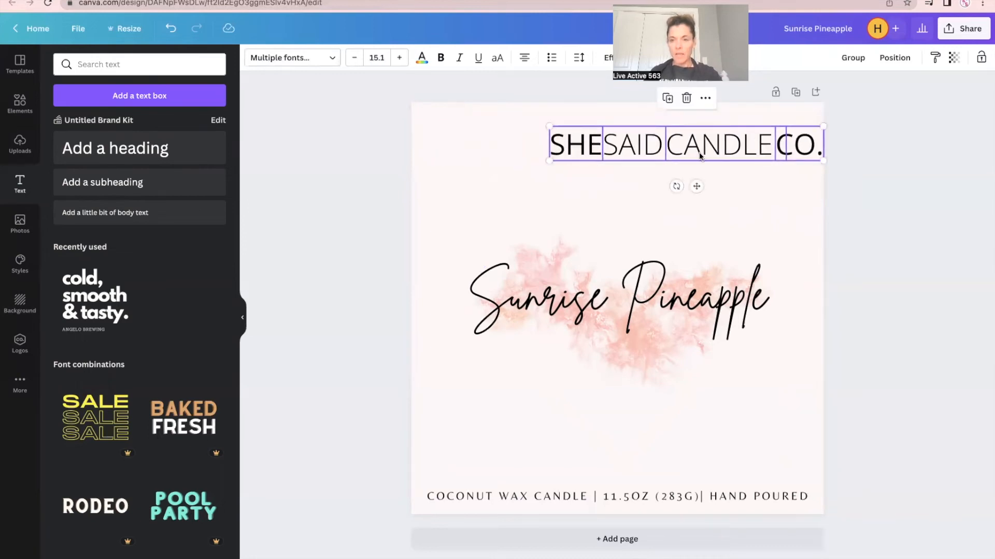
drag(699, 155, 635, 146)
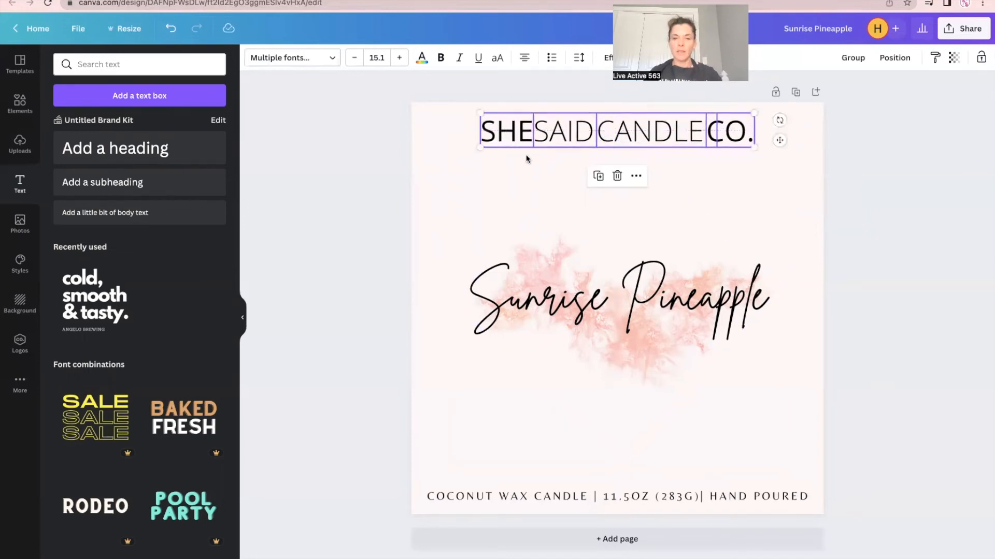
click(470, 155)
- Move CANDLE and CO. together slightly to the right, leaving a word space after SHESAID
click(603, 138)
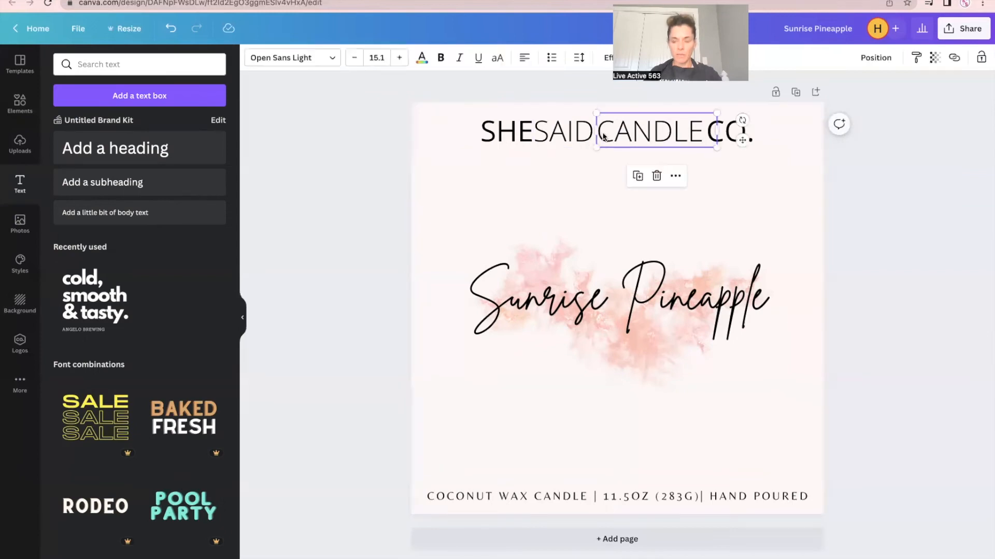
shift+click(716, 135)
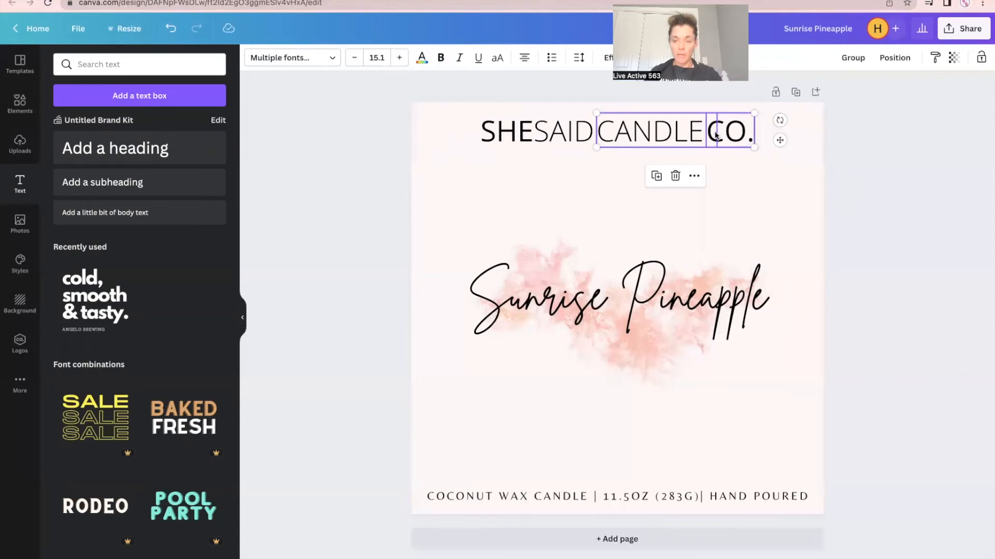
drag(715, 135, 723, 135)
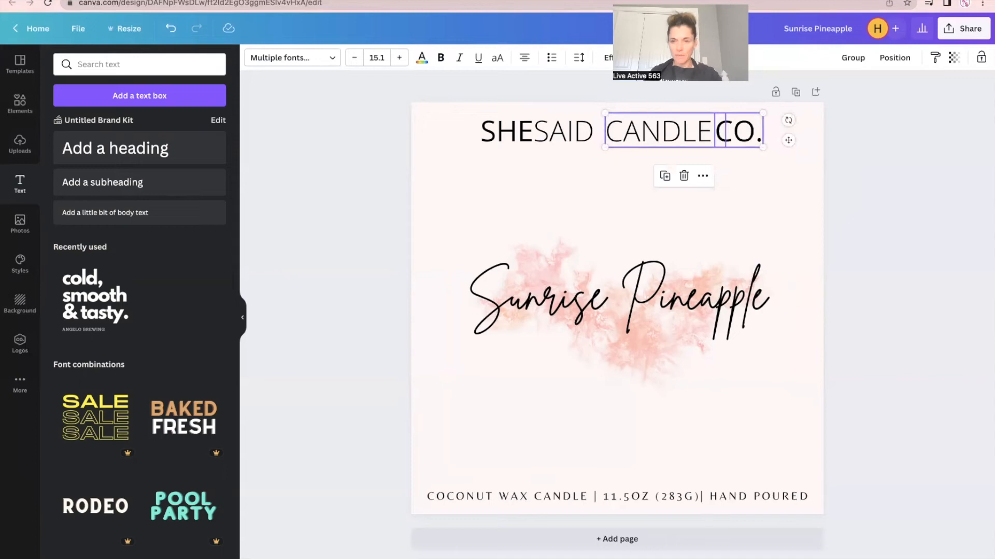
click(456, 136)
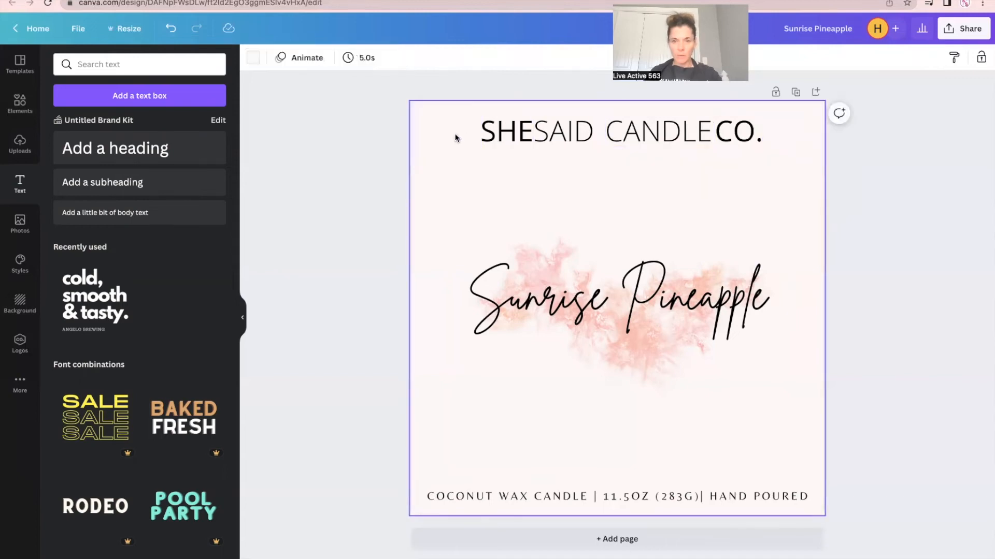
- Group the SHE, SAID, CANDLE and CO. text boxes and centre the group horizontally near the label's upper edge
click(500, 137)
shift+click(572, 137)
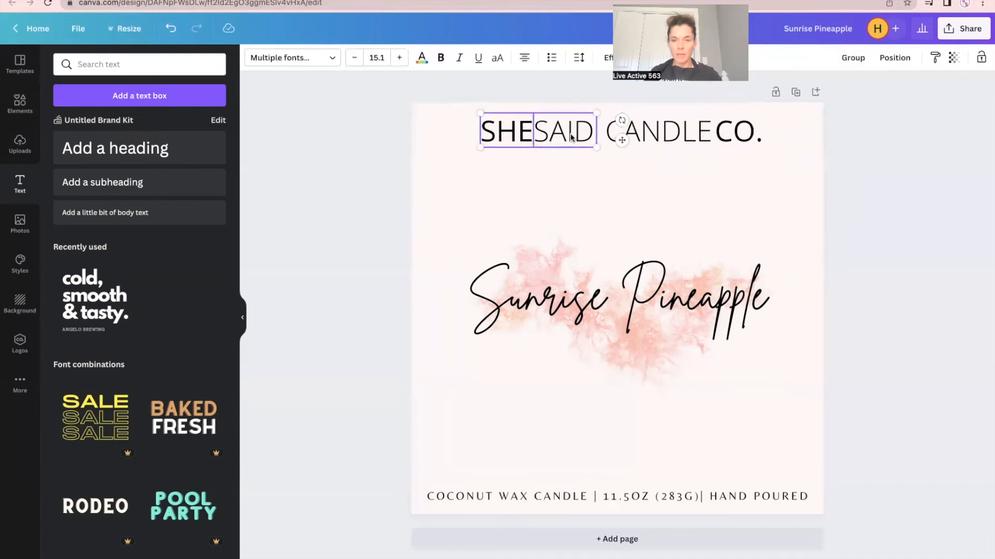
shift+click(694, 138)
shift+click(729, 139)
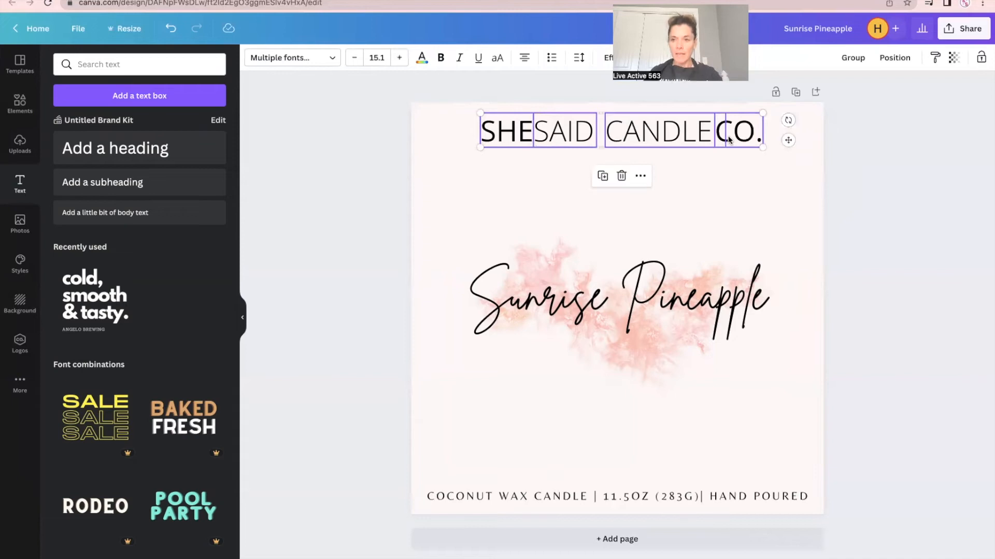
click(848, 58)
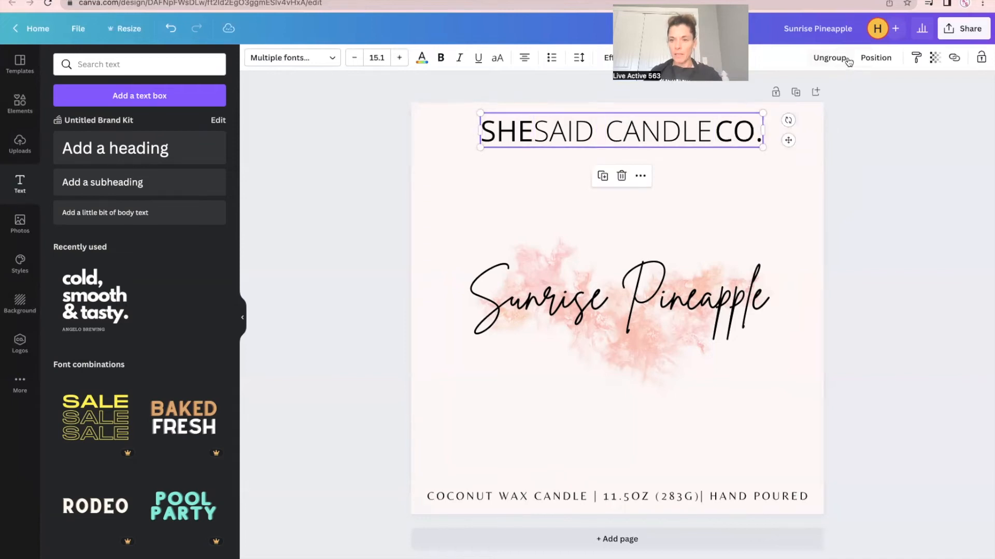
click(699, 131)
mouse_move(699, 131)
mouse_down()
mouse_move(696, 151)
mouse_move(697, 132)
mouse_up()
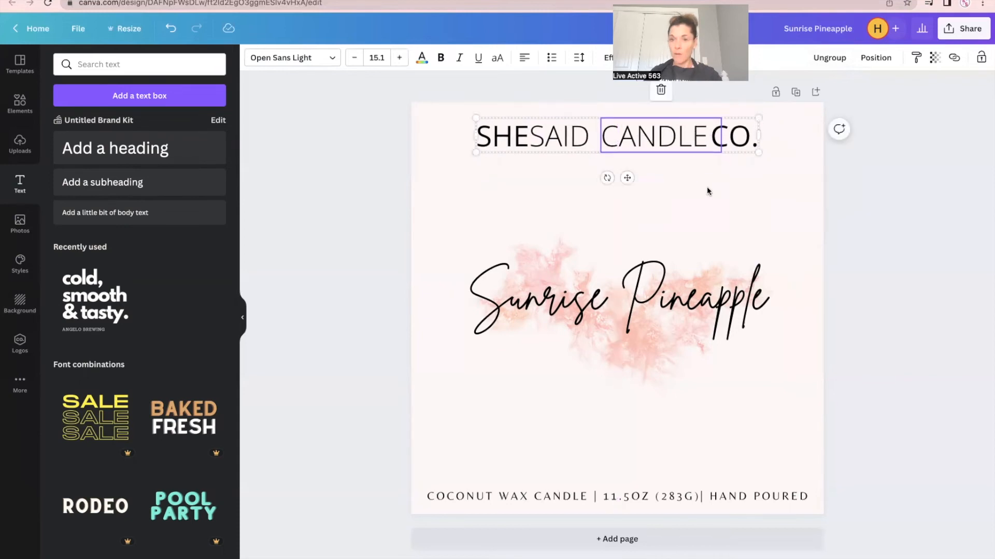
click(708, 189)
click(677, 143)
click(794, 180)
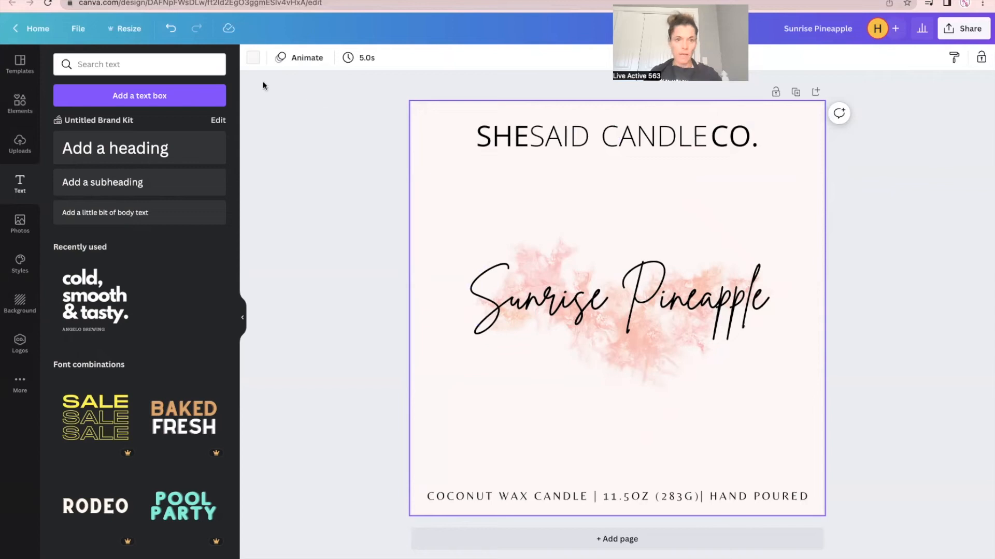
- Try white, gray, pink, red and orange backgrounds on the label, and return to the original pale pink
click(254, 59)
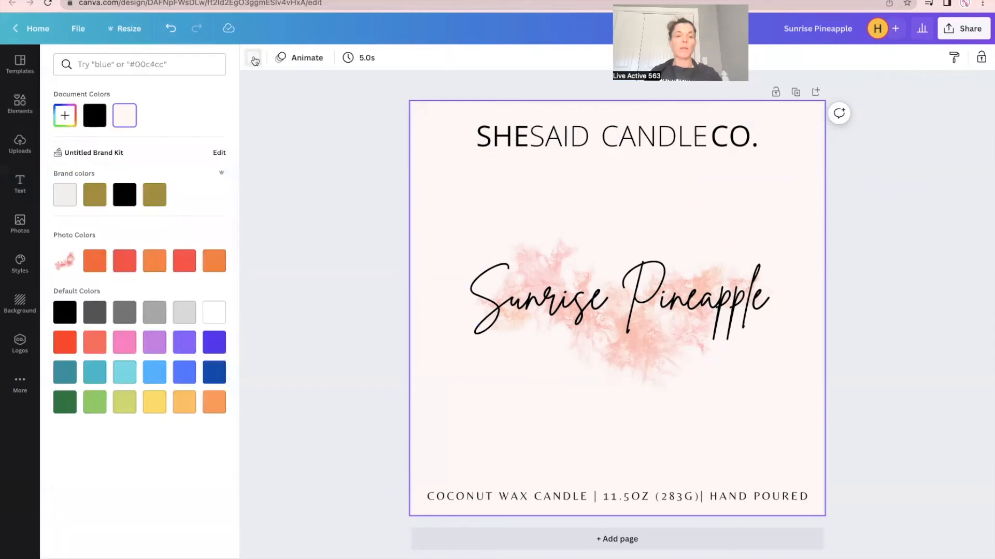
click(213, 314)
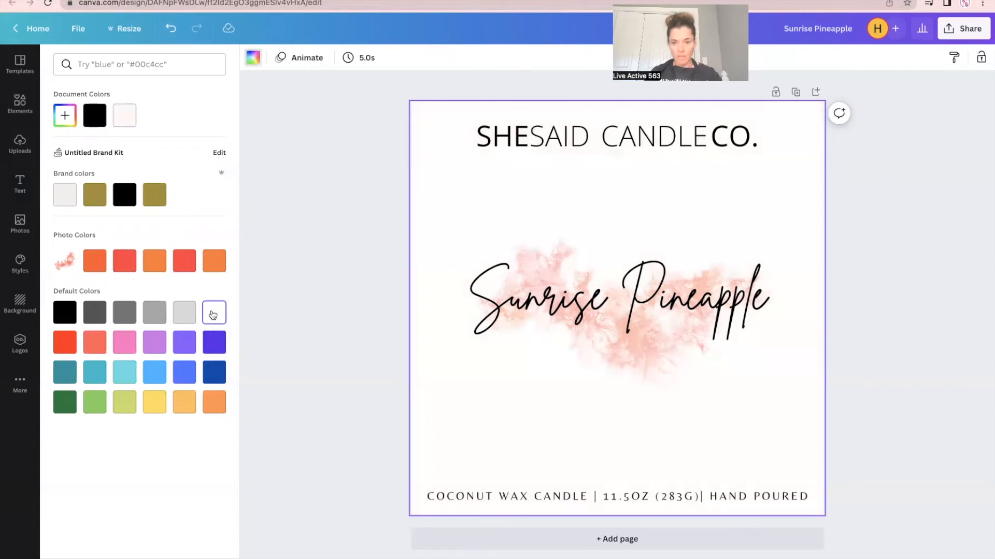
click(129, 317)
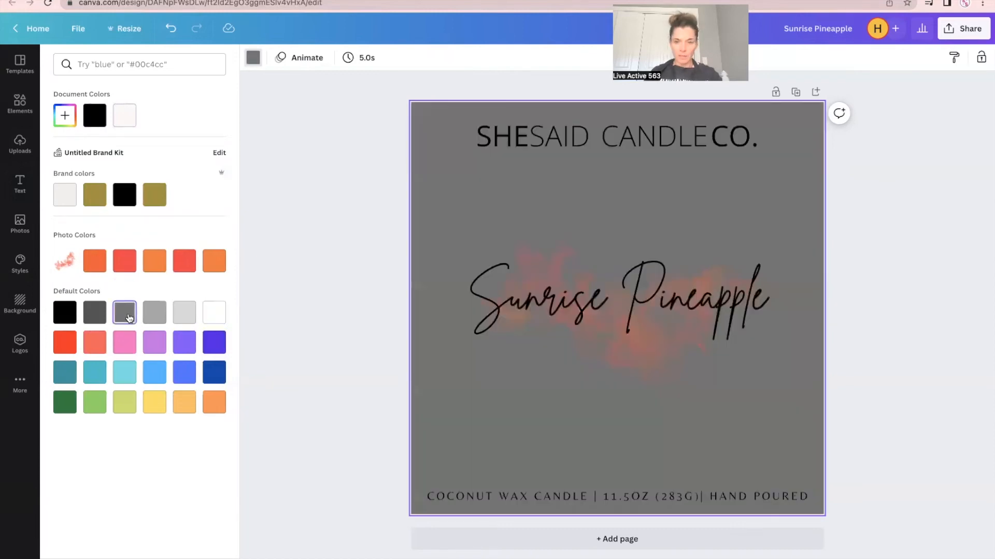
click(129, 346)
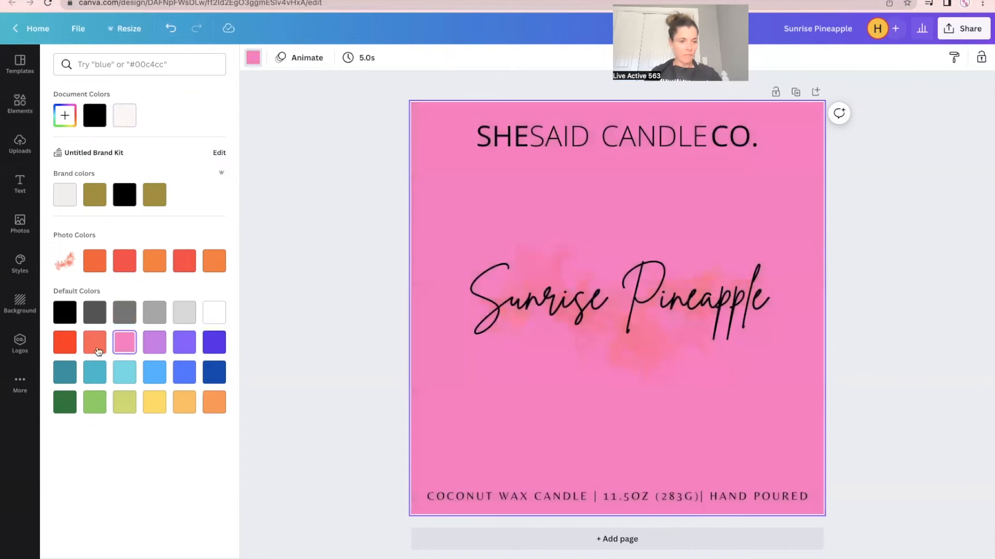
click(68, 352)
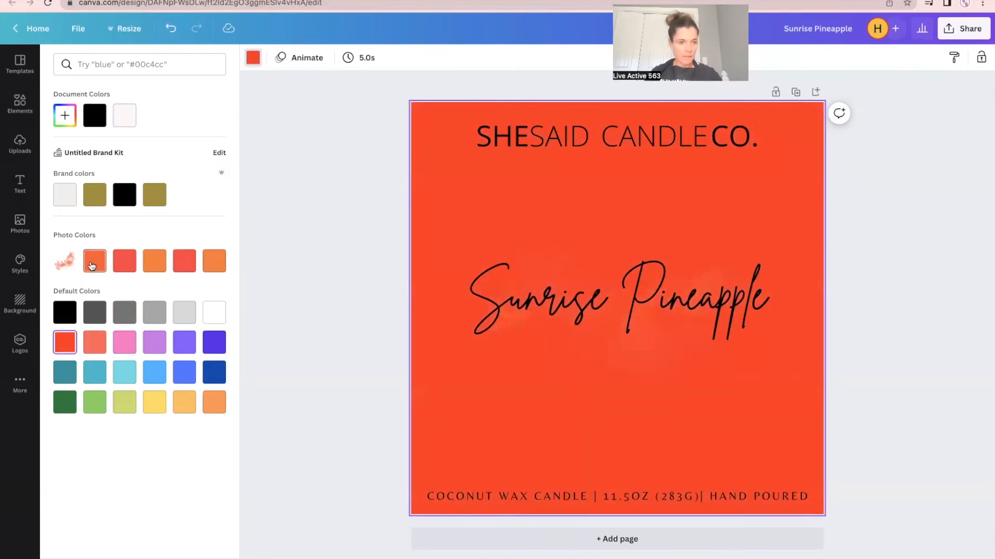
click(95, 261)
click(157, 266)
click(186, 264)
click(212, 264)
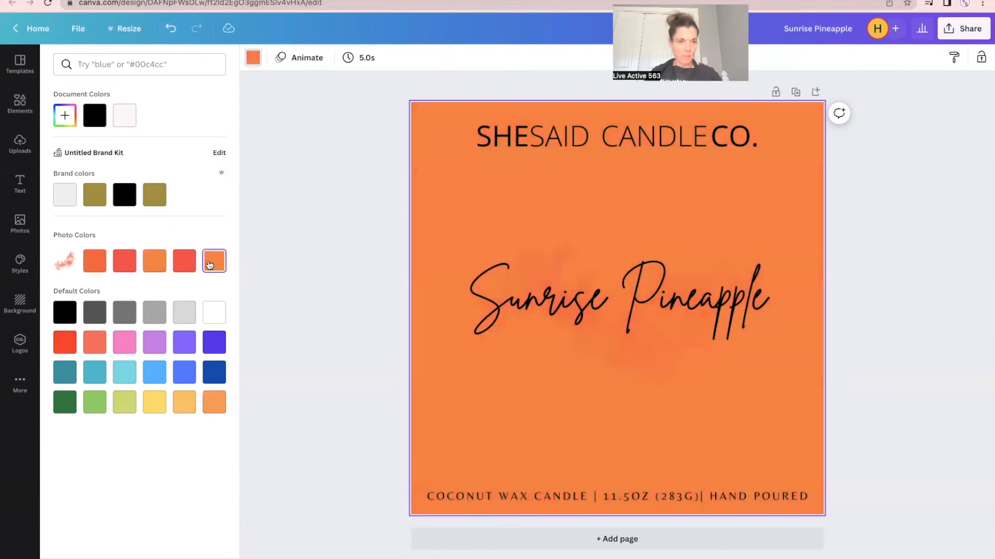
click(127, 122)
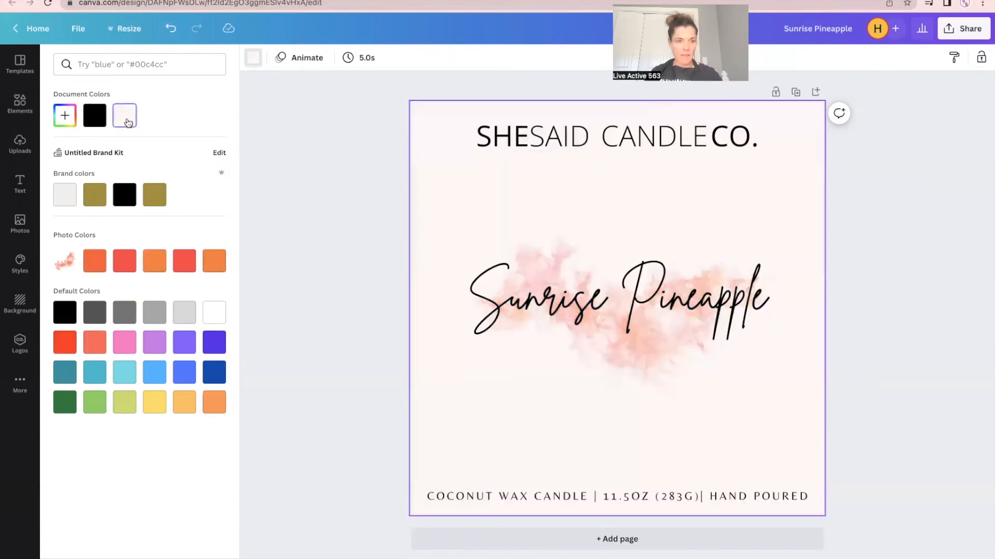
click(309, 170)
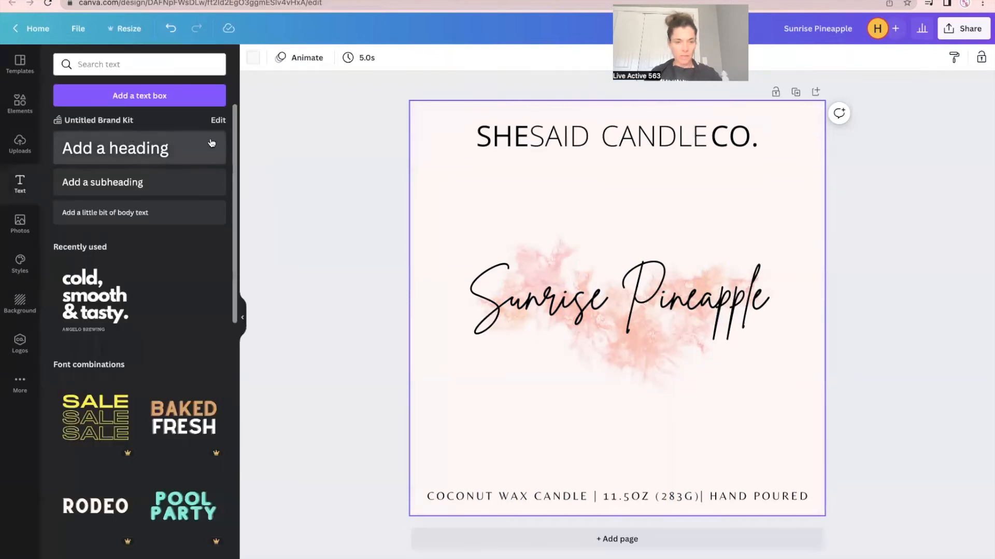
click(254, 59)
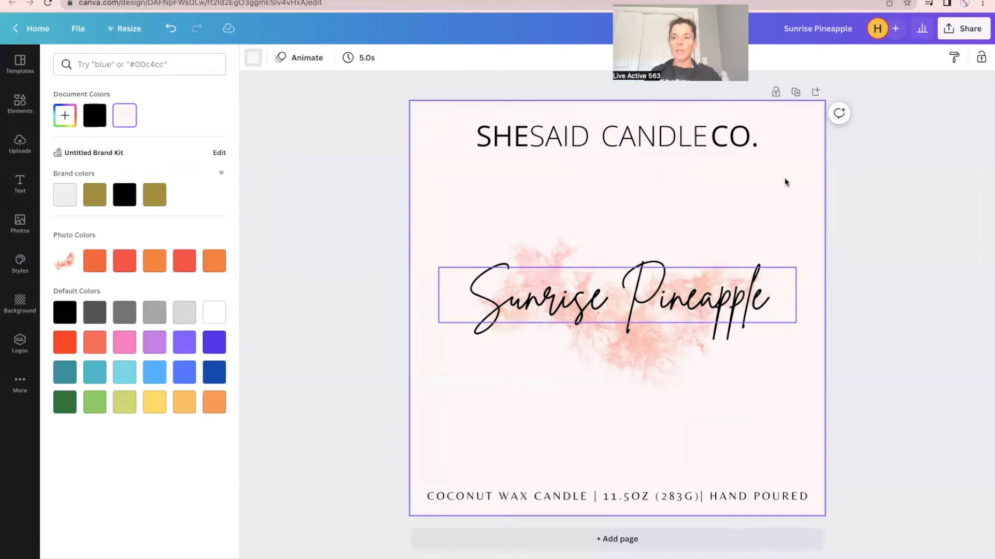
- Duplicate the label page and change the scent name on the copy to Fresh Linen
click(797, 97)
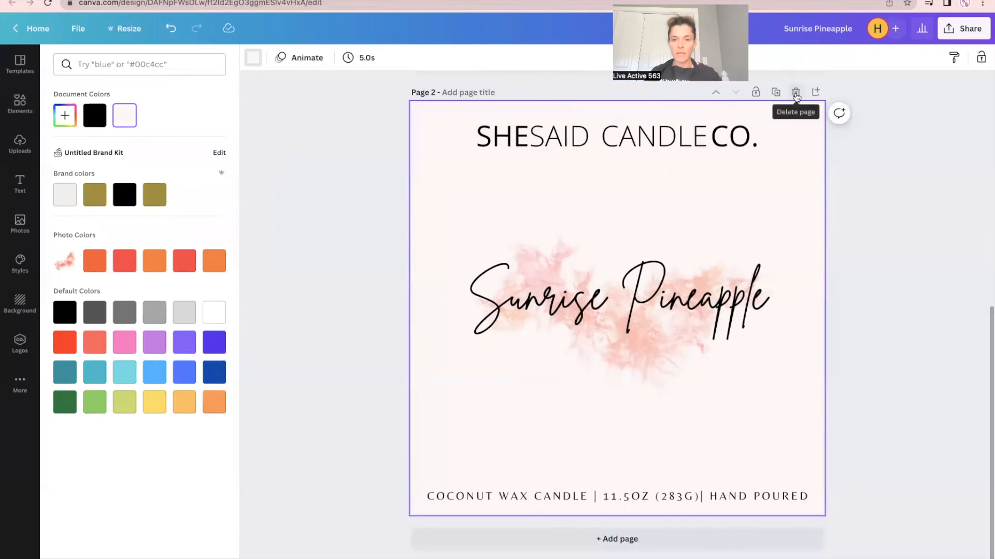
double_click(624, 282)
drag(779, 295, 474, 272)
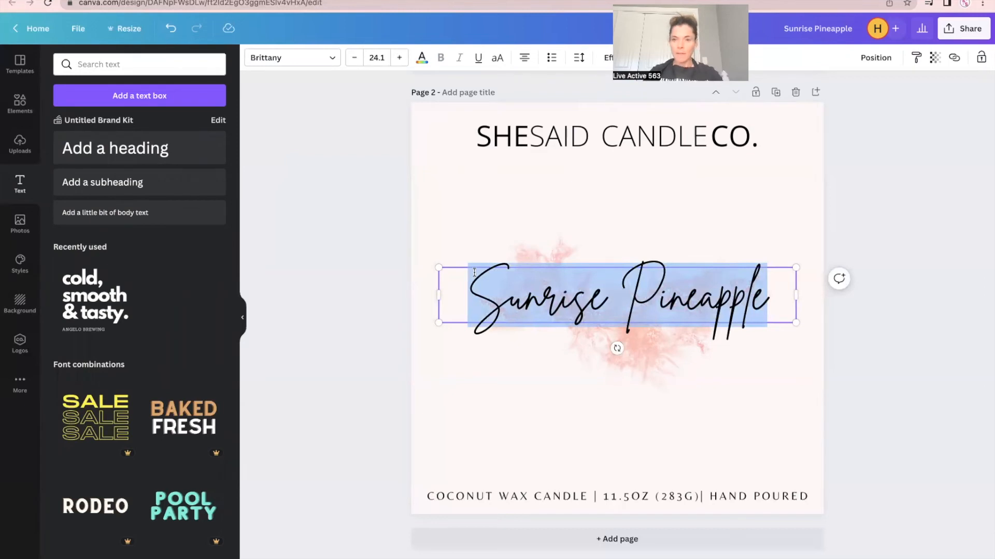
text(FRES)
key(BackSpace)
key(BackSpace)
key(BackSpace)
text(res)
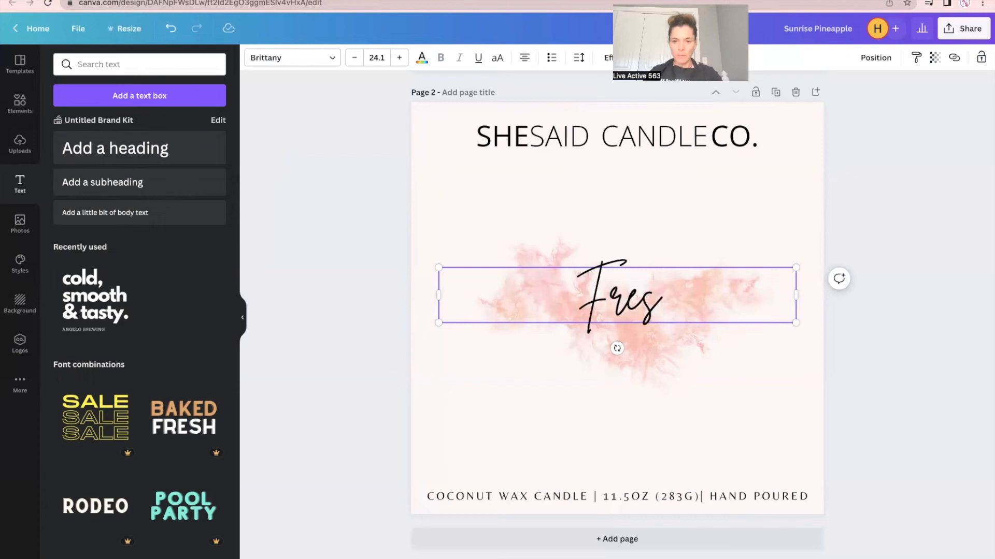
text(h Linen)
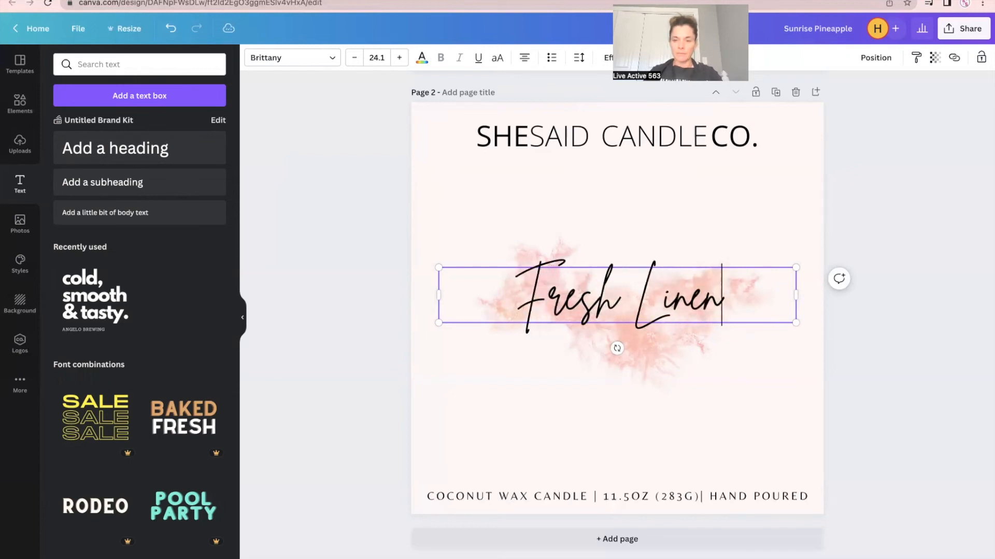
- Duplicate the Fresh Linen page and change the scent name on the new copy to Sweater Weather
click(775, 92)
click(603, 303)
click(601, 303)
drag(712, 304, 517, 295)
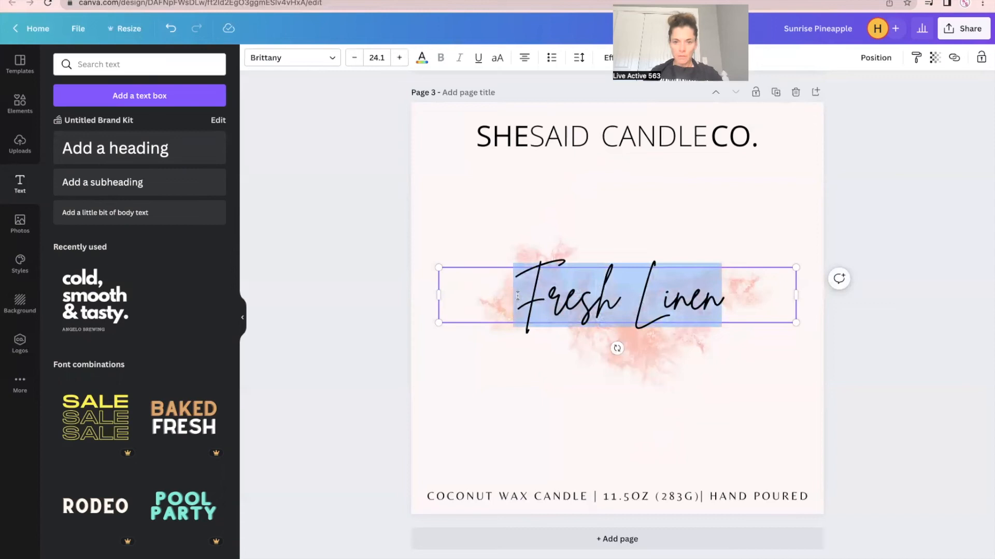
text(Seat)
key(BackSpace)
key(BackSpace)
key(BackSpace)
text(weater Weather)
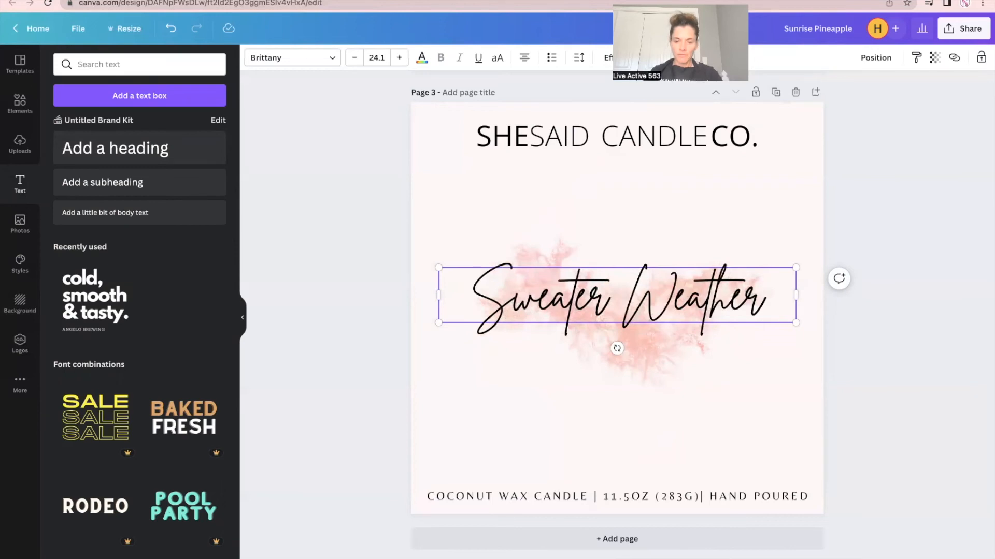
click(512, 425)
- Delete the pink watercolor image from the Sweater Weather page and open the elements library
click(646, 362)
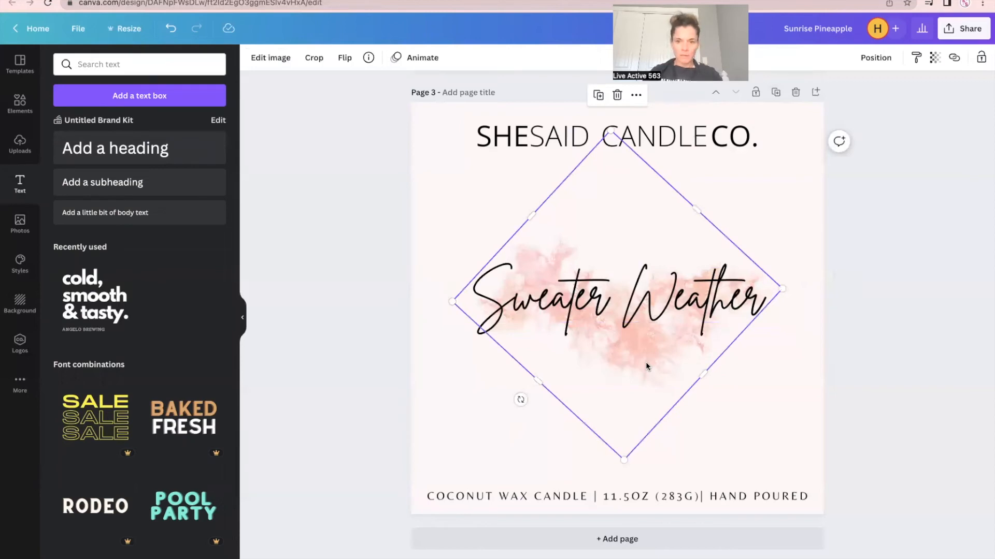
key(Delete)
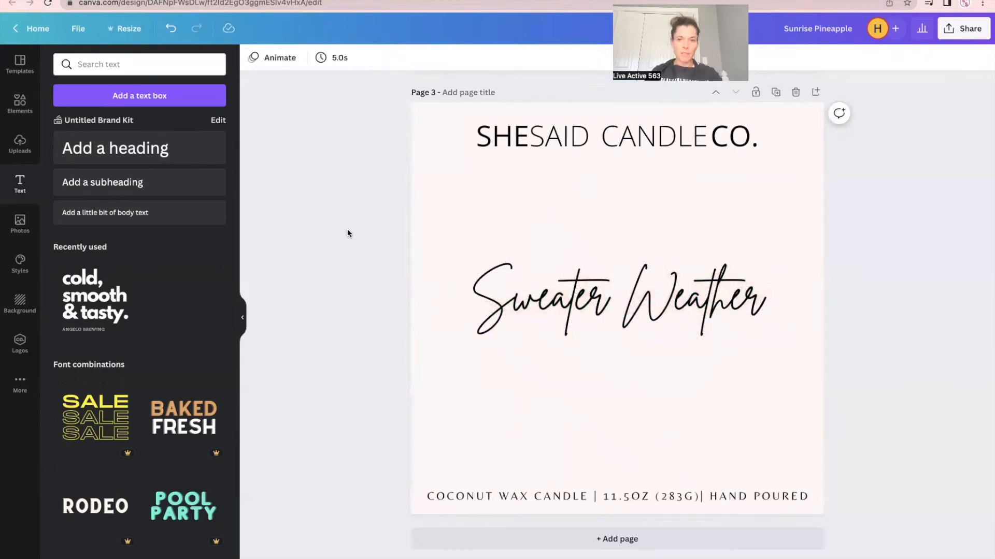
click(20, 104)
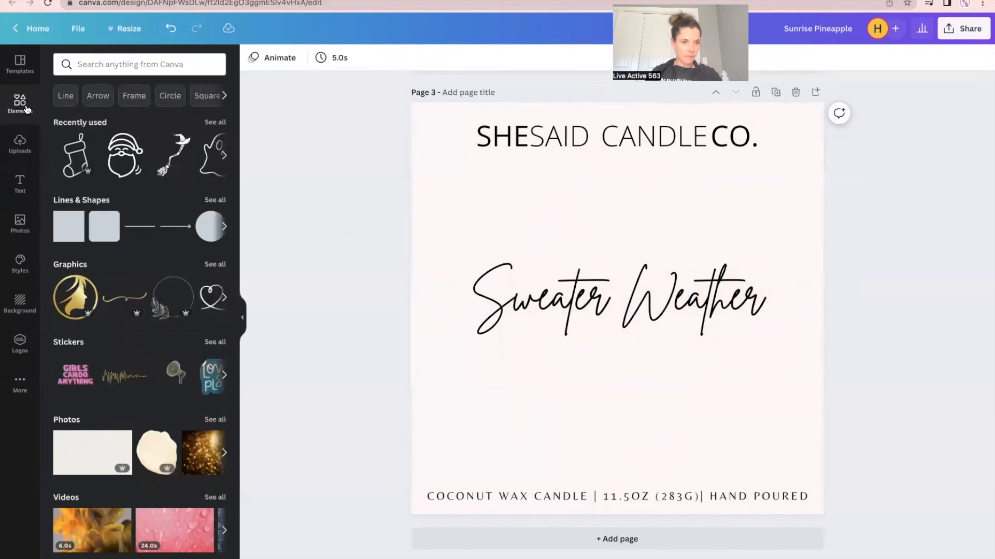
- Search the elements library for "splash"
click(111, 62)
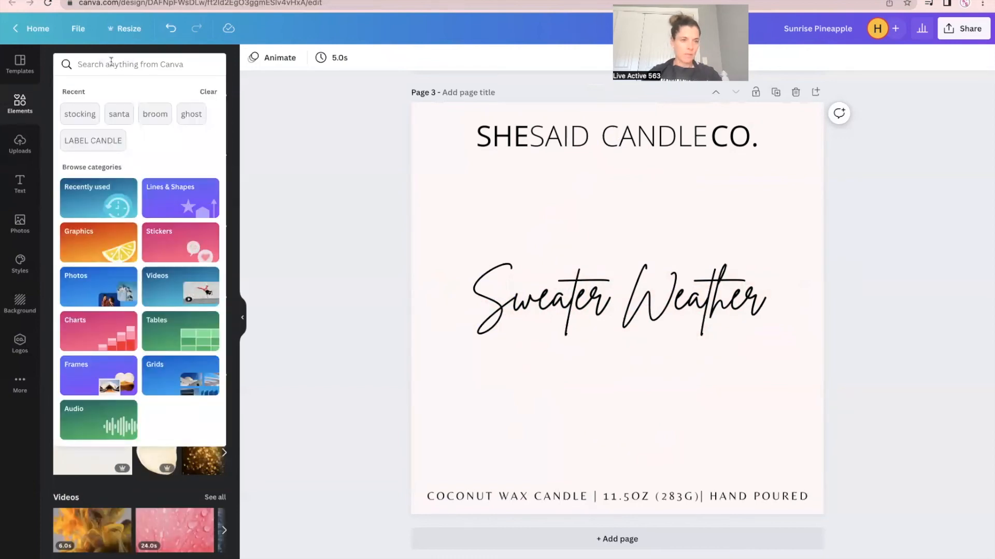
text(splash)
key(Return)
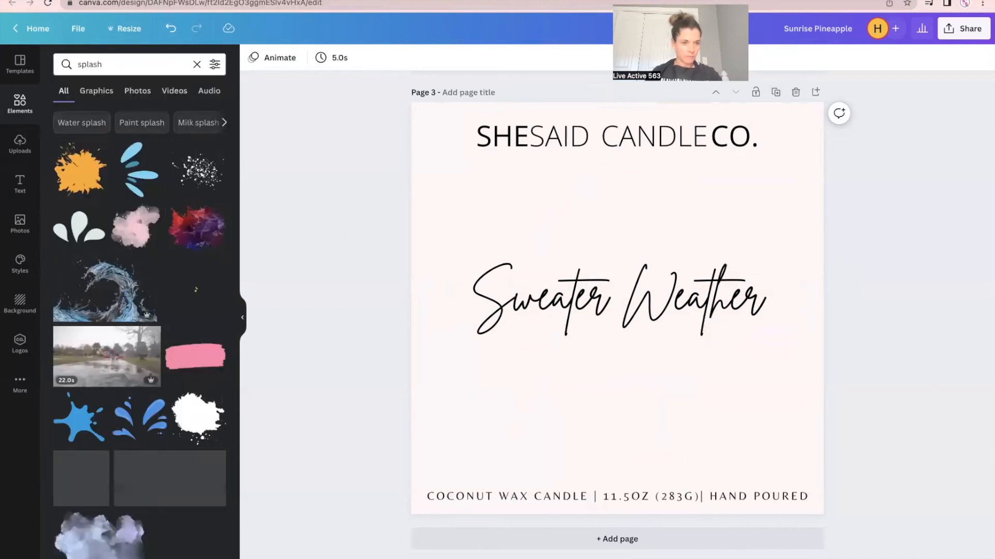
- Try the red and purple paint splash at 38 transparency behind the Sweater Weather text, and delete it after opening its similar-image recommendations
click(192, 234)
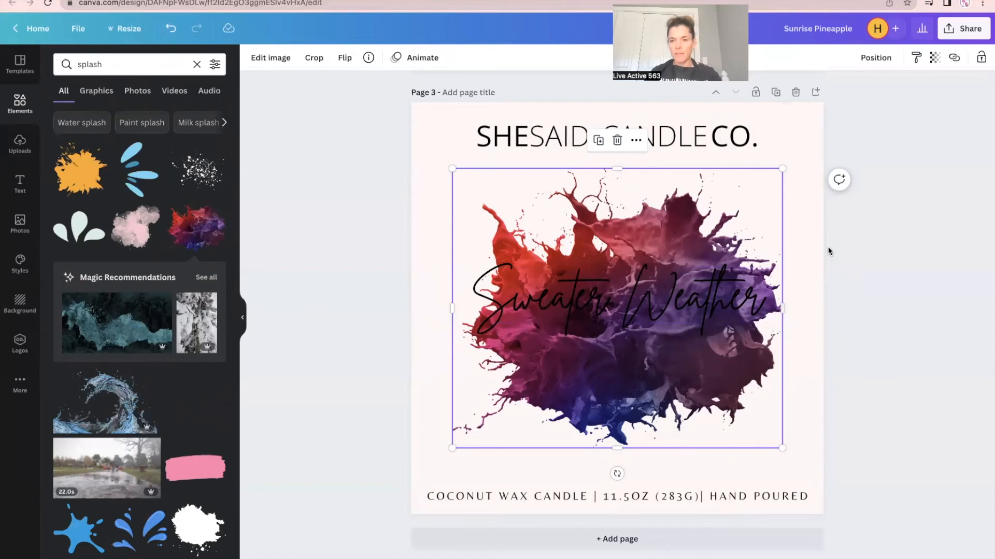
click(935, 60)
drag(930, 102, 862, 107)
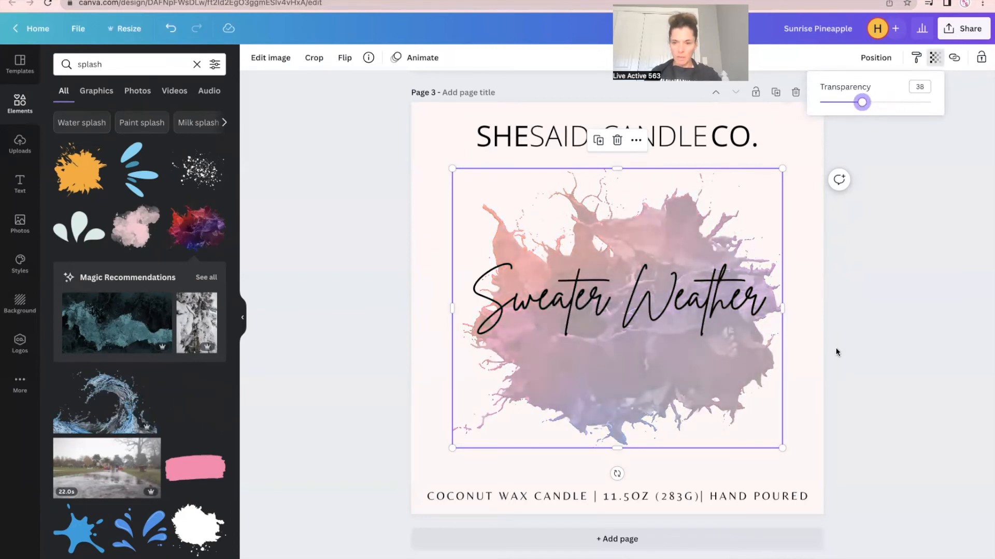
click(821, 358)
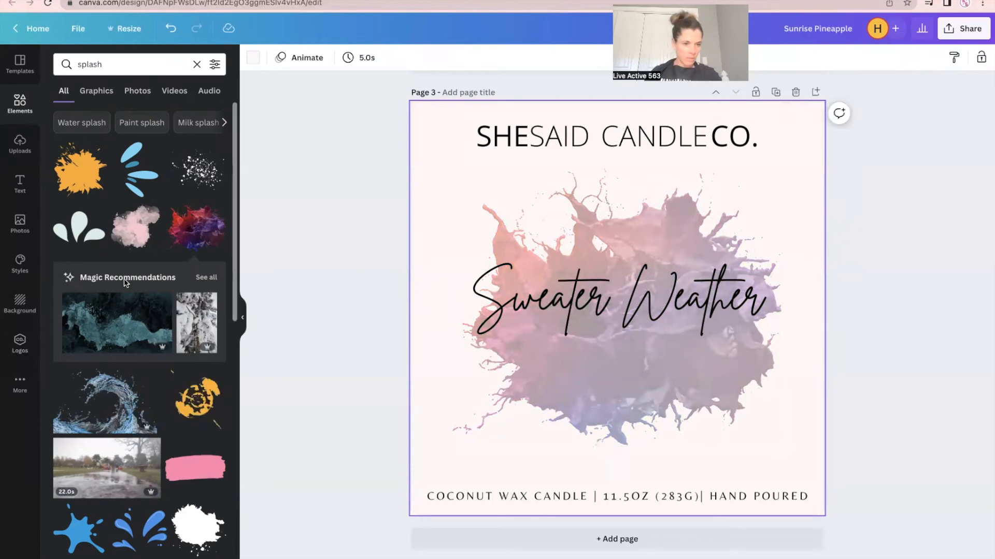
click(207, 281)
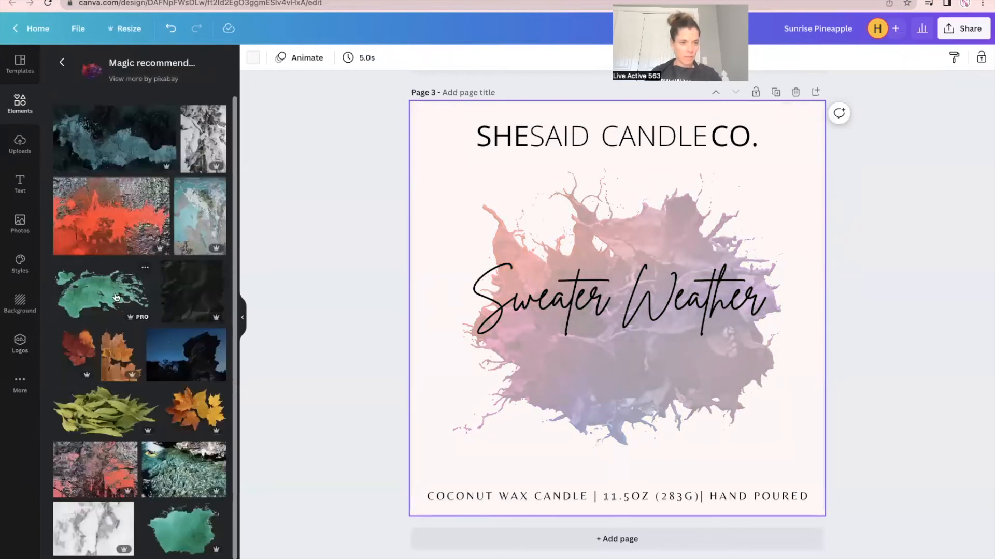
click(529, 358)
key(Delete)
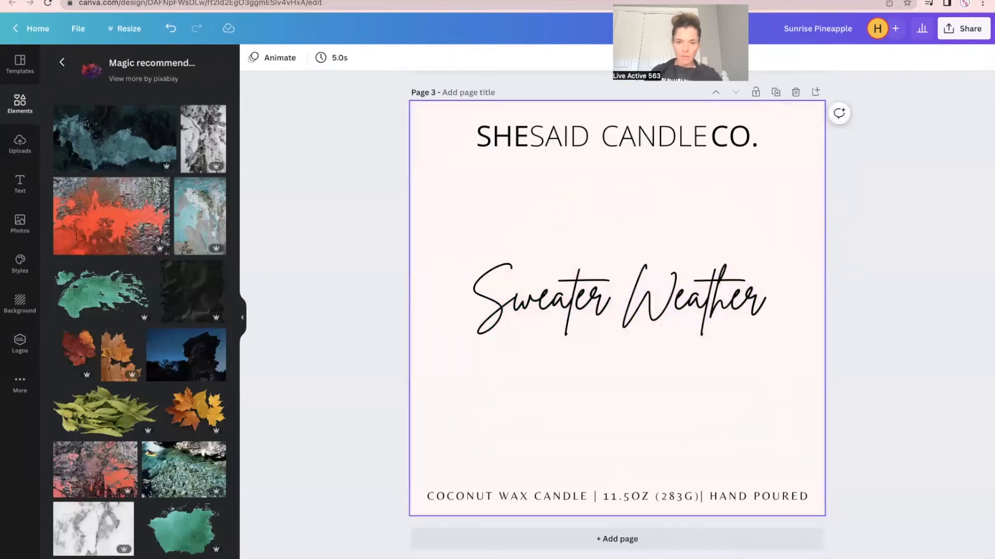
- Try the recommended green paint smear and the red paint texture photo on the Sweater Weather page, and delete both
click(103, 298)
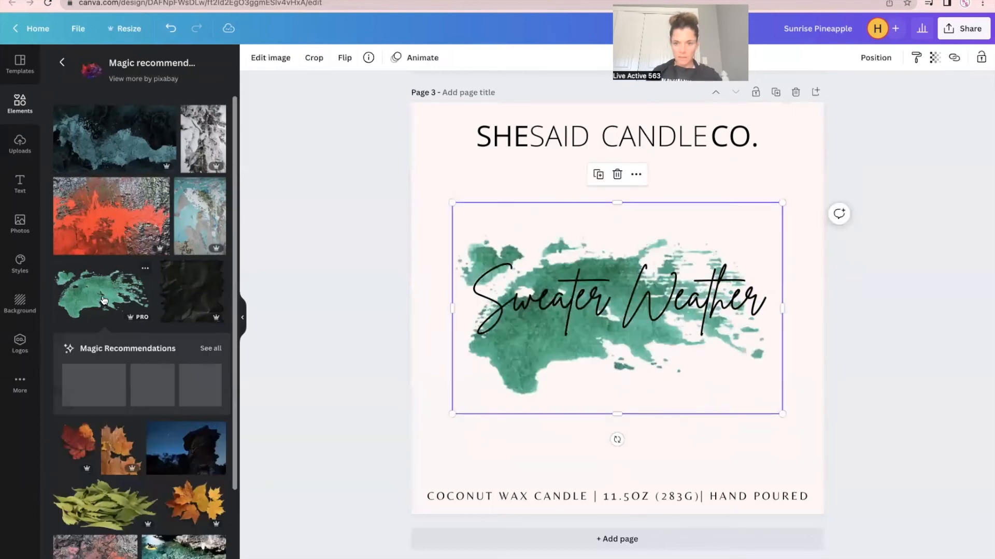
click(118, 243)
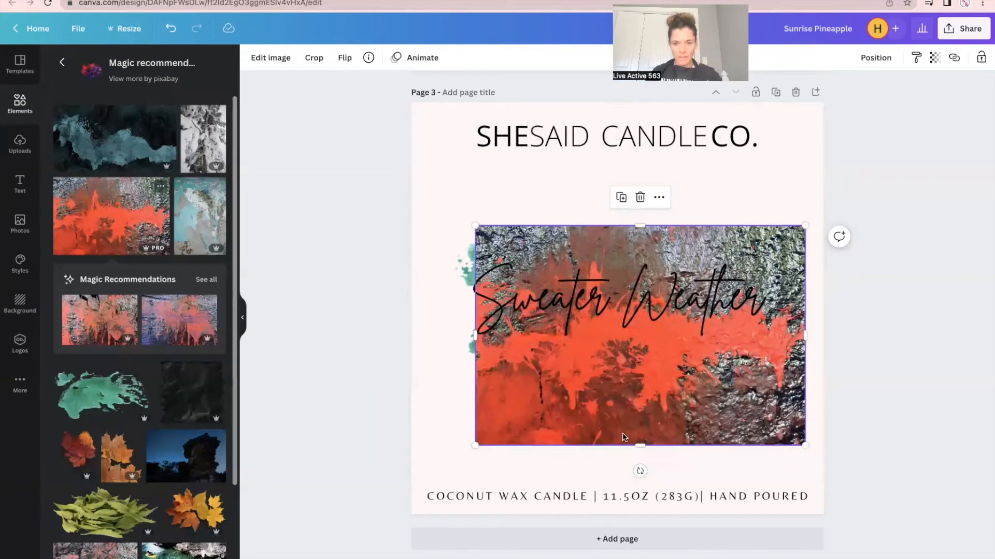
drag(641, 384, 618, 393)
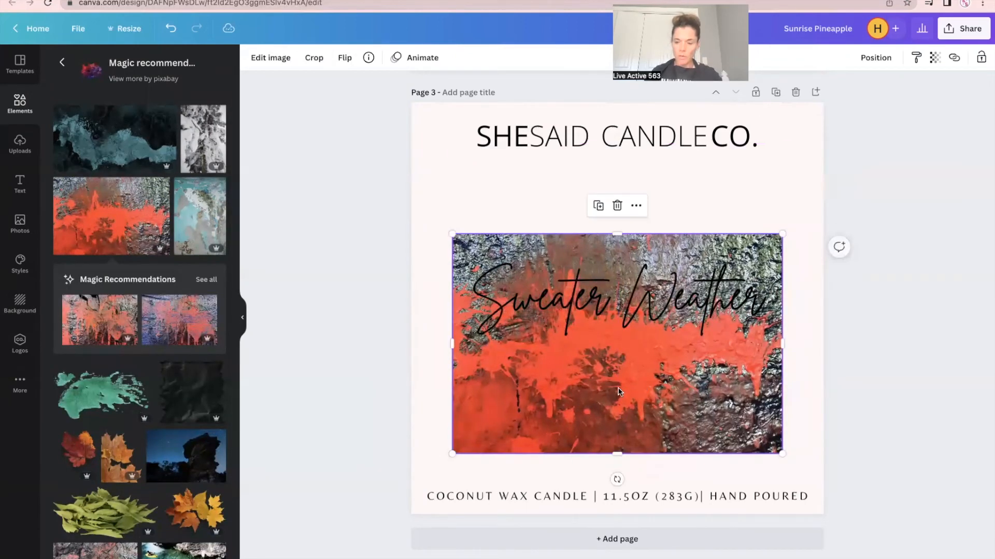
key(Delete)
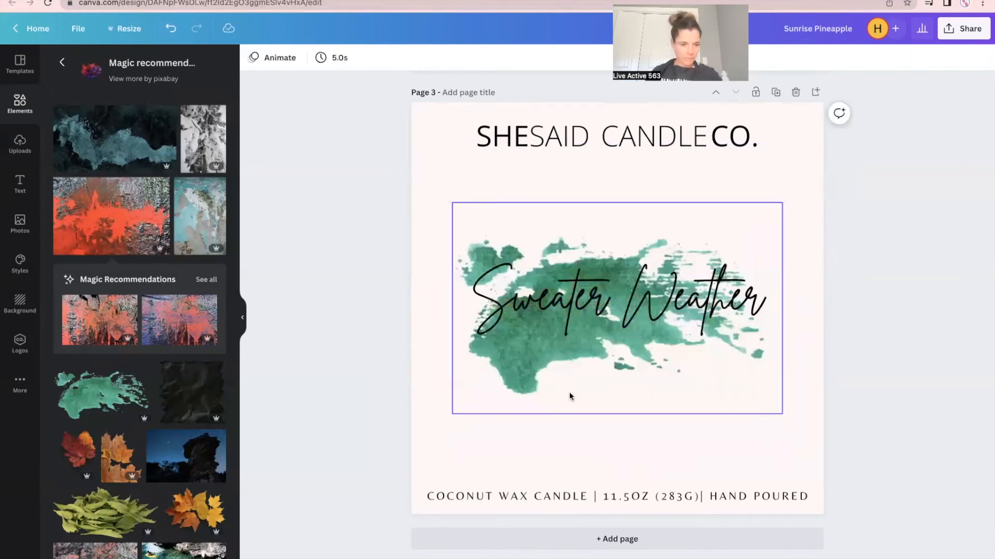
click(519, 347)
key(Delete)
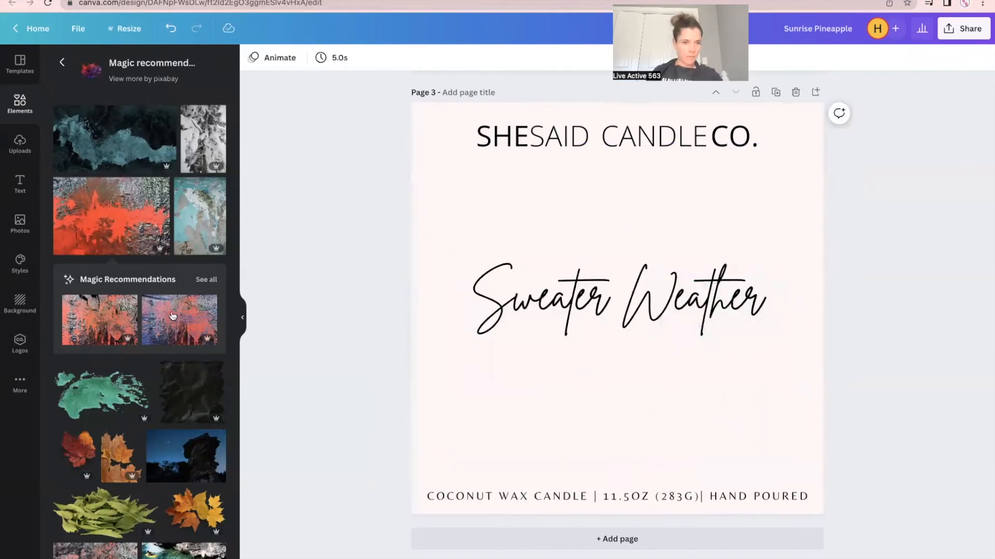
scroll(162, 348, down, 3)
scroll(162, 349, up, 3)
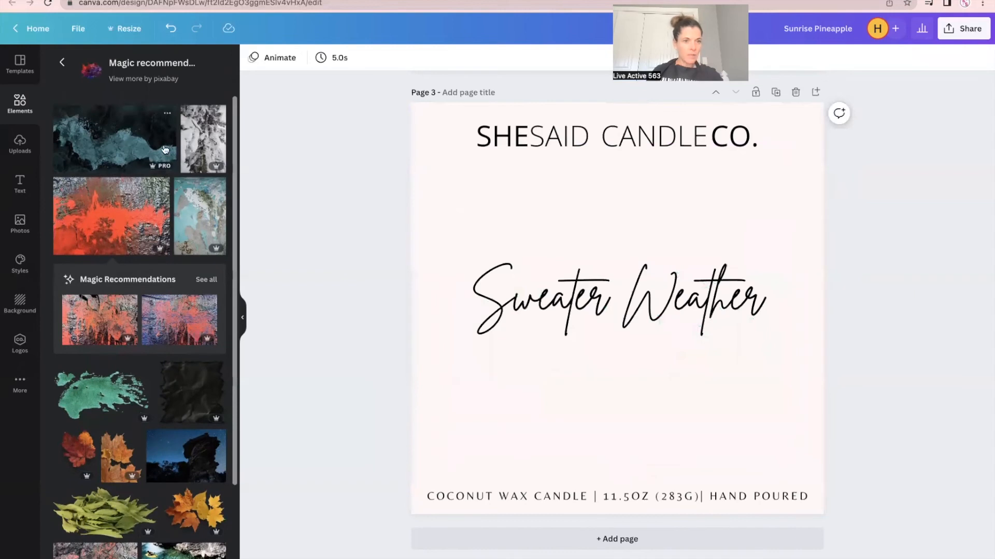
- Return to the splash results and add the blue and purple watercolor cloud behind the Sweater Weather text
click(62, 64)
scroll(124, 396, down, 3)
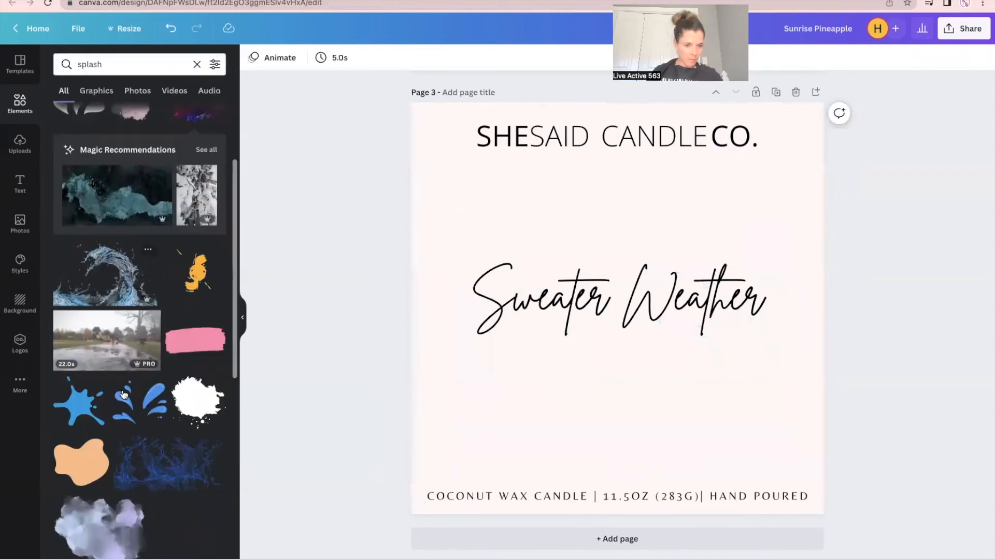
scroll(124, 396, down, 5)
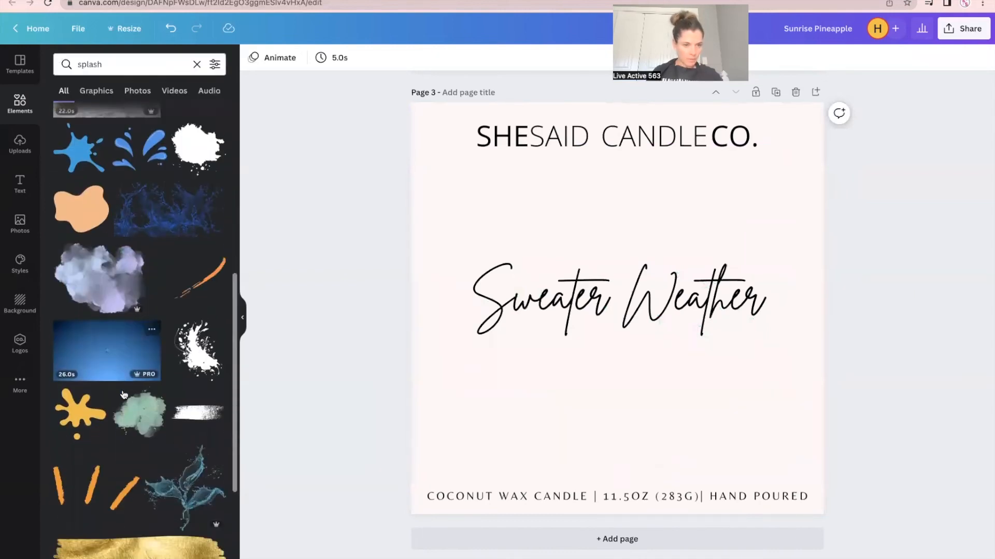
click(103, 246)
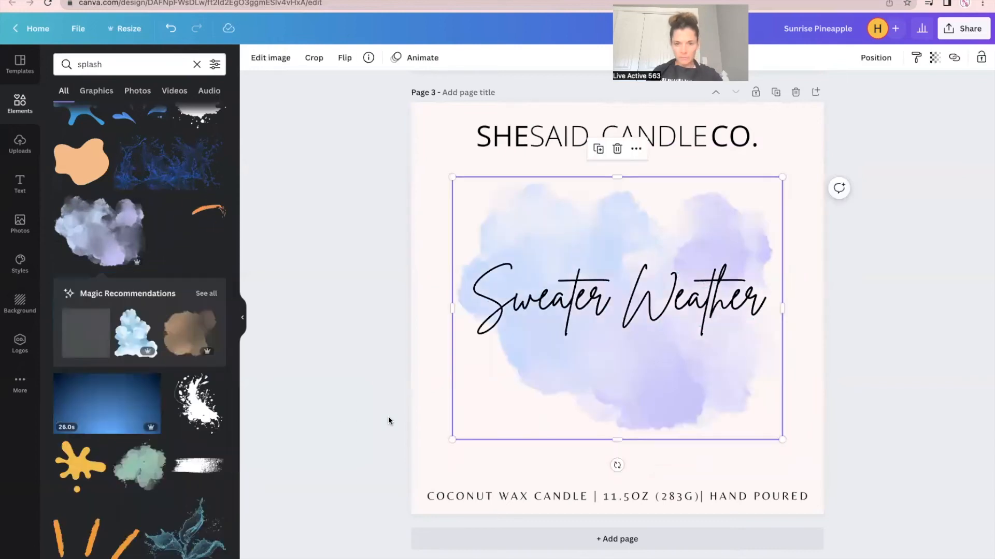
click(424, 355)
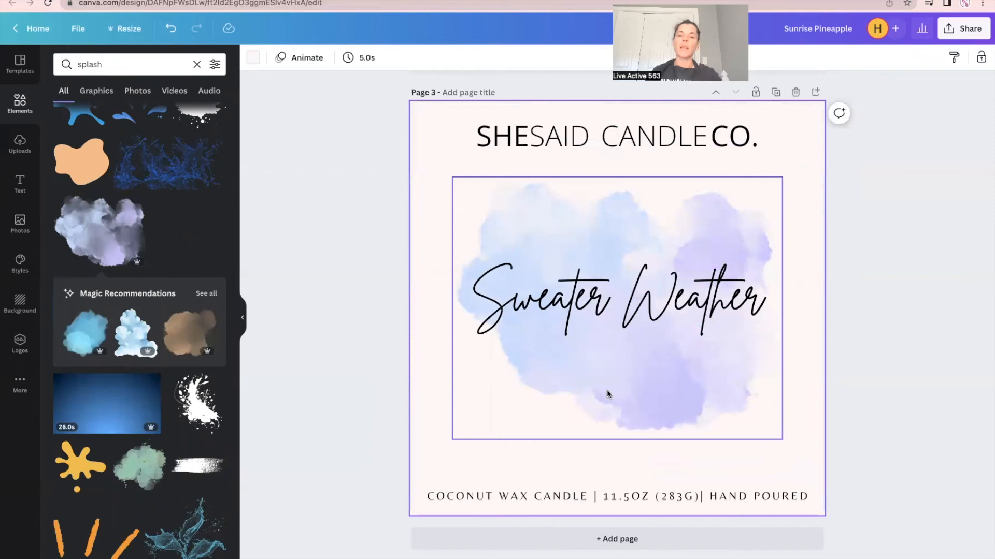
- Search the elements library for "fire", try the tall yellow flame on the Sweater Weather page, and remove it
click(103, 63)
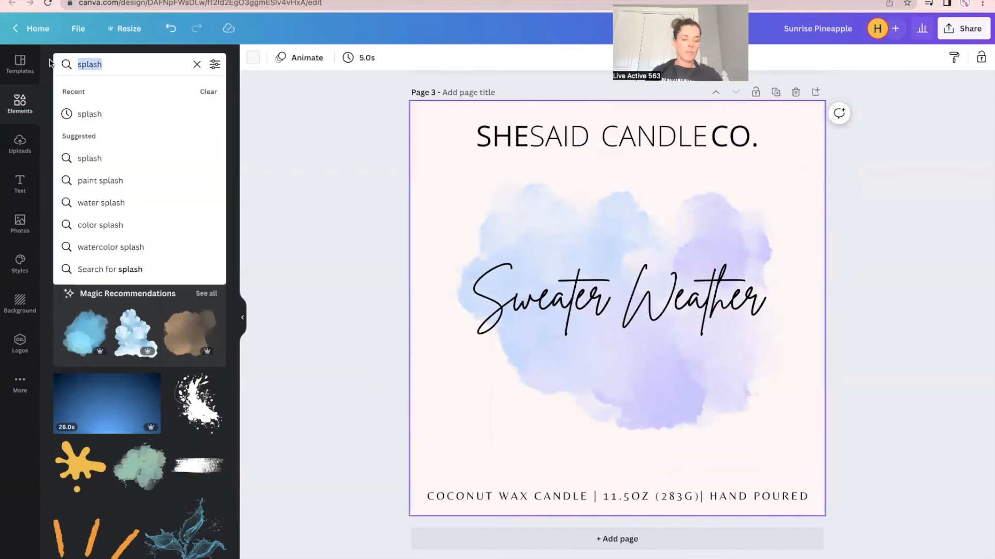
text(fire)
key(Return)
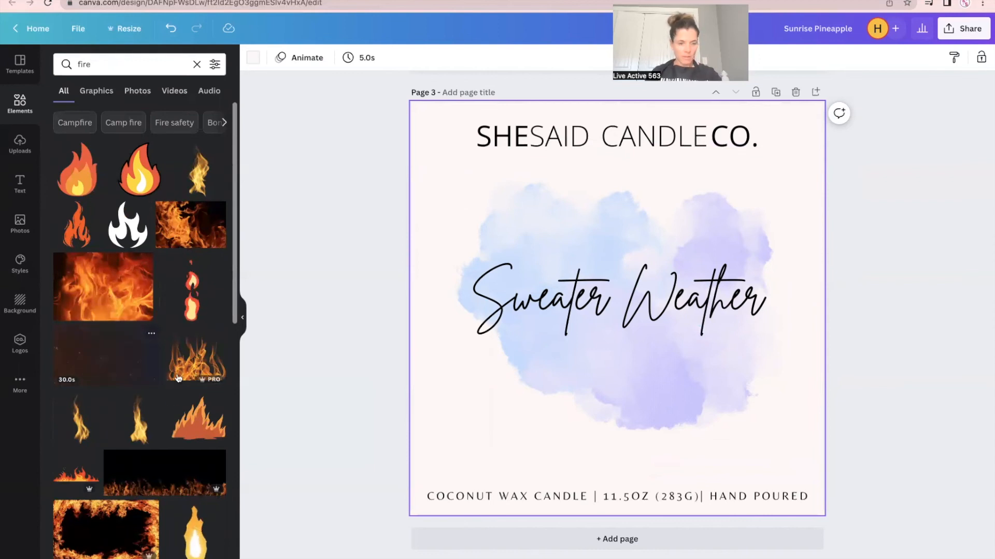
scroll(145, 384, down, 4)
scroll(155, 396, down, 2)
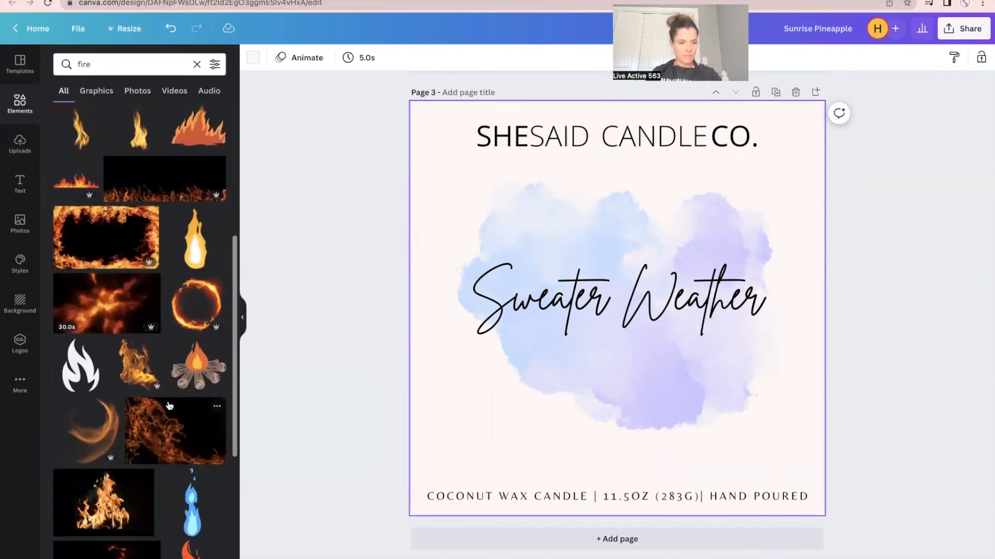
scroll(139, 386, up, 3)
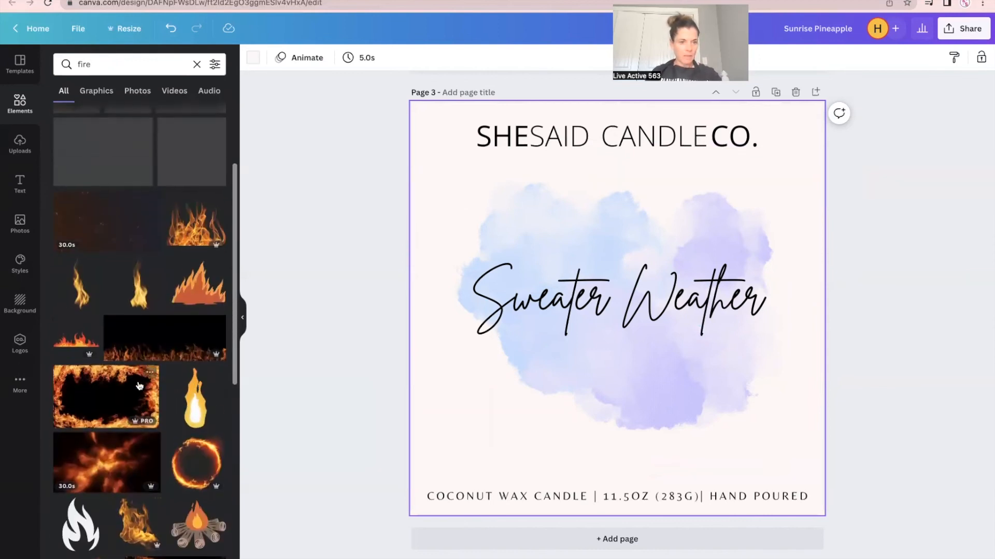
click(139, 290)
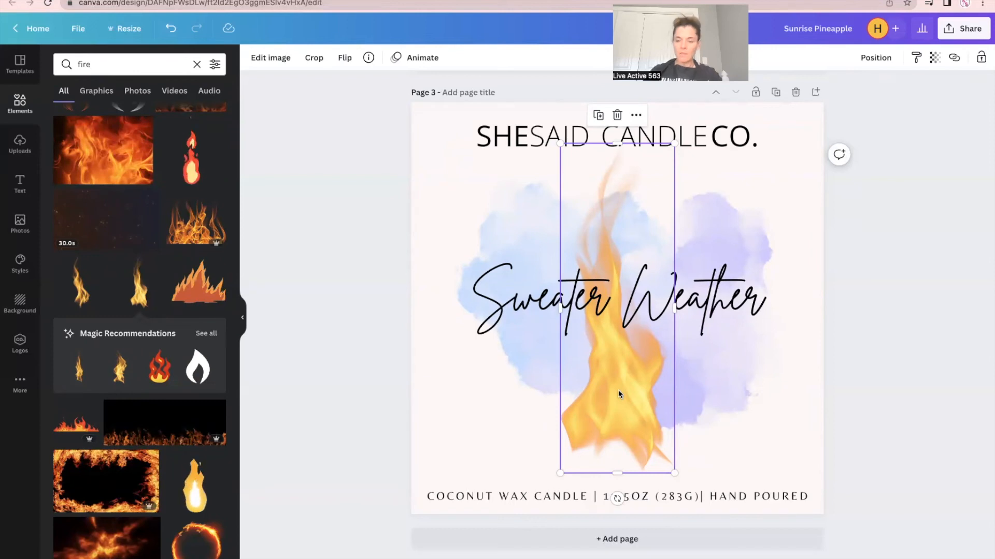
key(Delete)
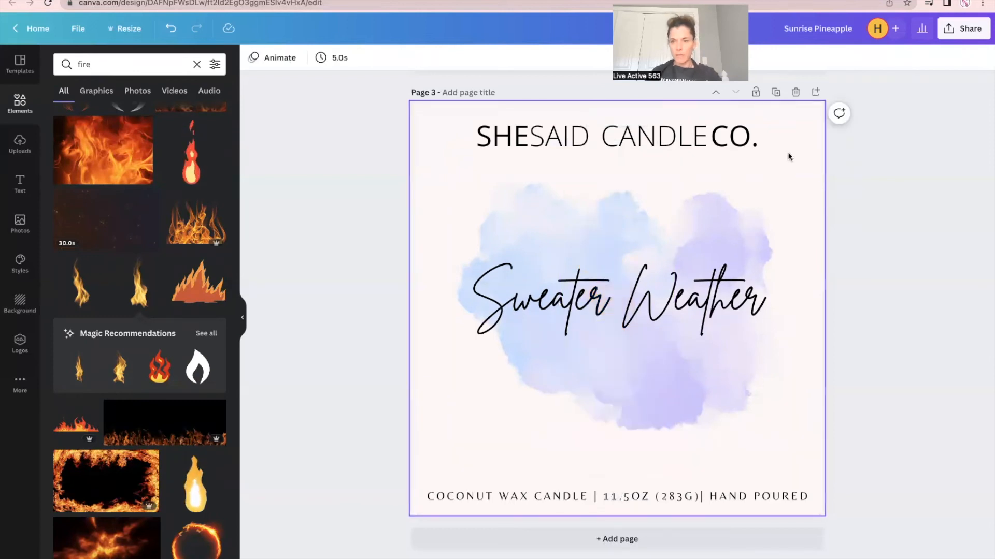
- Duplicate the Sweater Weather page and change the scent name on the copy to Fireside
click(775, 92)
click(649, 290)
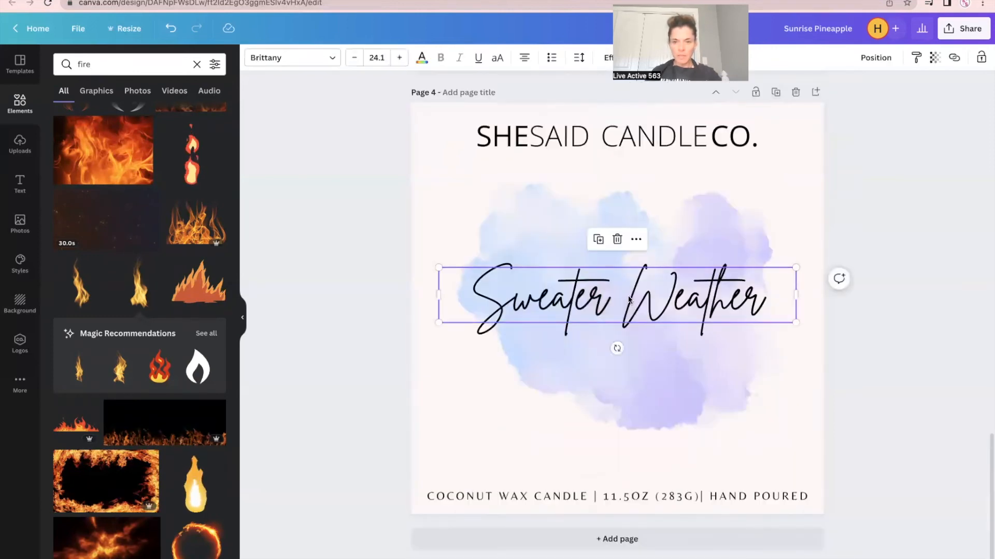
drag(764, 301, 466, 303)
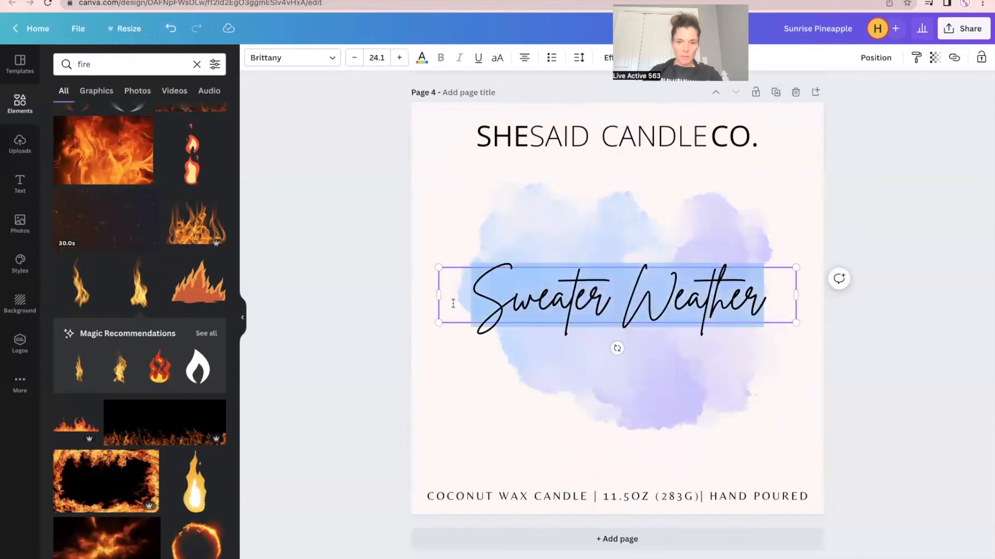
text(Fireside)
- Replace the blue and purple watercolor on the Fireside page with the tall yellow flame
click(515, 224)
key(Delete)
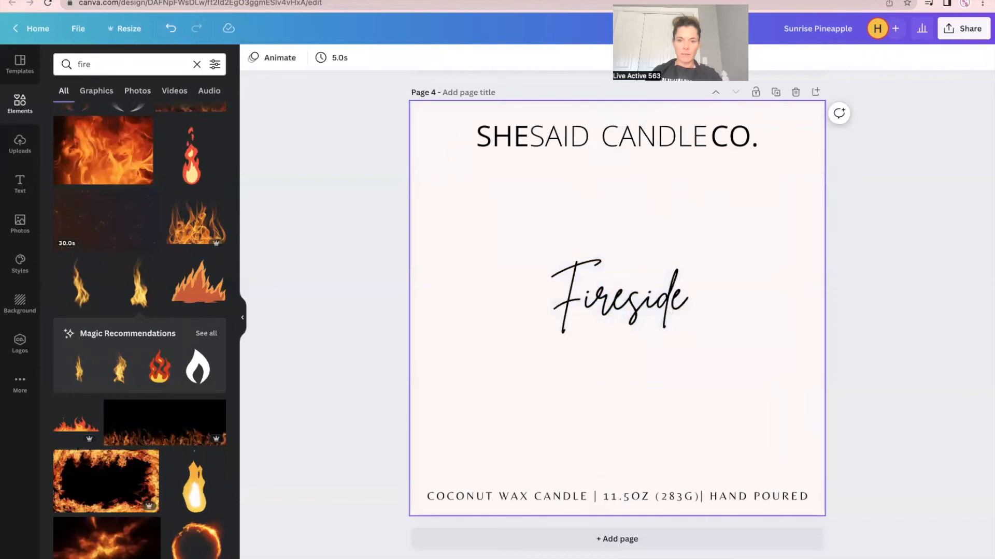
click(139, 285)
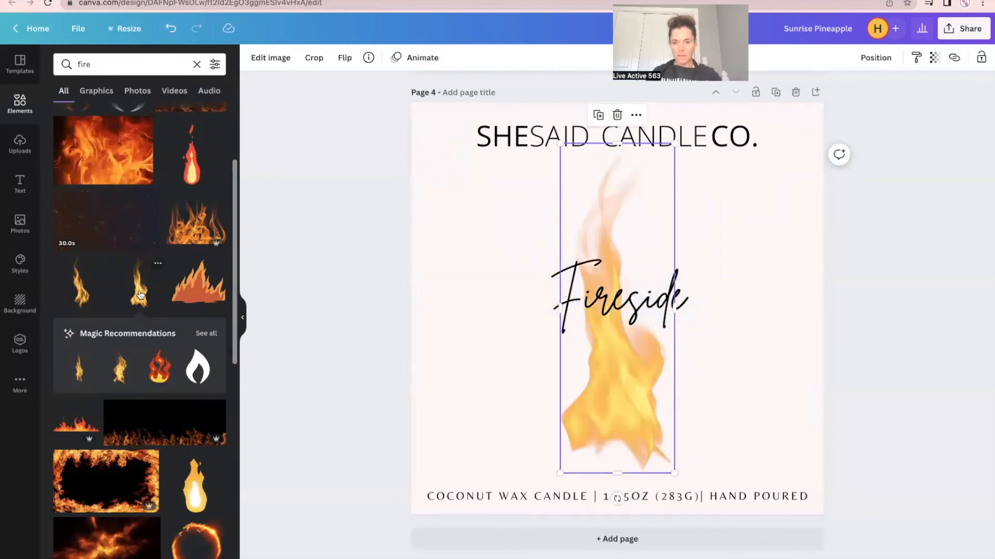
click(860, 340)
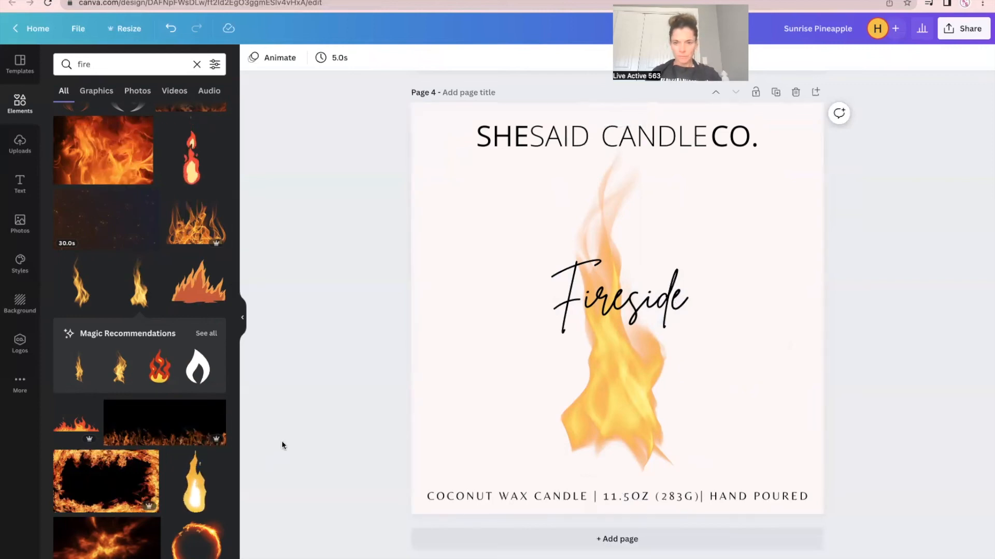
- Go back through the label pages to Sunrise Pineapple, and view only graphics in the fire results before clearing the search
scroll(761, 405, up, 3)
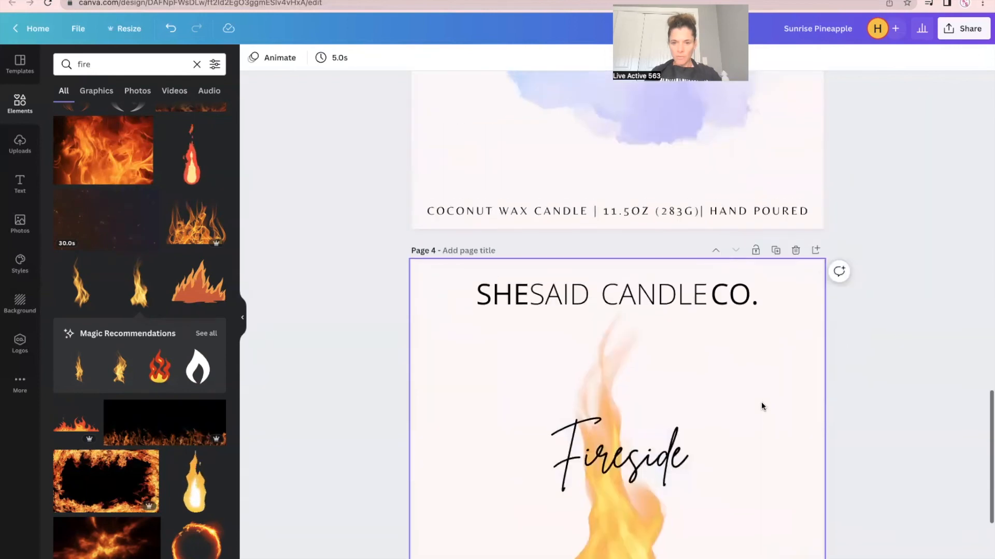
scroll(761, 405, up, 10)
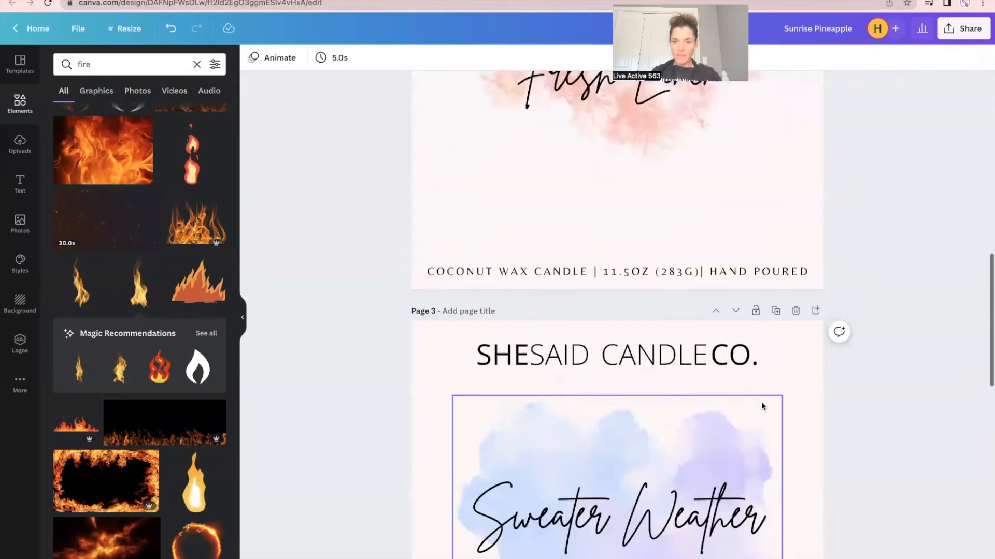
scroll(761, 402, up, 12)
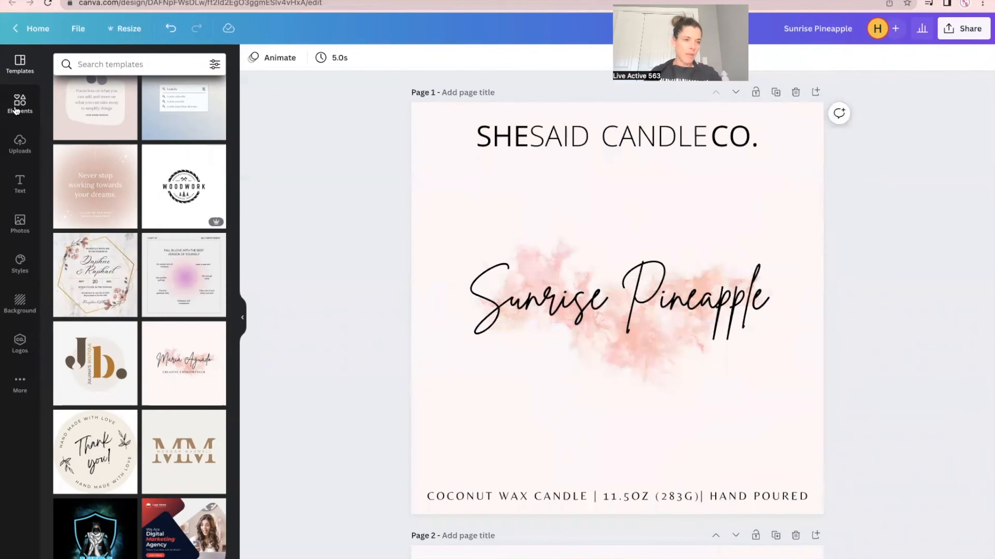
click(16, 109)
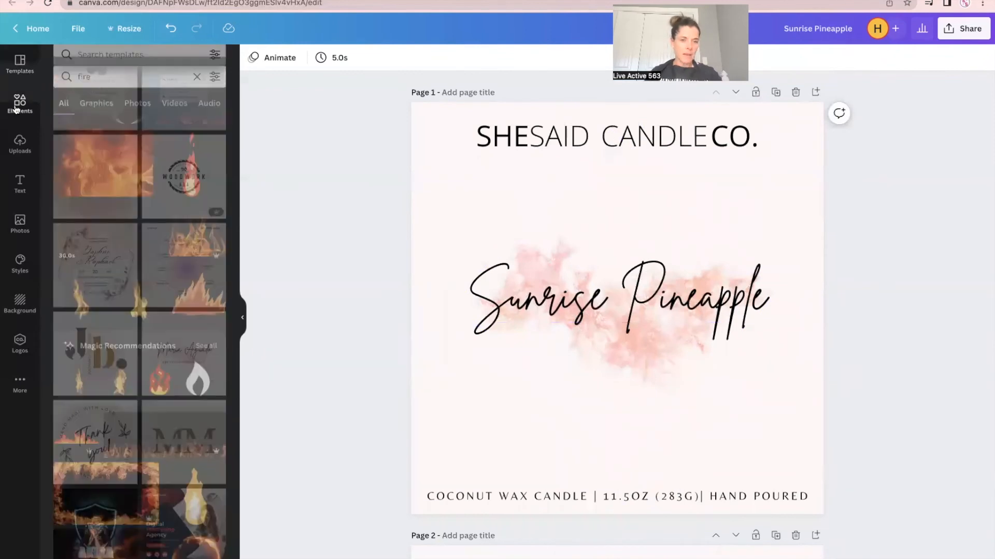
scroll(125, 194, up, 3)
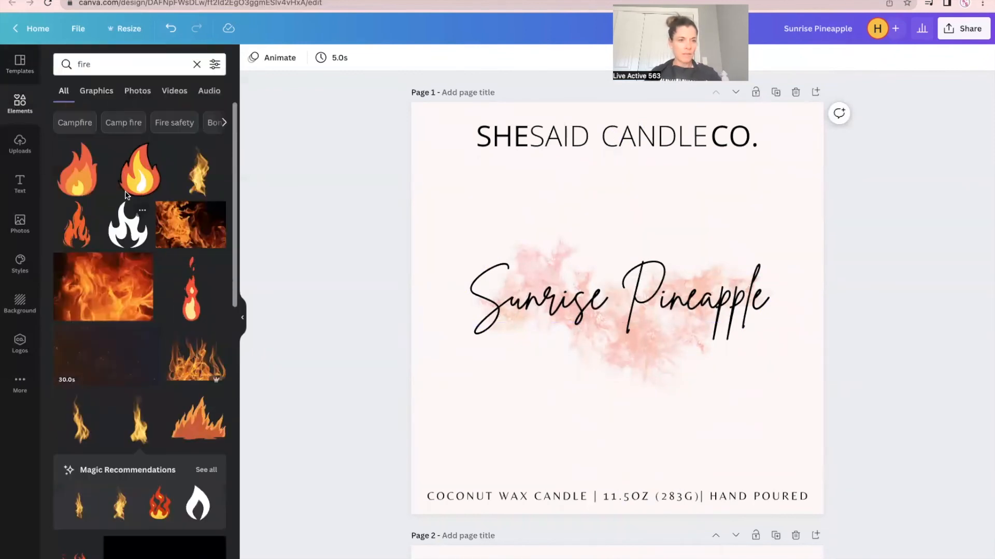
click(97, 93)
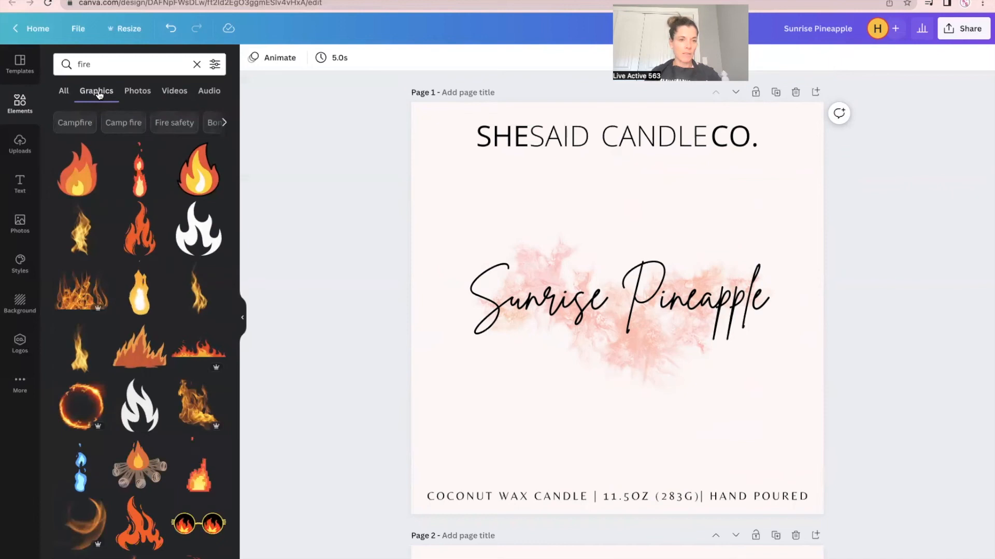
click(197, 65)
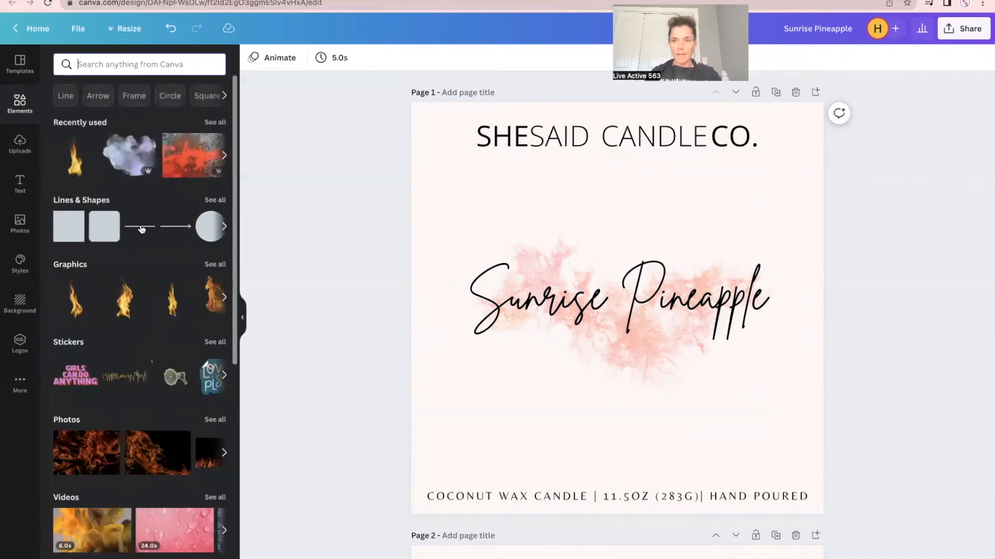
- Add two straight black lines to the Sunrise Pineapple label, one above the brand name and one below the scent name
click(141, 228)
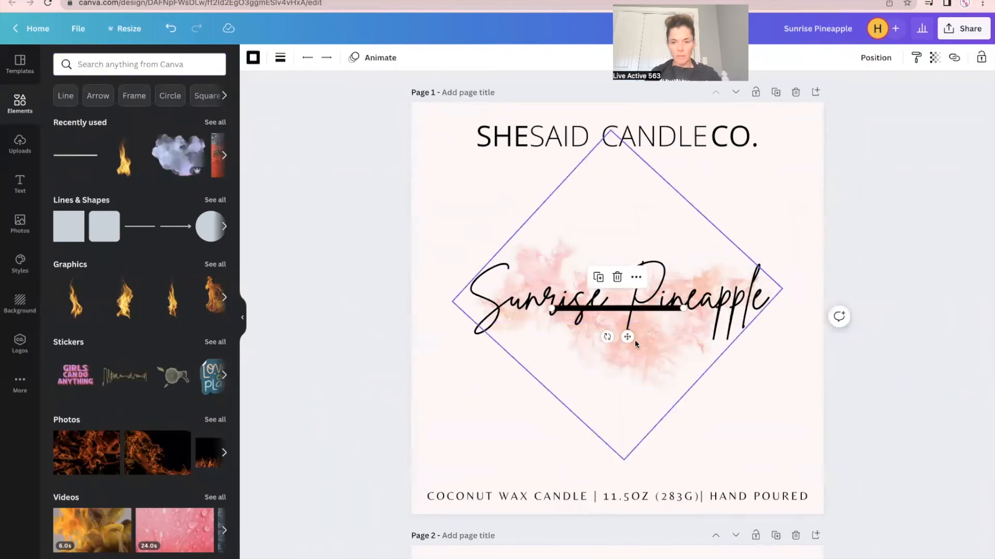
drag(627, 337, 610, 125)
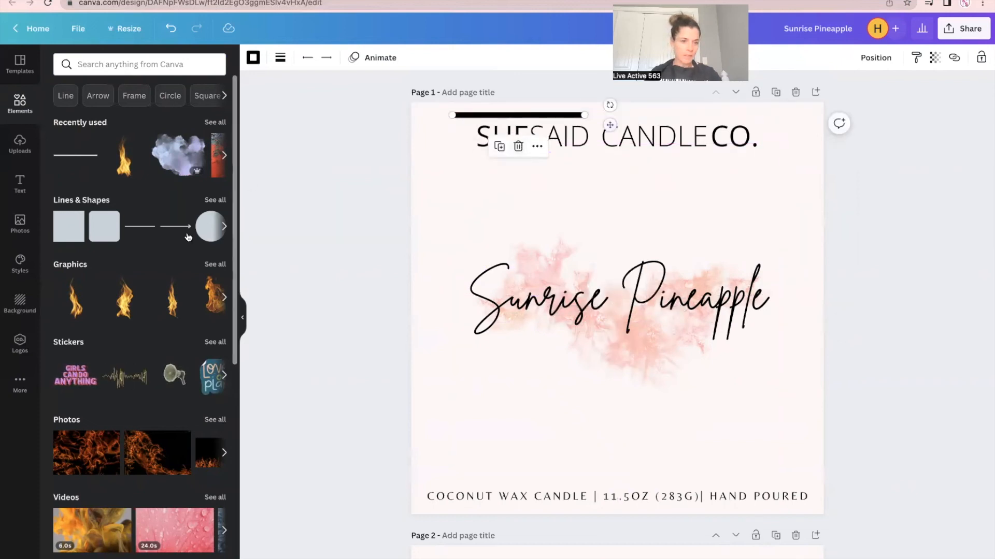
click(135, 229)
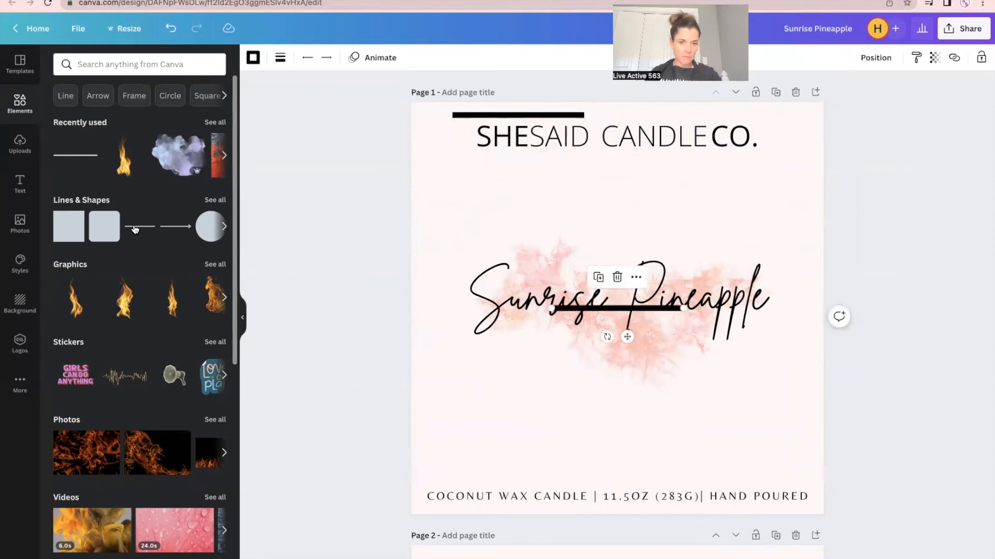
drag(626, 322, 610, 382)
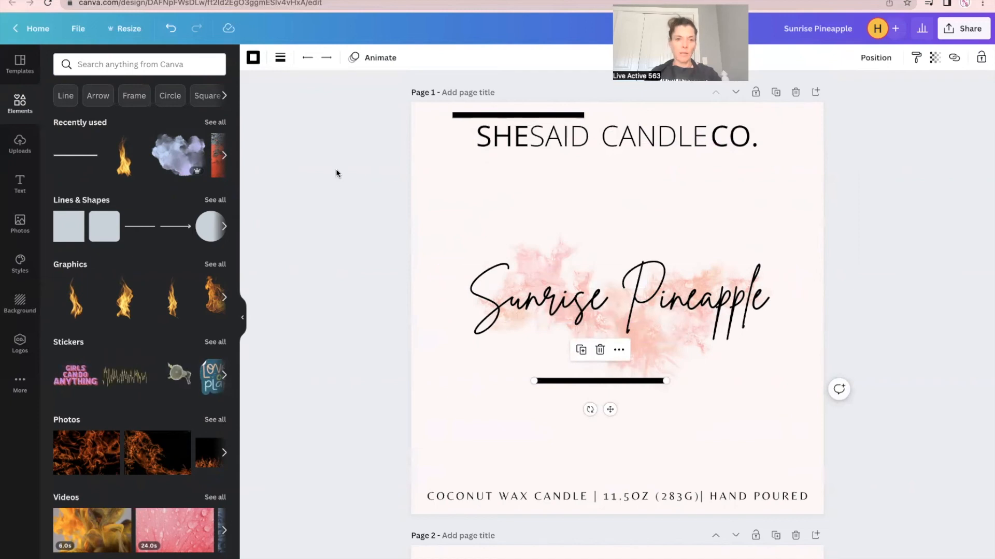
- Set the weight of the line below the scent name to 5, keeping it solid with rounded end points off
click(282, 58)
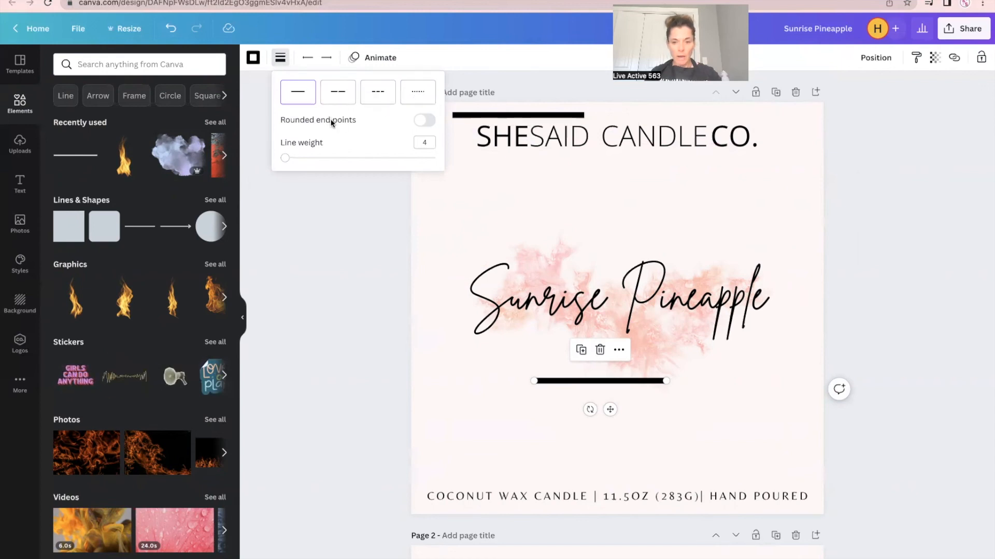
click(424, 124)
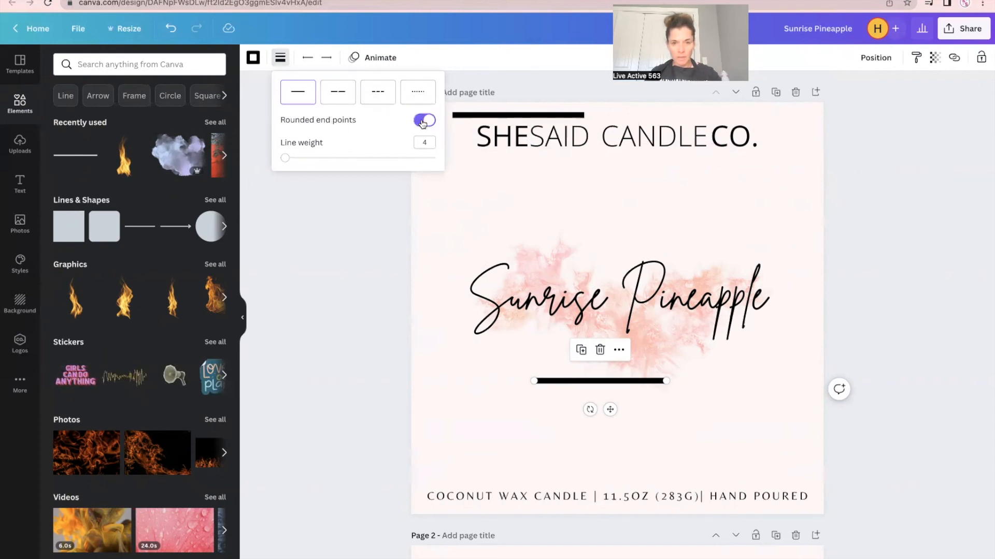
click(425, 121)
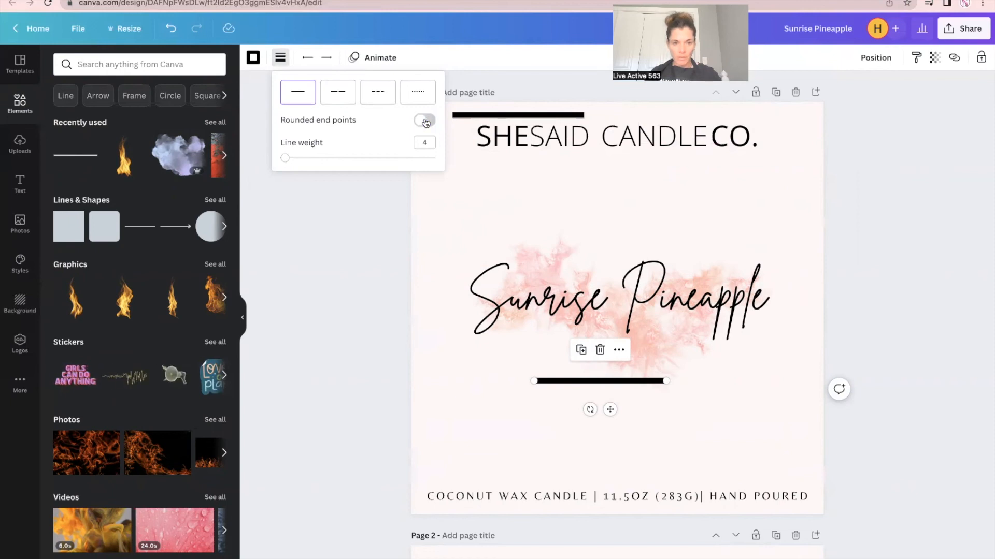
mouse_move(285, 160)
mouse_down()
mouse_move(355, 162)
mouse_move(286, 162)
mouse_up()
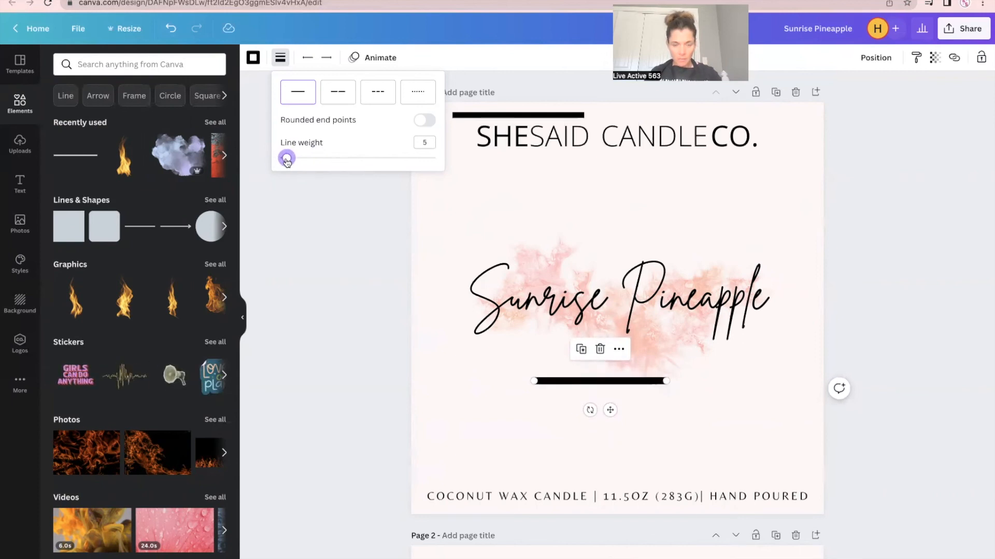
click(424, 144)
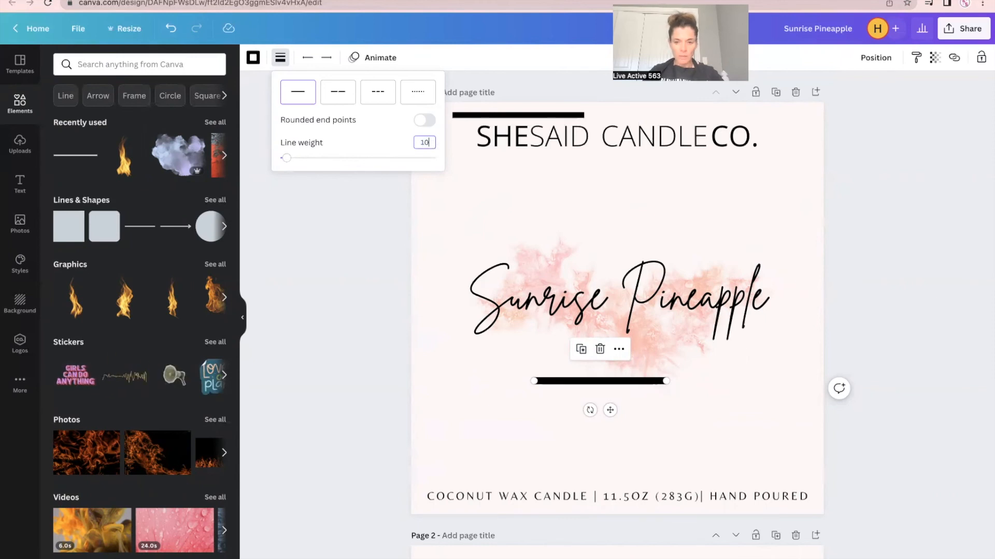
key(Return)
click(425, 143)
text(5)
key(Return)
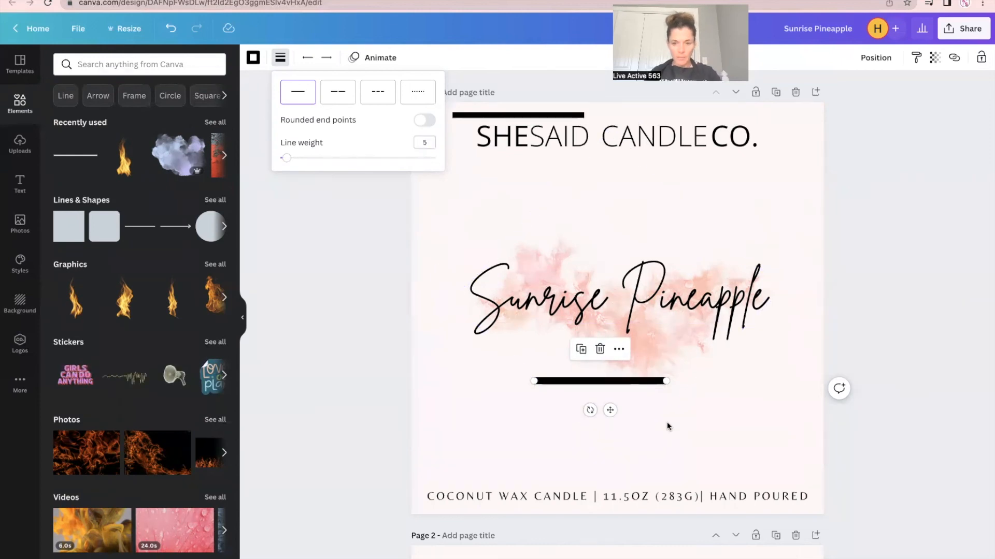
- Move that line to the label's bottom edge and stretch it across the full width
click(612, 410)
drag(612, 410, 492, 542)
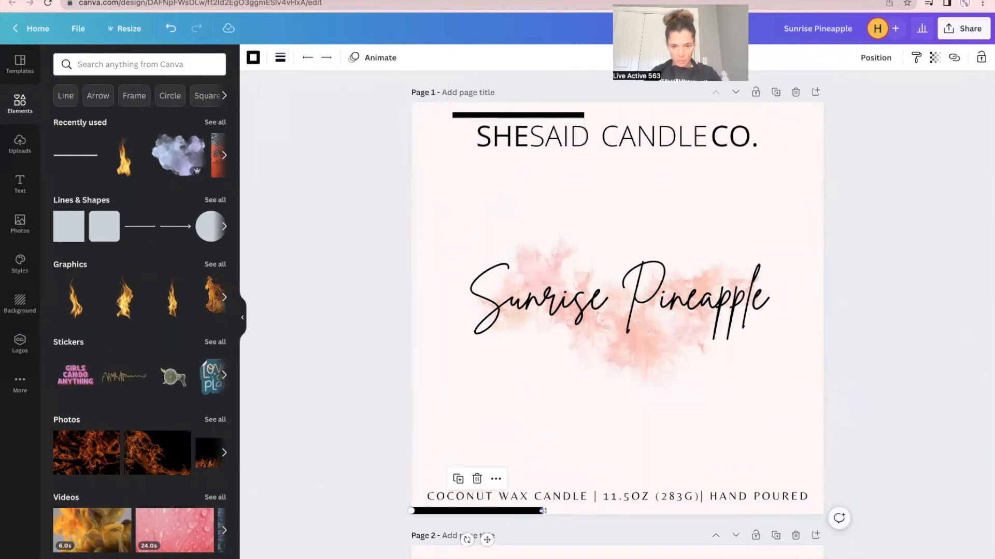
drag(543, 511, 833, 511)
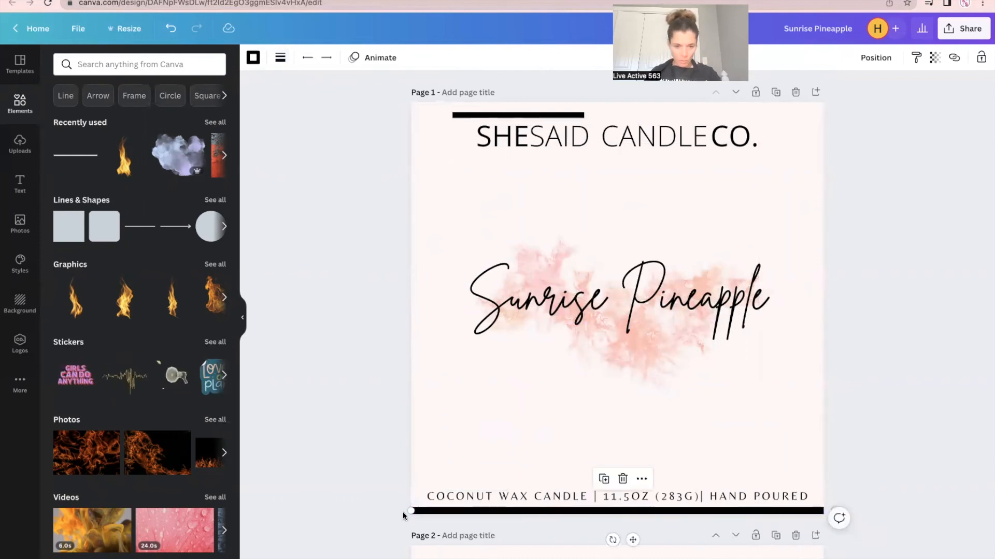
drag(400, 510, 397, 511)
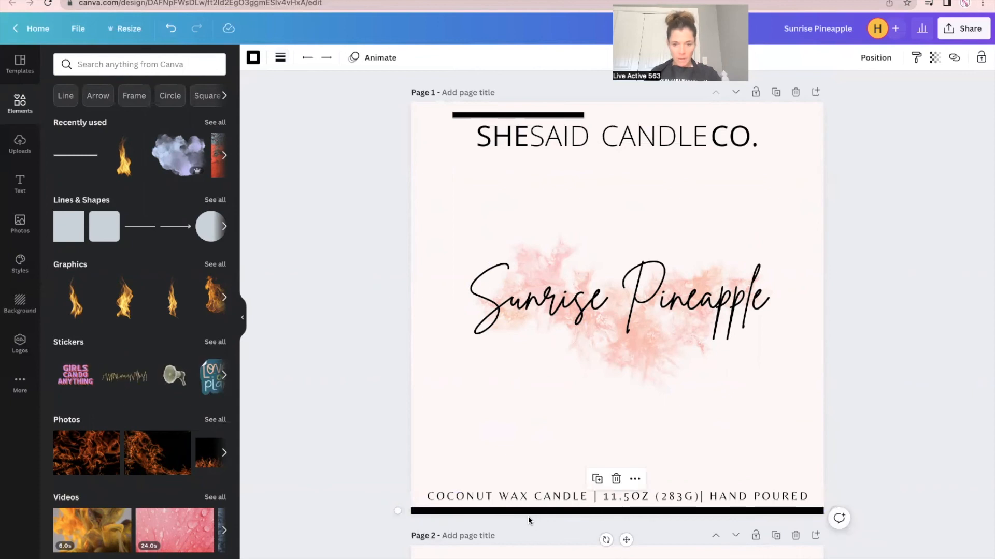
- Place a duplicate of the bottom border line along the label's top edge and delete the short line above the brand name
click(595, 477)
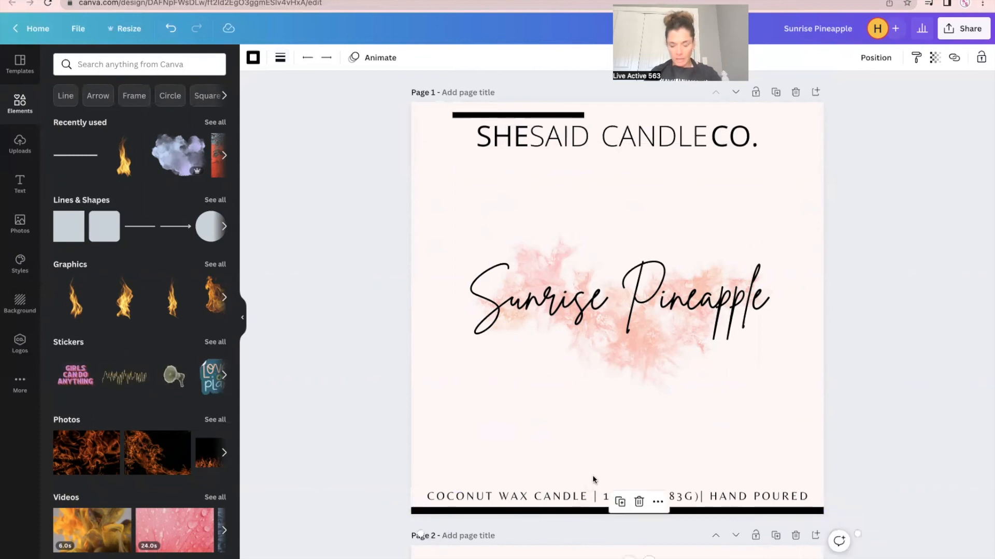
scroll(592, 474, down, 3)
drag(645, 499, 645, 207)
scroll(648, 233, up, 3)
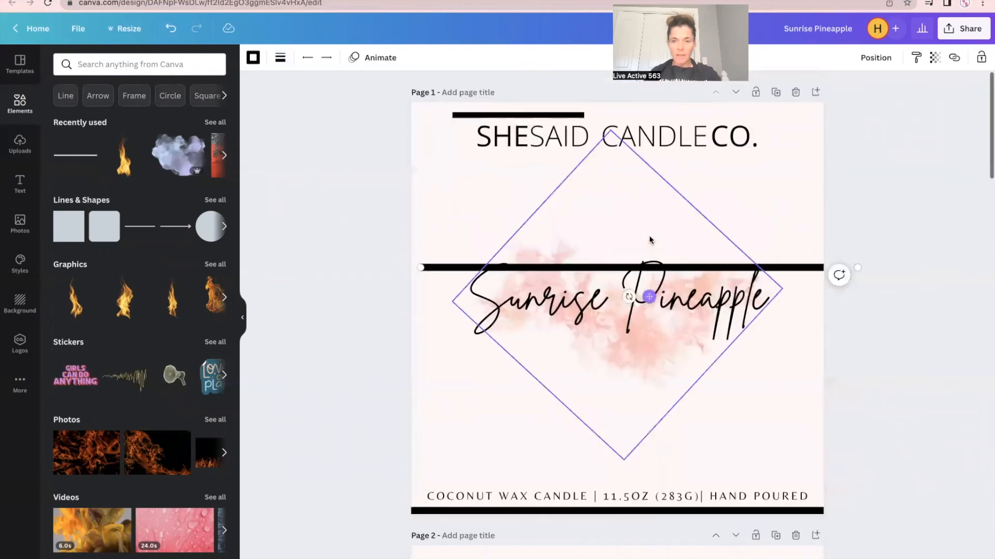
drag(649, 296, 627, 136)
click(558, 116)
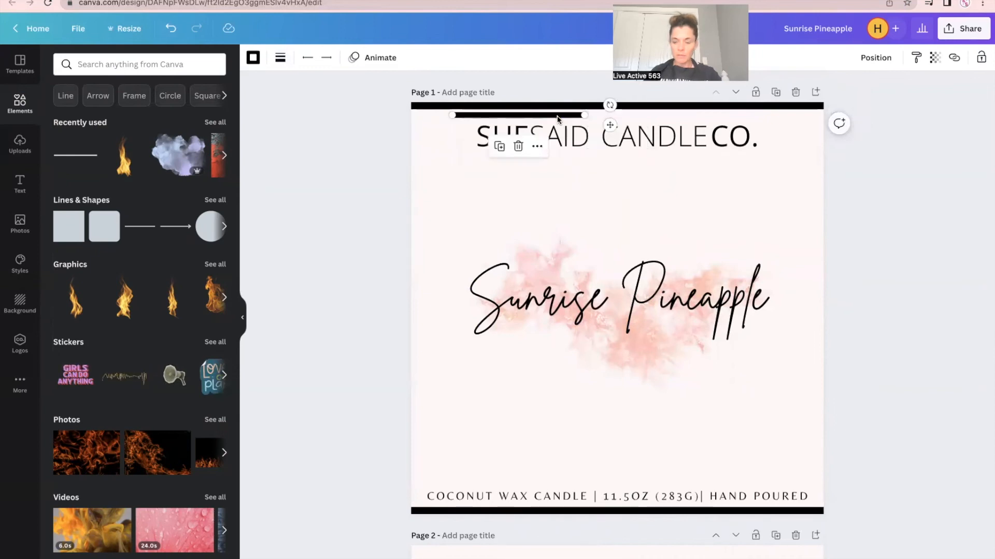
key(Delete)
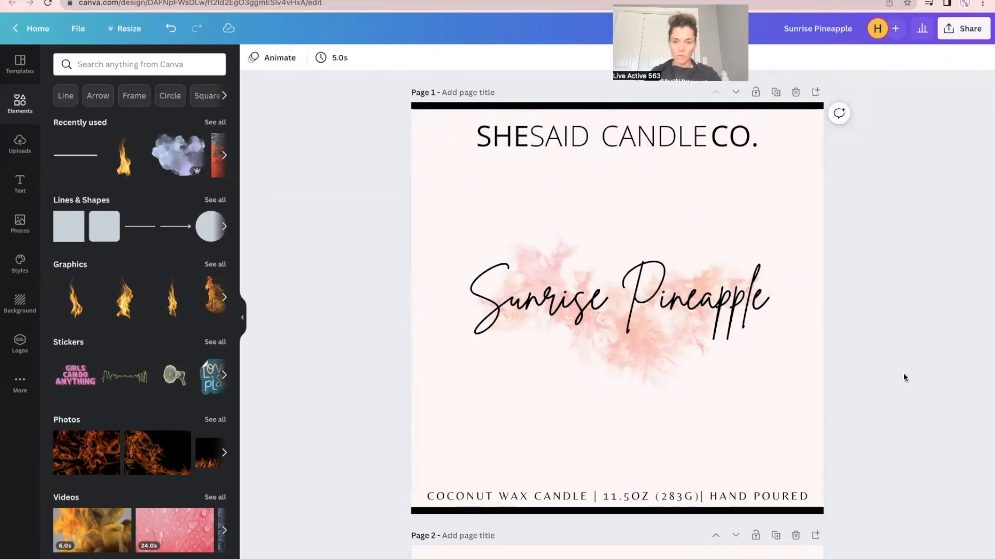
- Duplicate the top border line for the label's two sides, rotated vertical, to complete a black frame
click(783, 106)
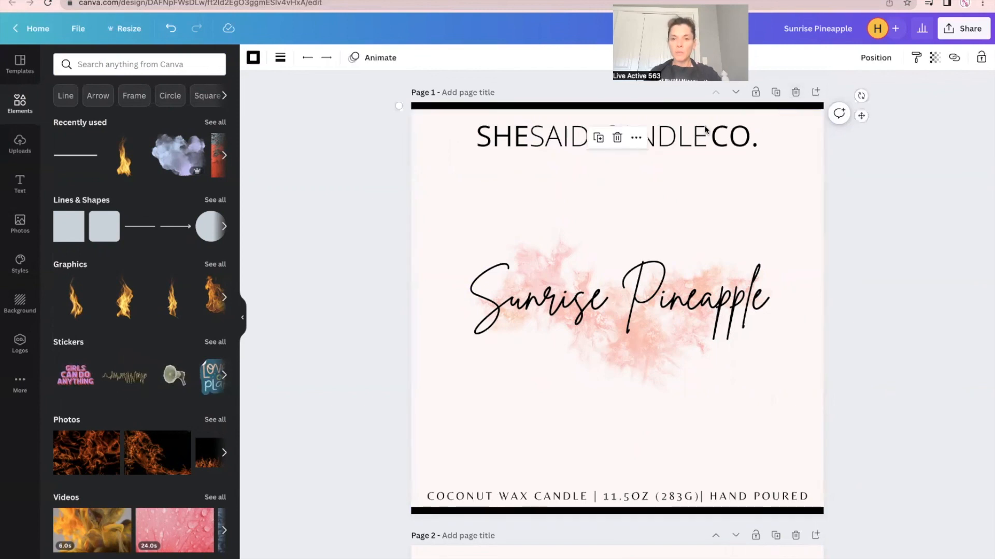
click(599, 140)
drag(650, 158, 823, 320)
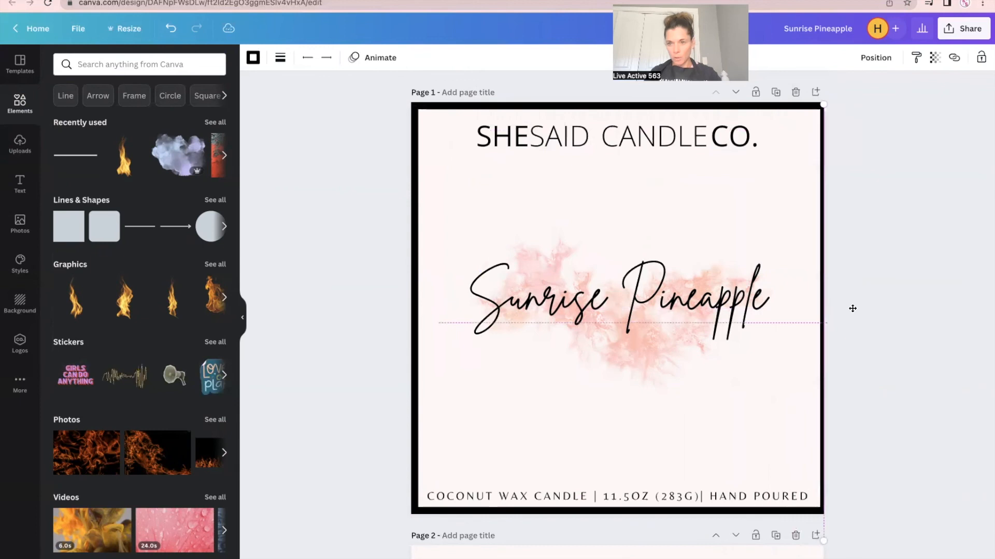
click(905, 278)
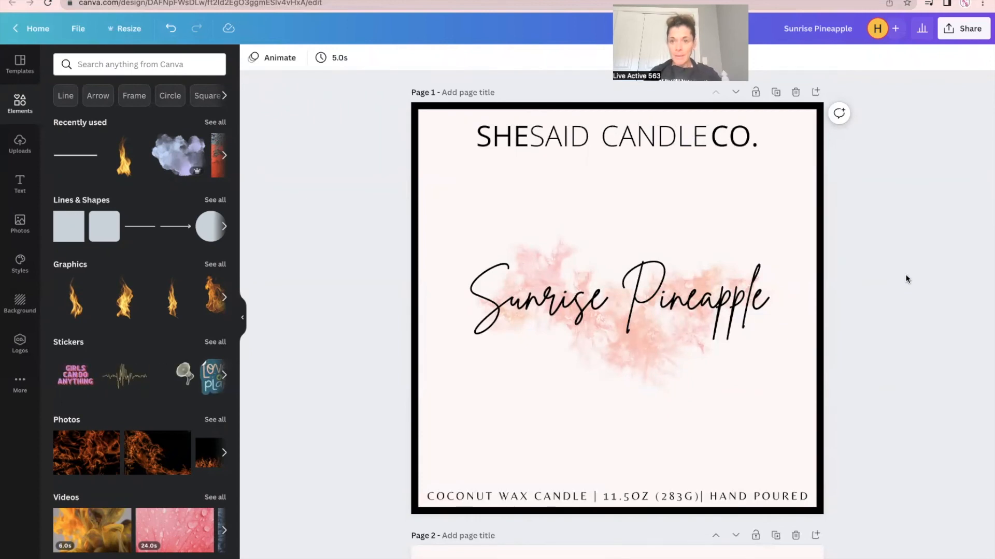
- Set the design's download file type to JPG and open the choice of pages to download
click(947, 31)
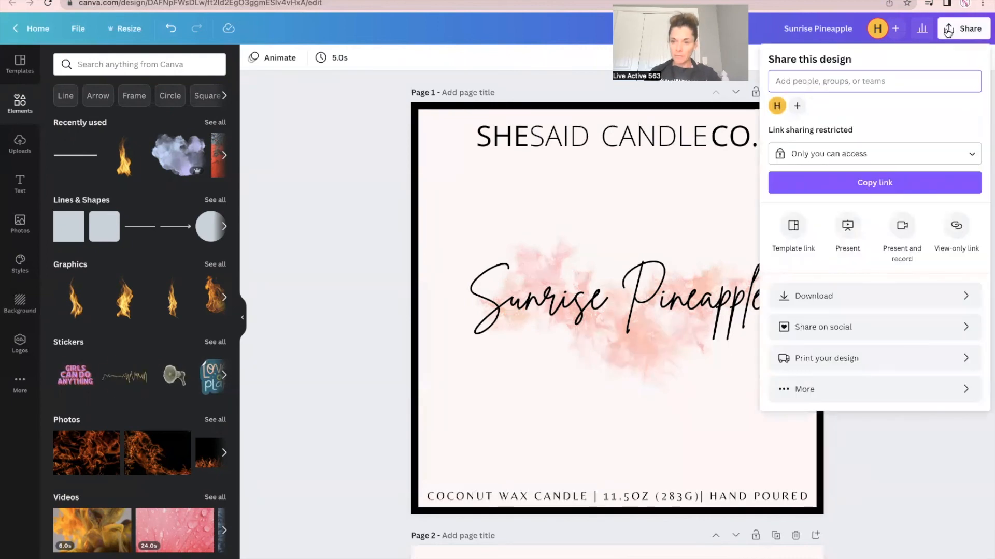
click(839, 298)
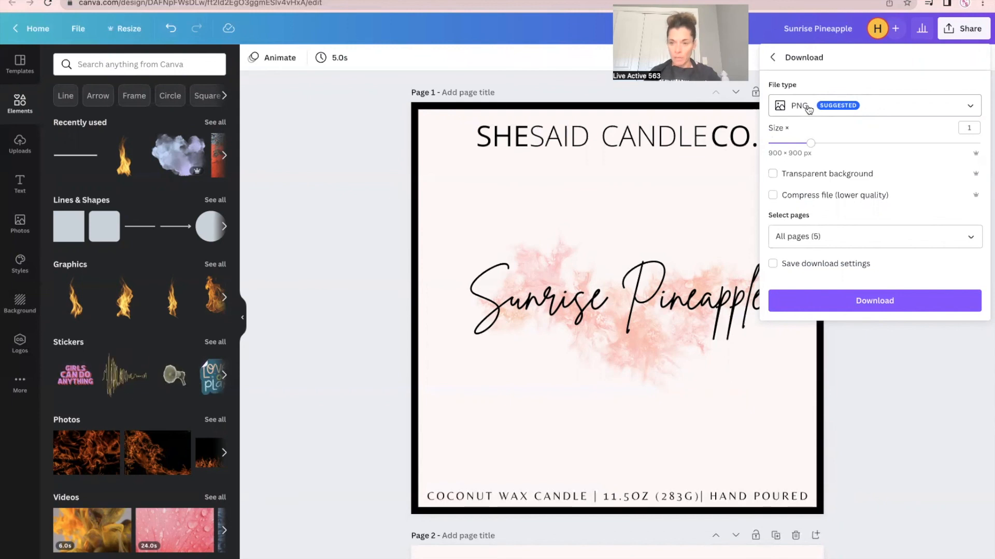
click(808, 107)
click(818, 141)
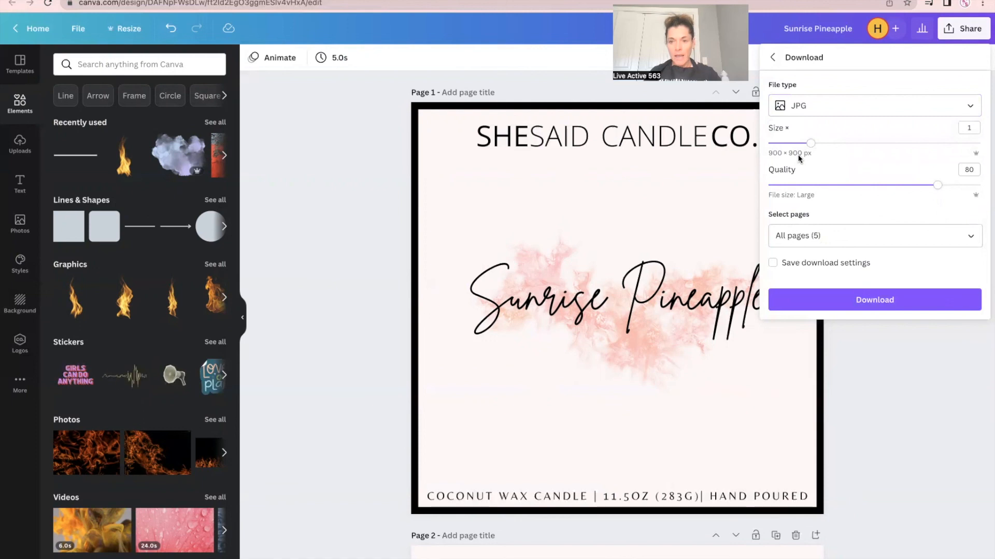
click(811, 235)
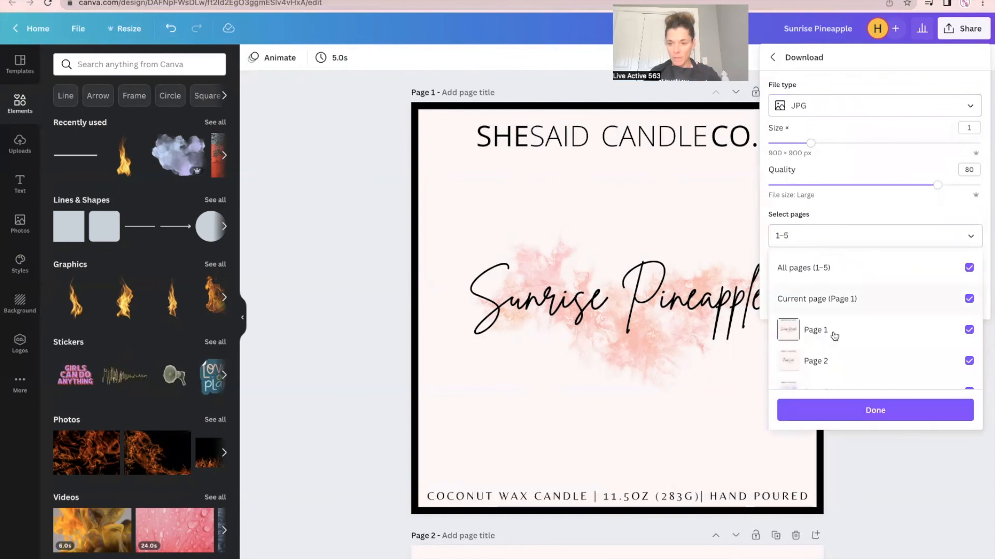
- Look through the page choices, try Page 1 and Page 2 individually, and reselect all pages
scroll(834, 338, down, 3)
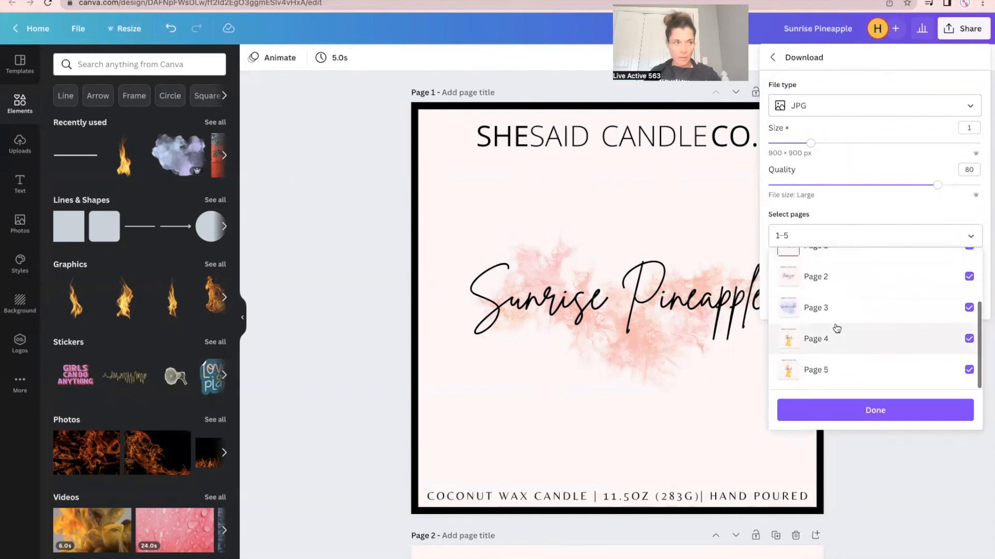
scroll(835, 328, up, 3)
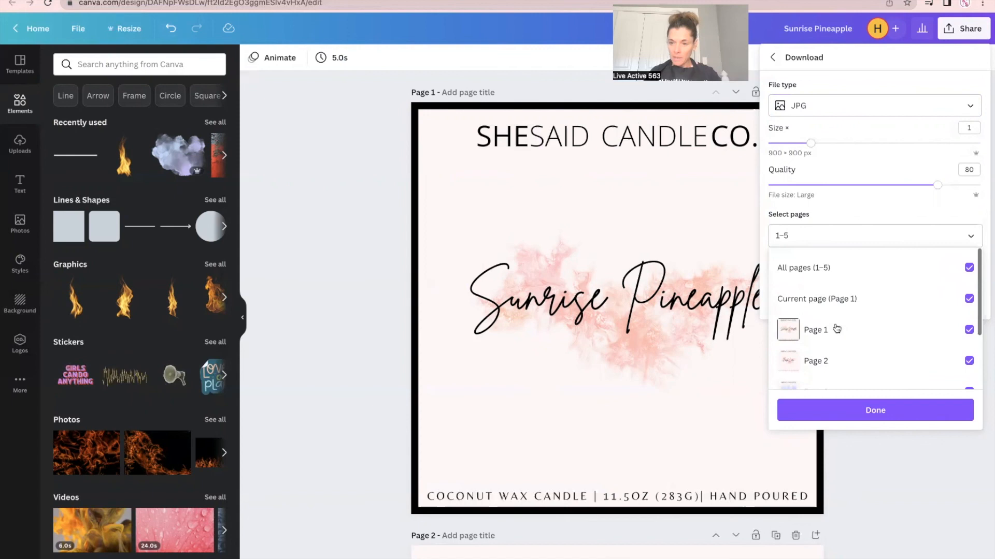
click(901, 273)
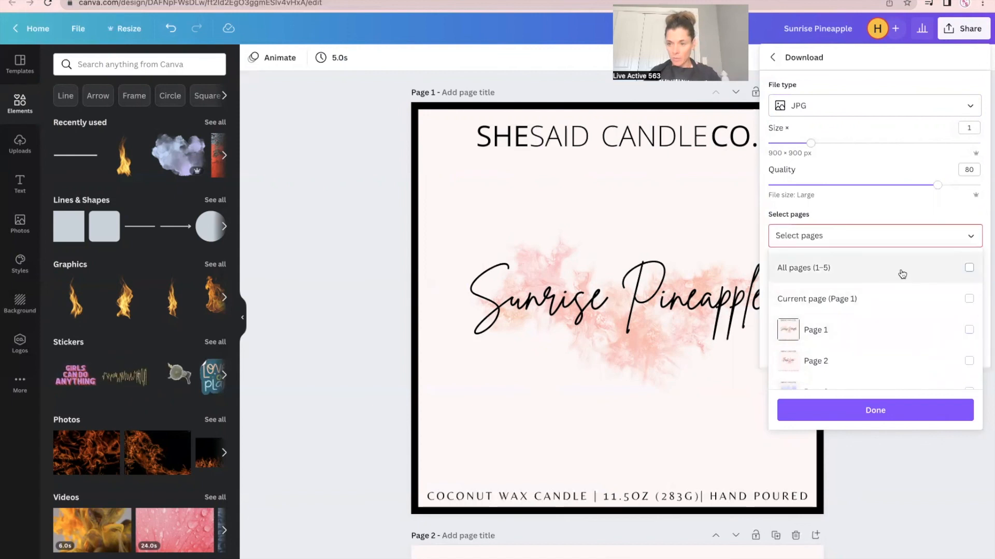
click(881, 335)
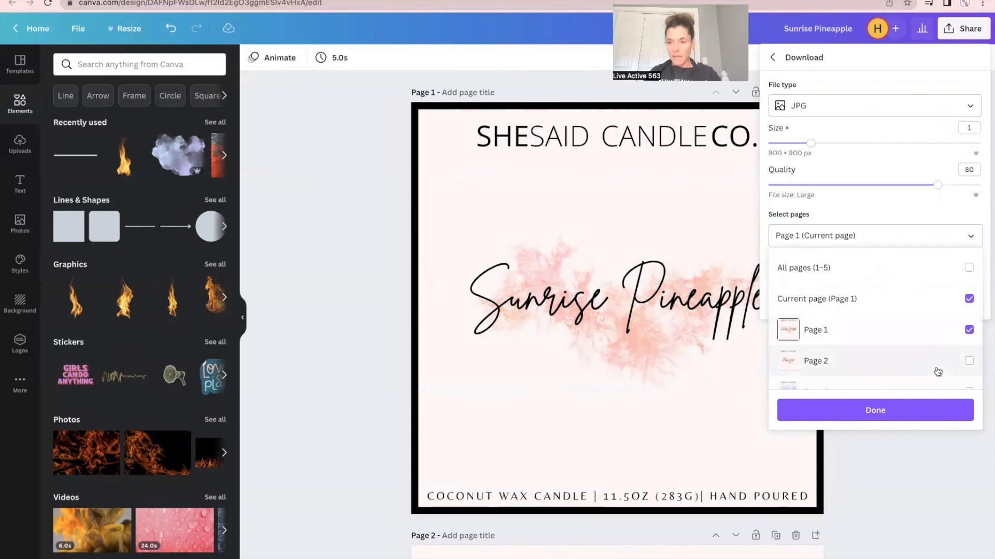
scroll(905, 332, down, 1)
click(900, 305)
click(899, 337)
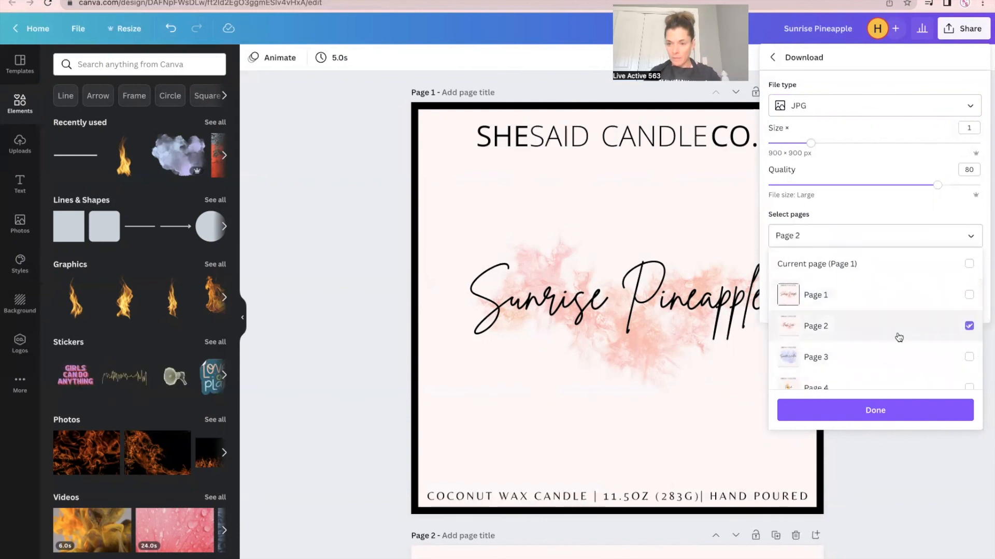
click(899, 337)
scroll(896, 332, up, 1)
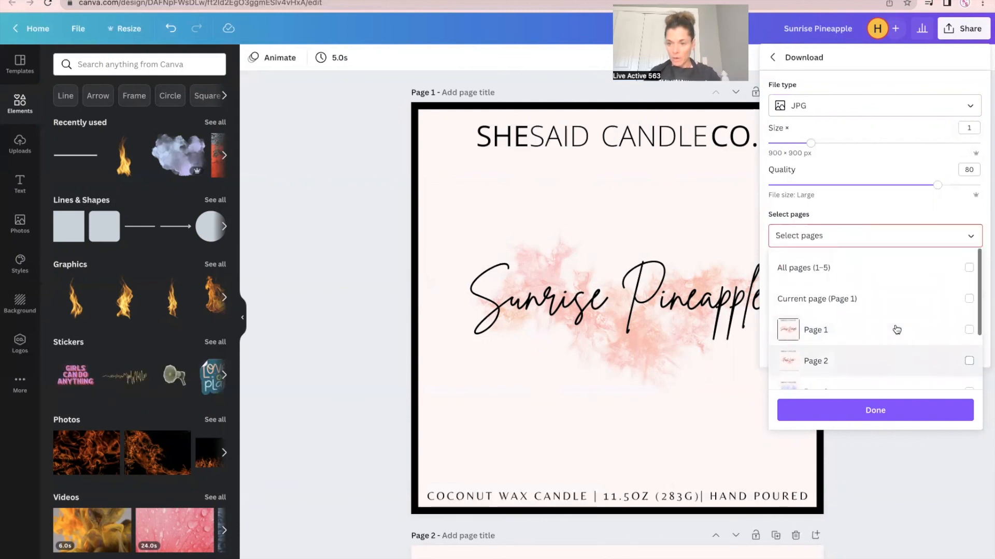
click(904, 272)
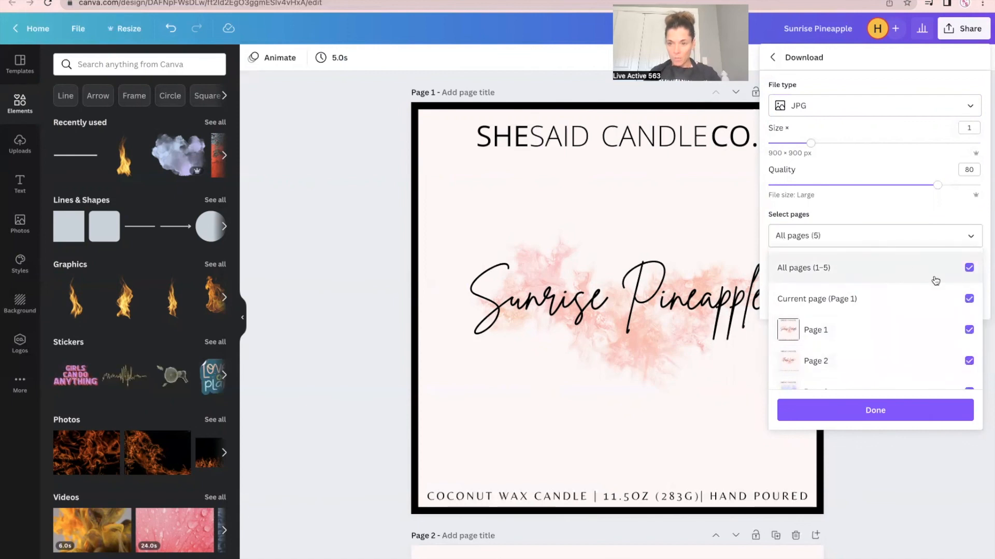
- Deselect all pages and limit the download to Page 1 only
click(972, 268)
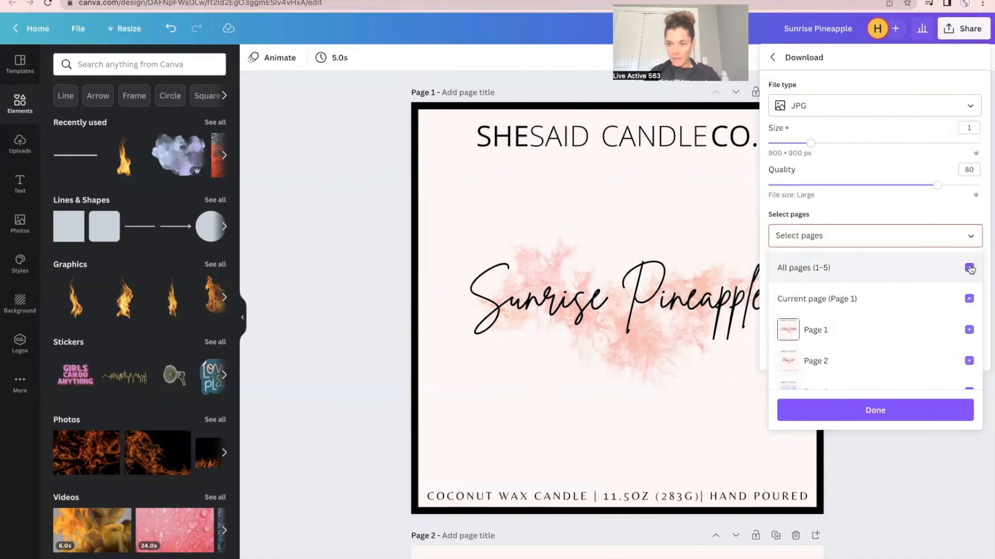
scroll(896, 326, down, 2)
scroll(881, 326, up, 2)
click(831, 328)
click(884, 363)
scroll(886, 368, down, 1)
click(884, 333)
click(884, 335)
scroll(894, 355, down, 1)
click(895, 358)
click(896, 360)
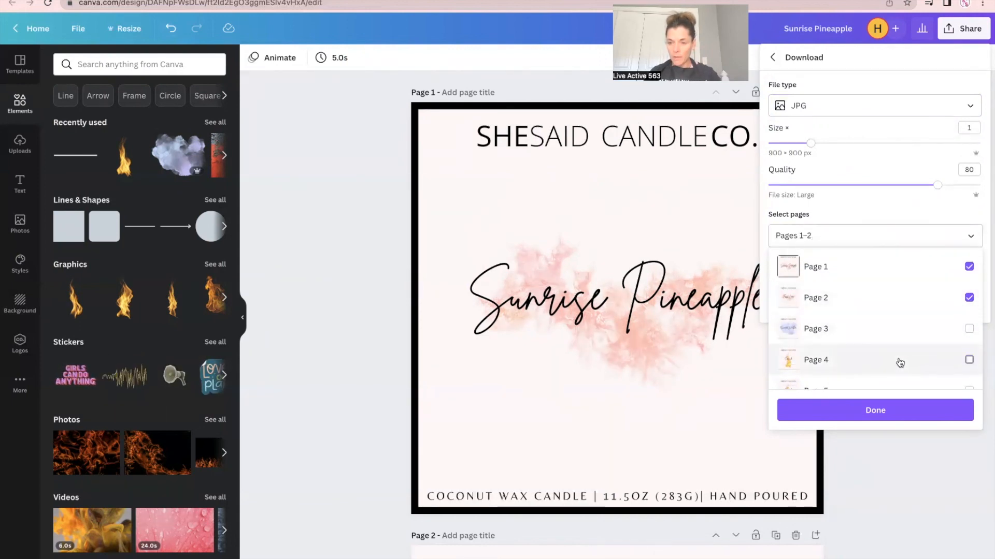
click(894, 303)
click(891, 277)
click(890, 276)
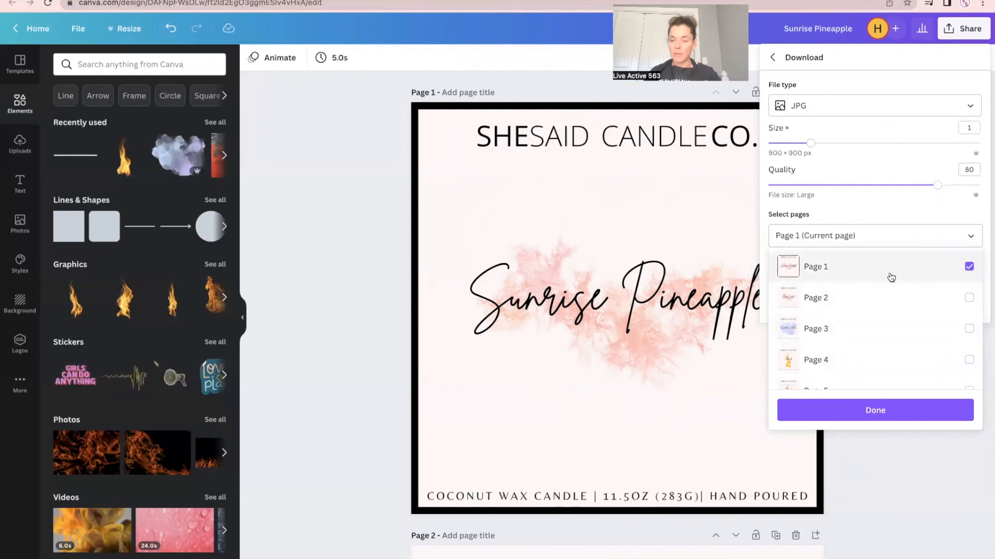
click(875, 412)
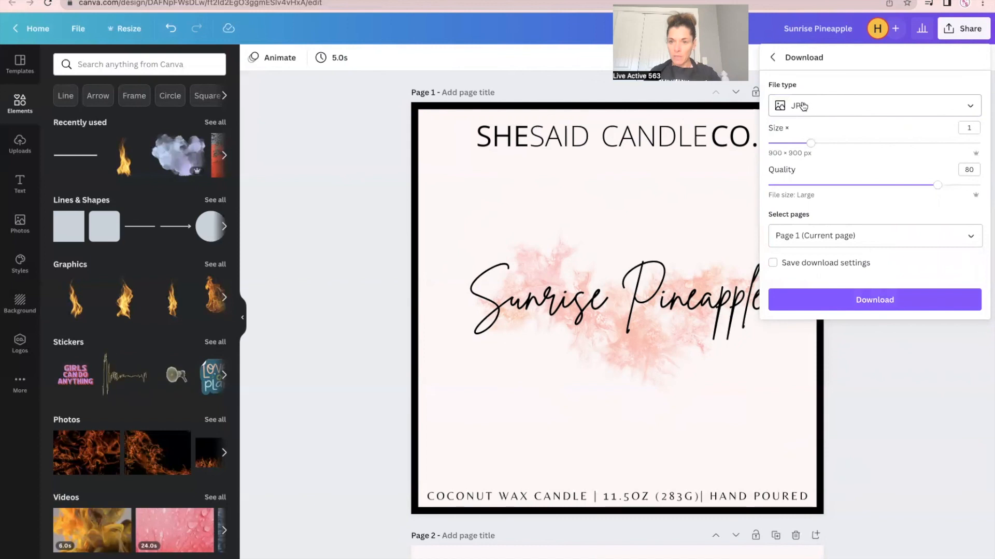
- Download the Page 1 label as a JPG and switch to the downloaded Sunrise Pineapple.jpg in Preview
click(876, 302)
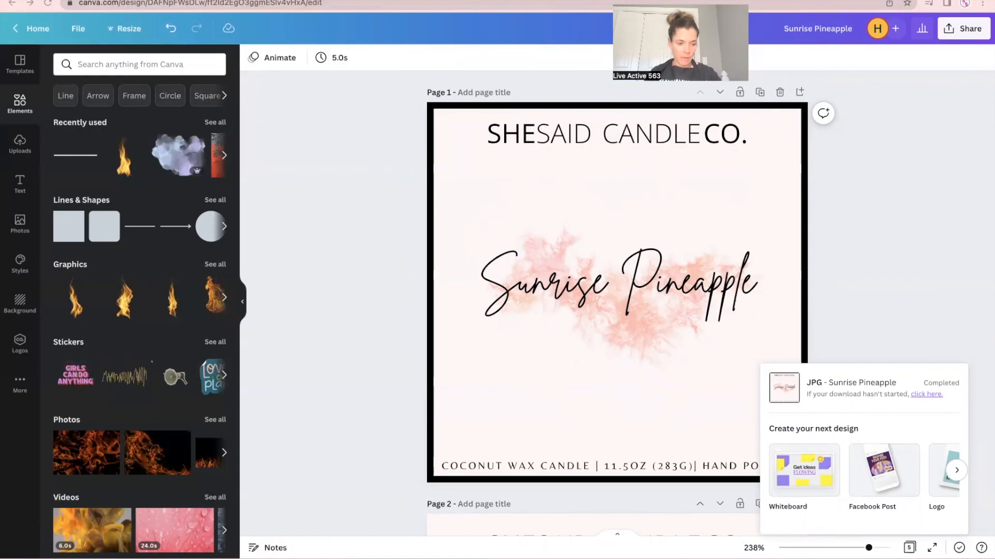
key(ctrl+Left)
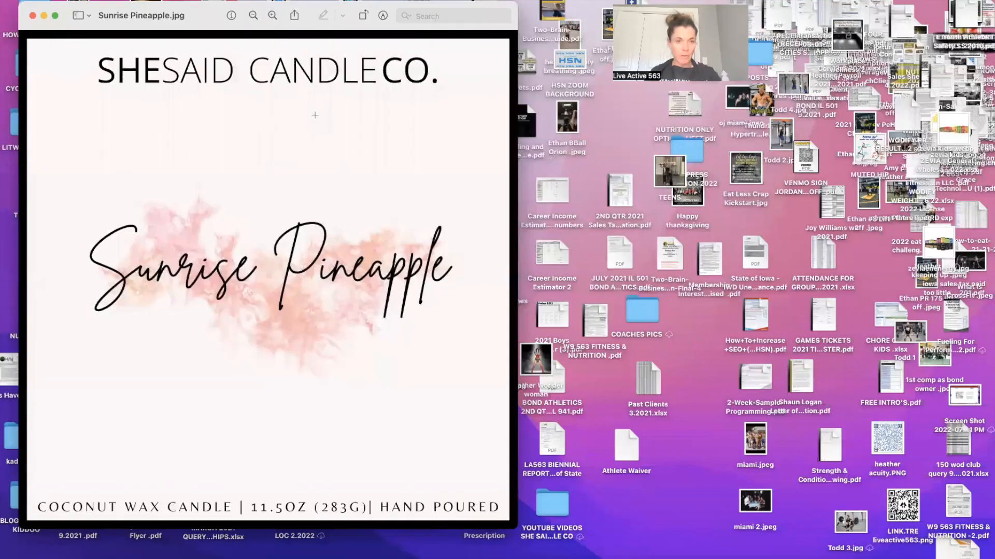
- Move Sunrise Pineapple.jpg from the Downloads folder to the iCloud Desktop, keeping its file name
click(202, 19)
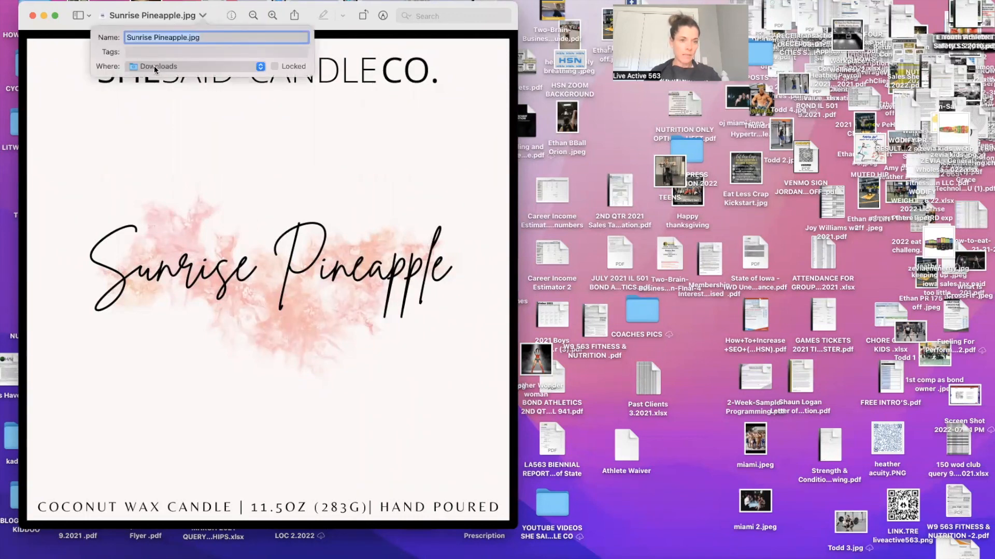
click(155, 67)
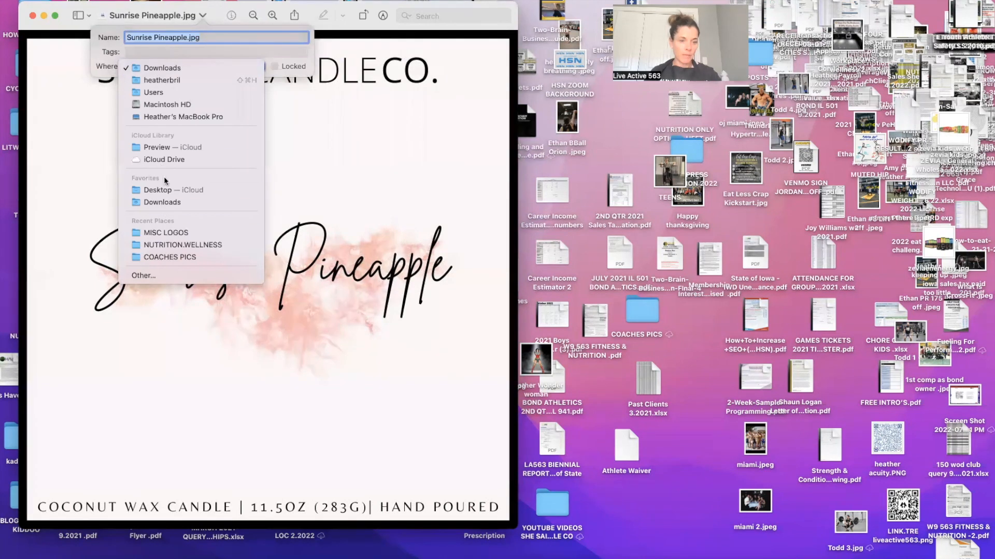
click(156, 190)
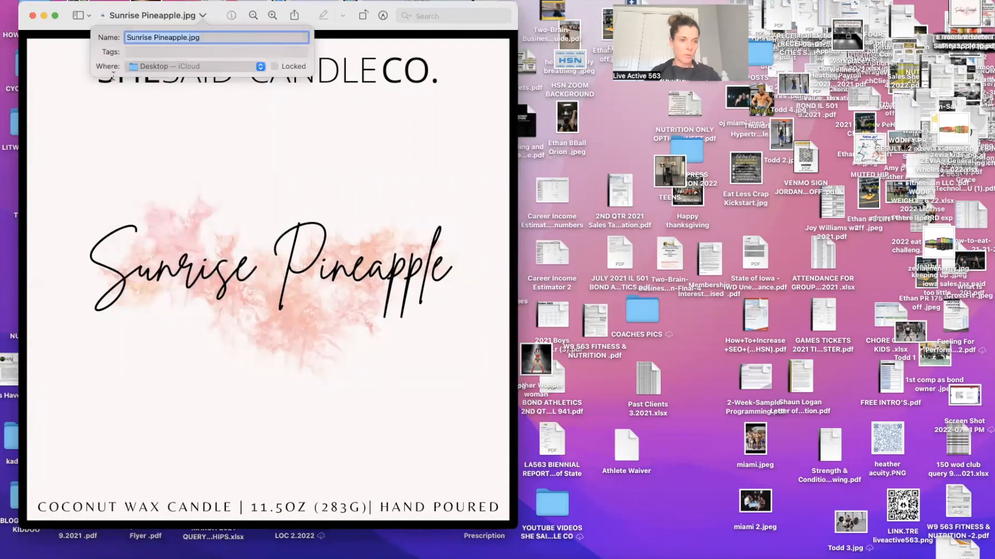
click(70, 26)
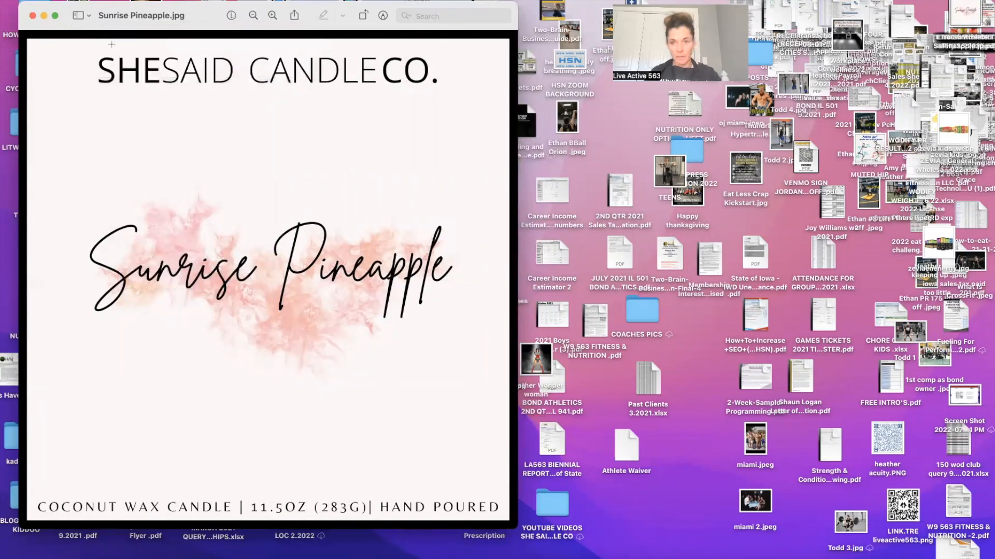